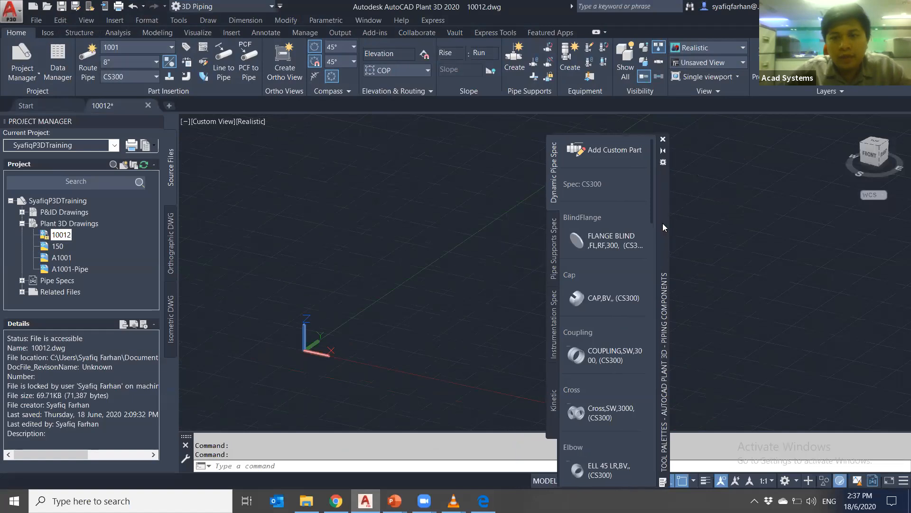
Undock the Project Manager so it floats over the drawing area, and check the list of available workspaces
click(57, 200)
drag(202, 200, 290, 185)
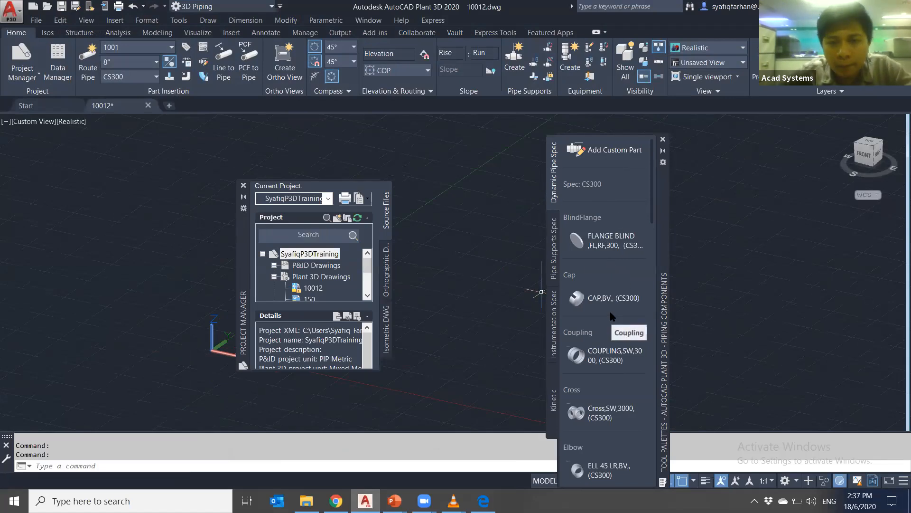
click(225, 7)
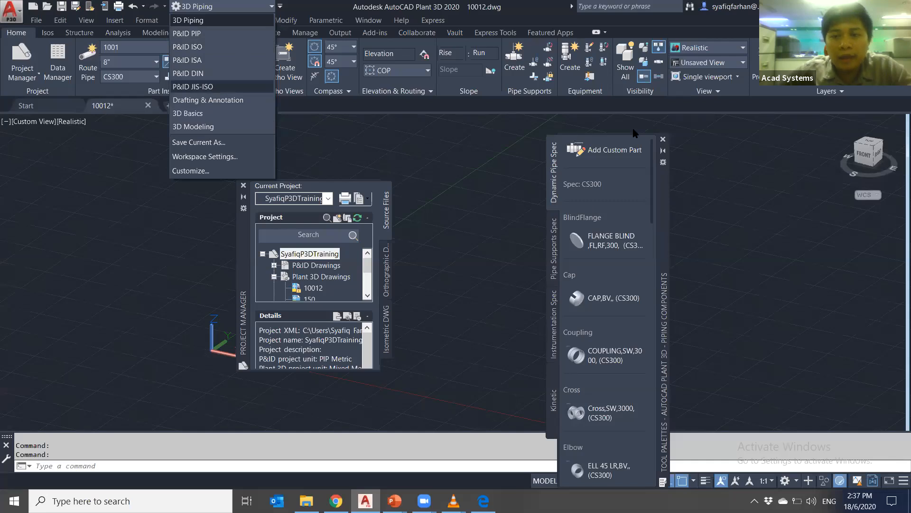
click(507, 153)
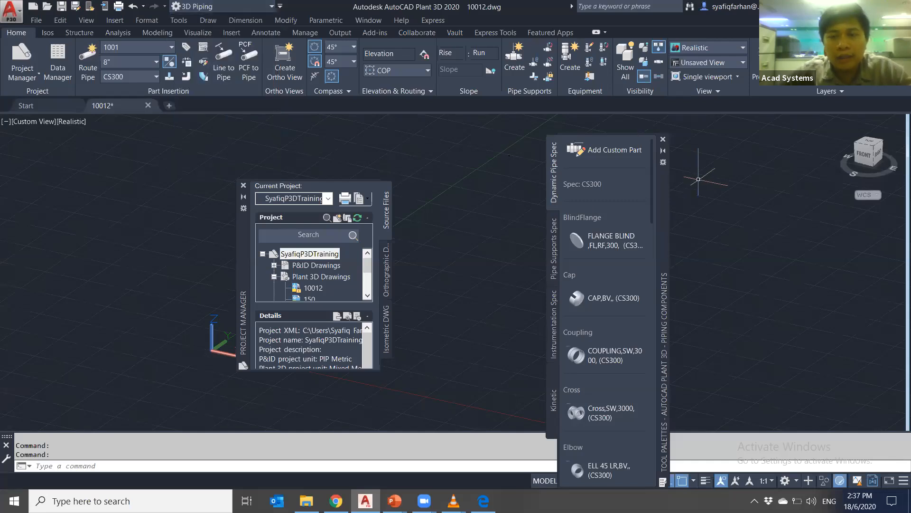
Close the piping components Tool Palettes and the floating Project Manager
key(Escape)
key(Escape)
click(664, 139)
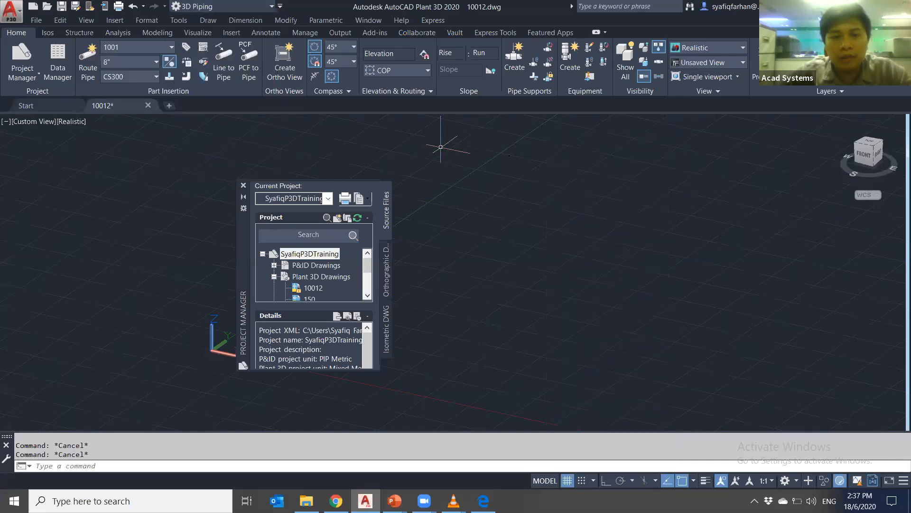
click(244, 186)
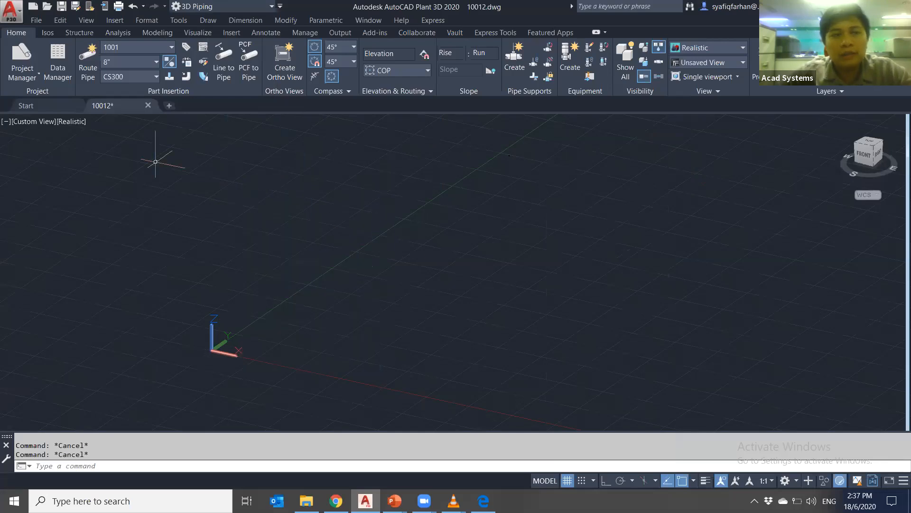
Reopen the Project Manager, dock it beside the drawing area and make it narrower
click(35, 78)
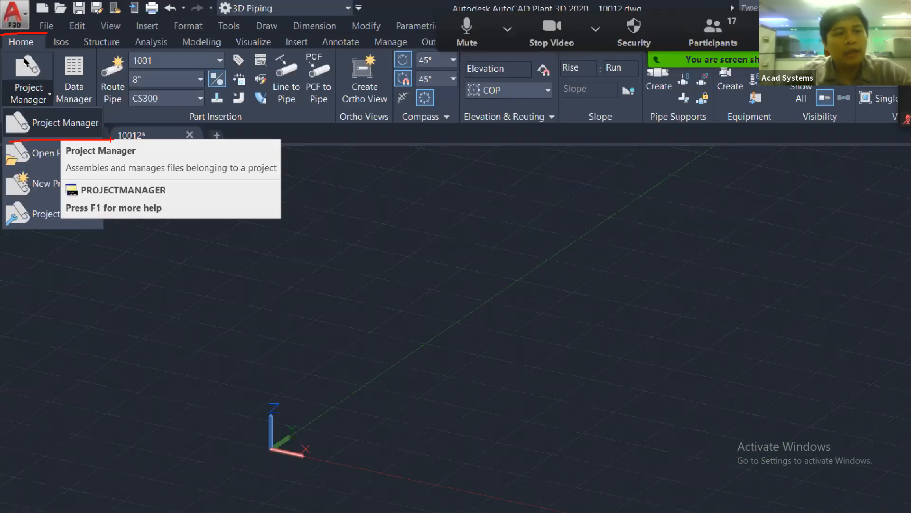
click(25, 62)
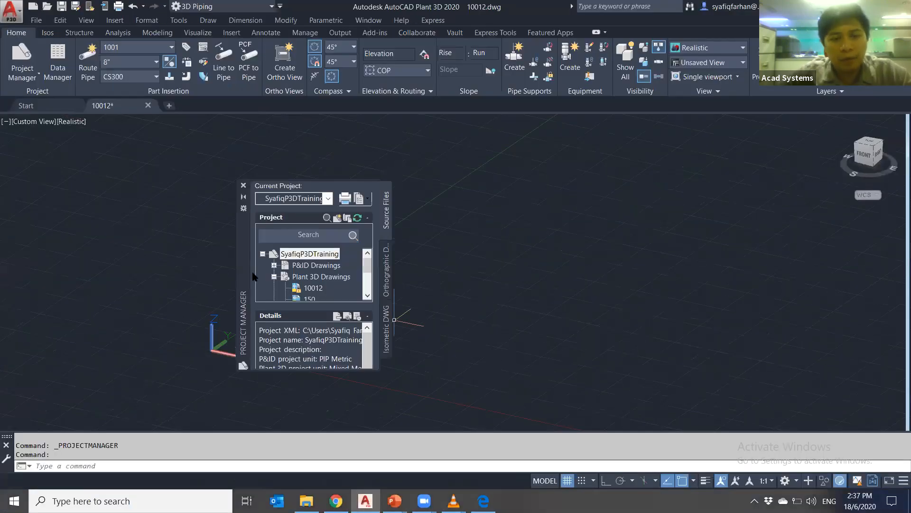
drag(245, 269, 0, 245)
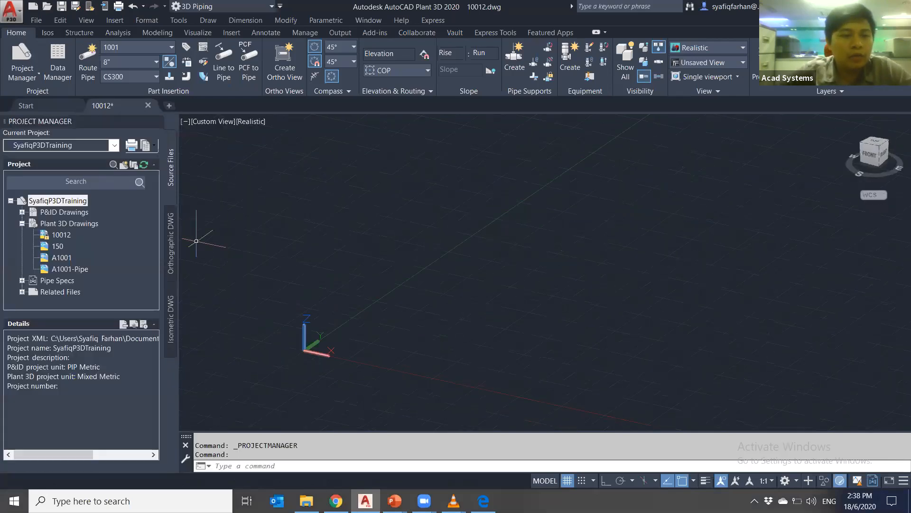
drag(171, 227, 117, 228)
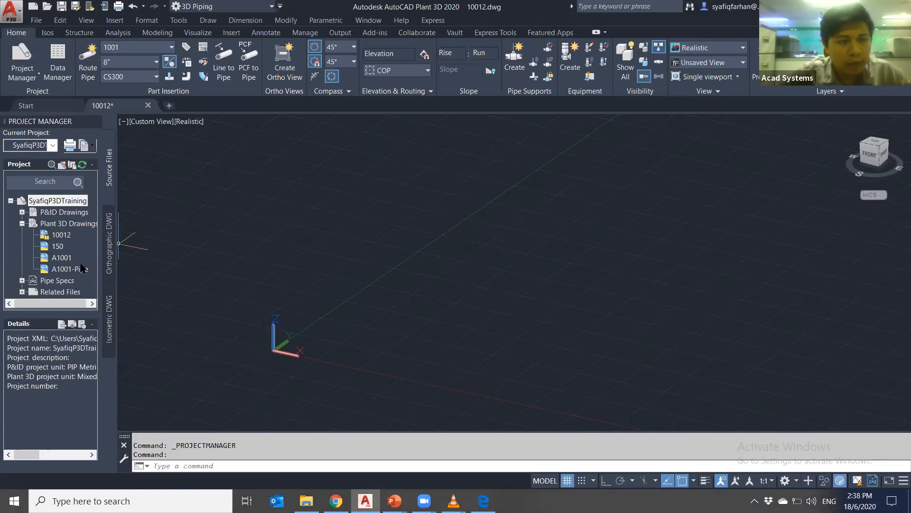
View the project's Orthographic DWG section in the Project Manager and return to its Source Files
scroll(71, 263, down, 1)
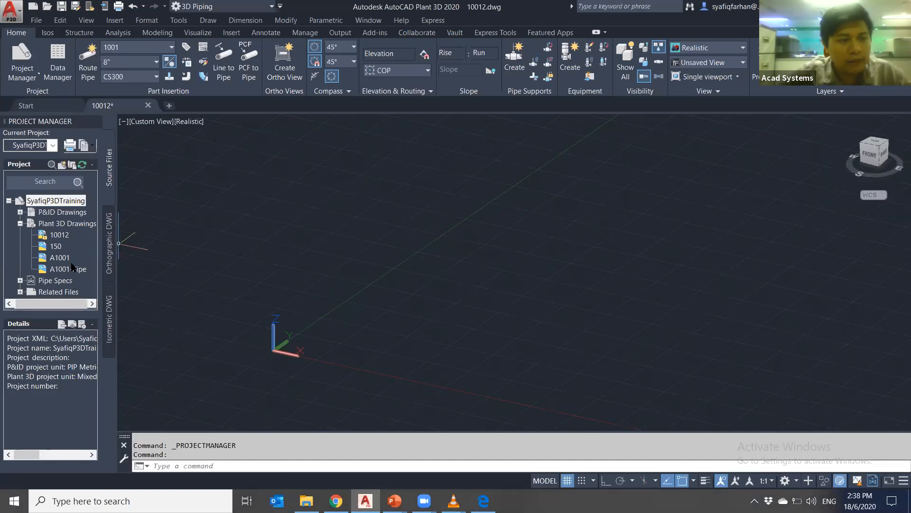
click(111, 269)
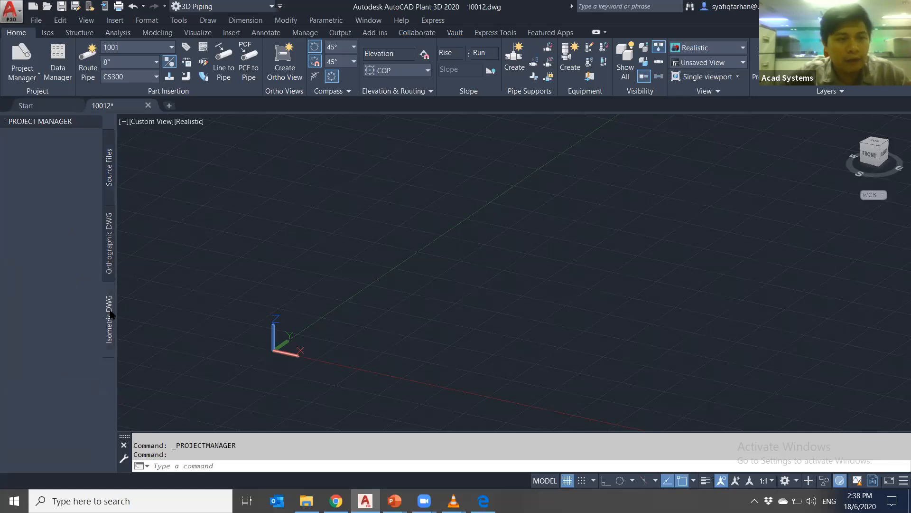
click(113, 172)
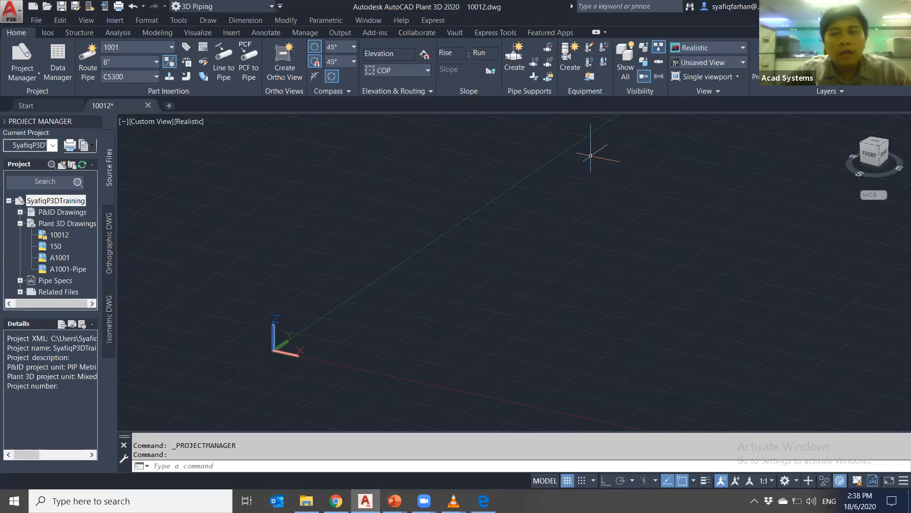
Open the piping components palette with the TOOLPALETTES command and move it farther from the drawing's centre
middle_drag(657, 301, 633, 304)
text(toolp)
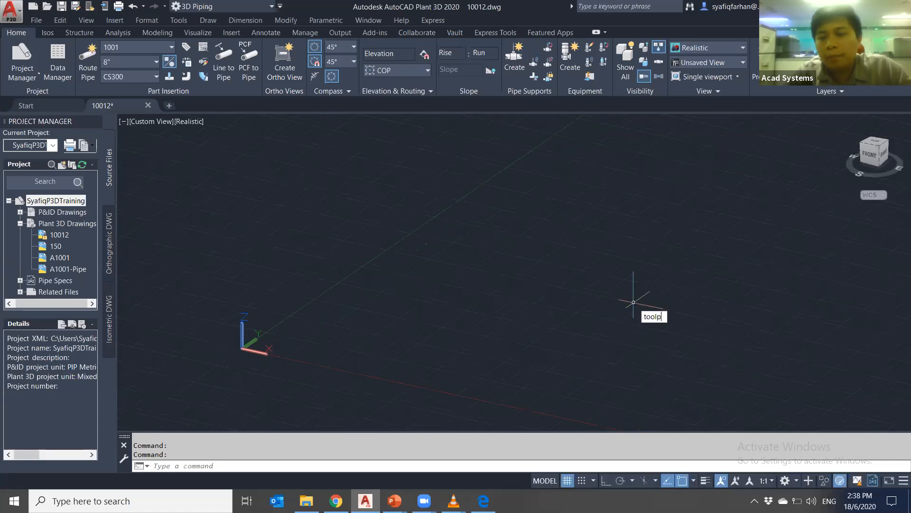
key(Return)
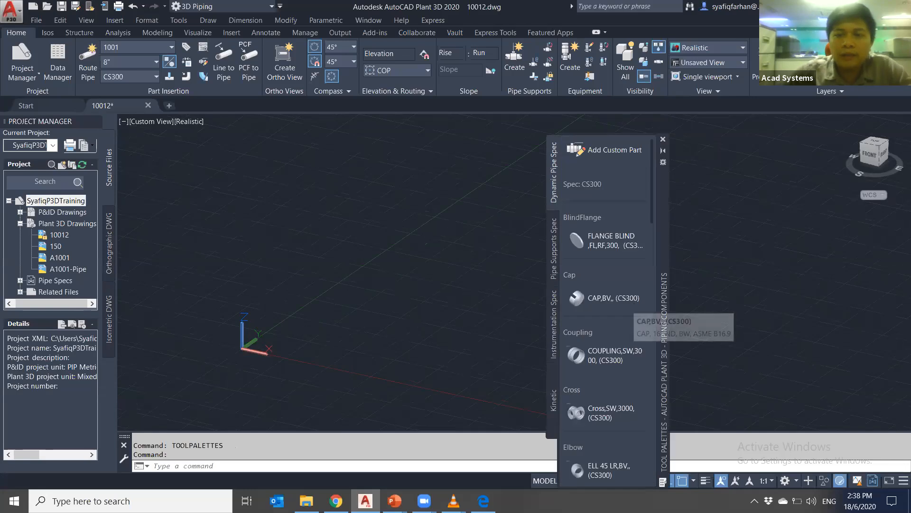
mouse_move(664, 240)
mouse_down()
mouse_move(633, 226)
mouse_move(678, 217)
mouse_move(606, 221)
mouse_move(705, 221)
mouse_up()
Close the Tool Palettes and the docked Project Manager to leave only the drawing area
text(to)
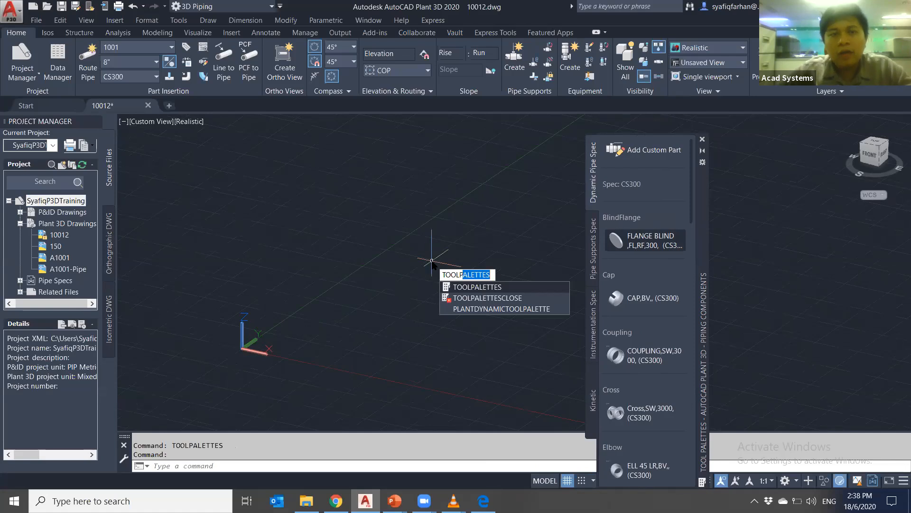
click(702, 139)
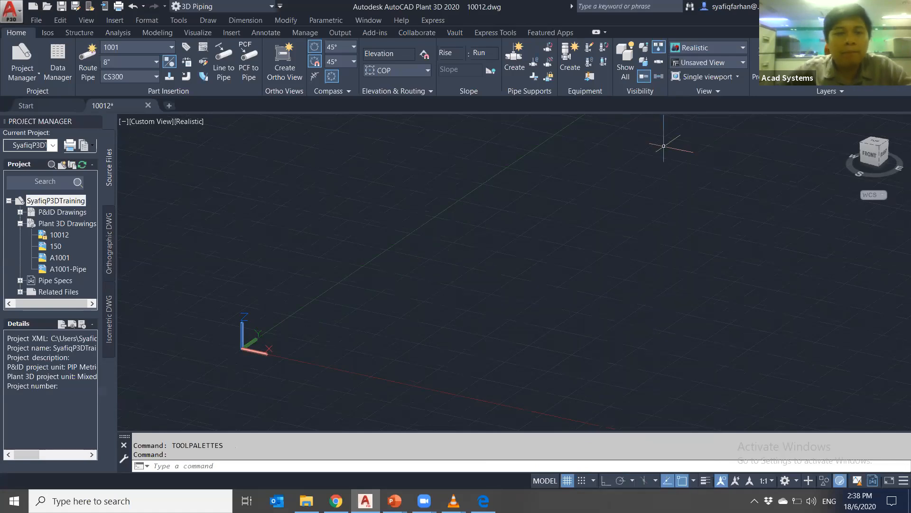
click(94, 121)
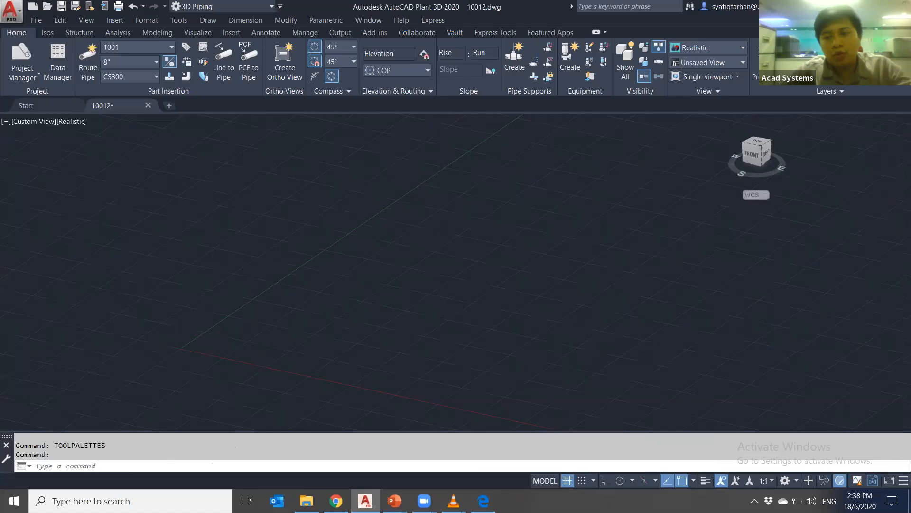
Restore the default palettes by switching the workspace to 3D Basics and back to 3D Piping, and narrow both docked palettes
click(243, 10)
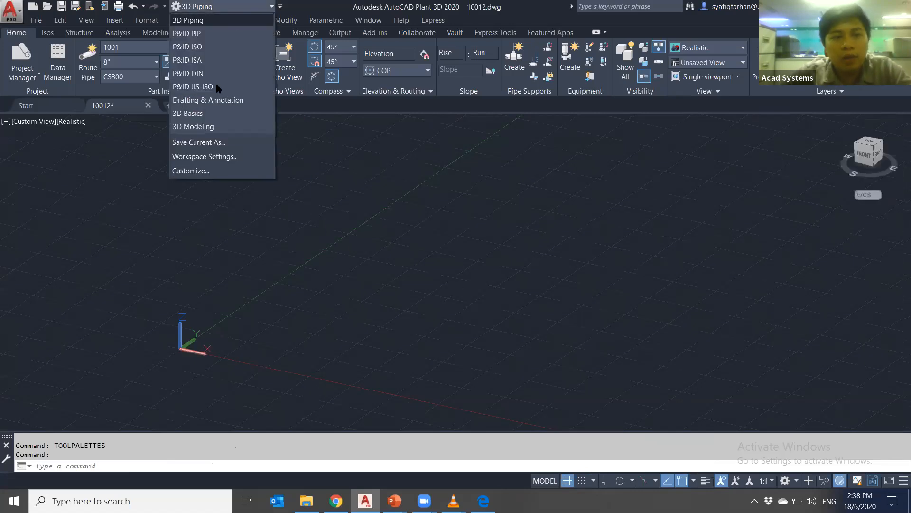
click(207, 112)
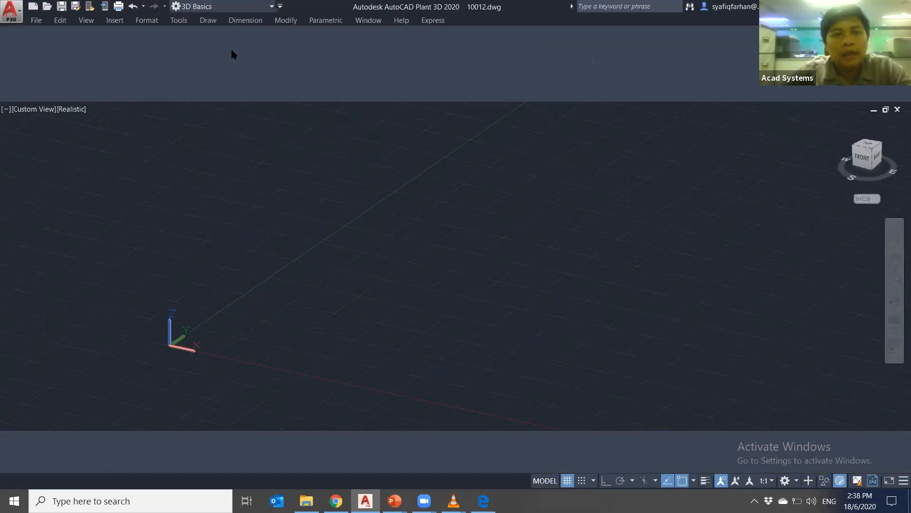
click(235, 7)
click(234, 19)
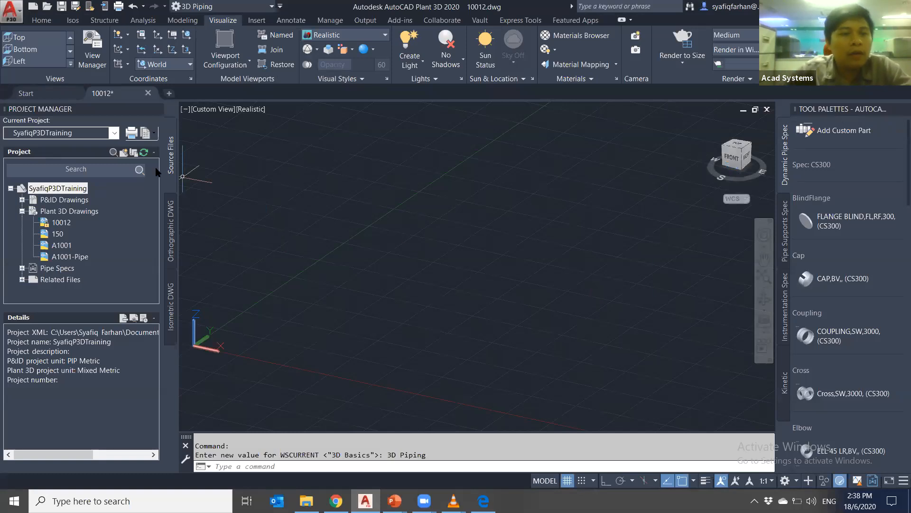
drag(178, 189, 118, 189)
drag(776, 214, 809, 213)
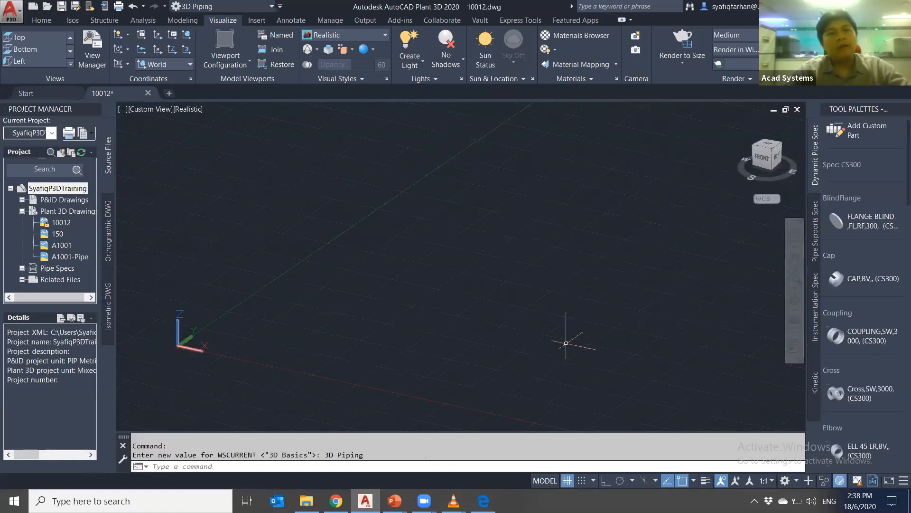
Route a straight 8" CS300 pipe 30000 long from a point near the origin, parallel to the Y axis
click(41, 20)
scroll(438, 332, down, 3)
shift+middle_drag(439, 332, 408, 288)
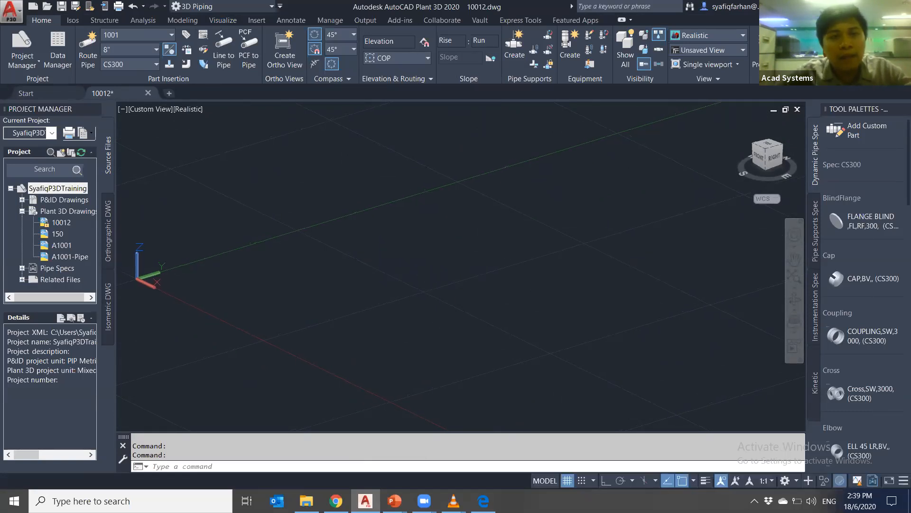
click(88, 56)
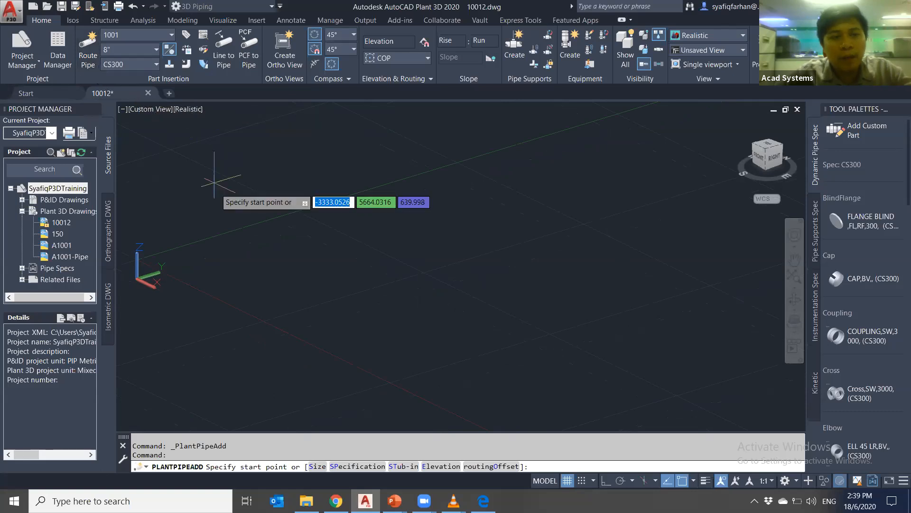
click(211, 283)
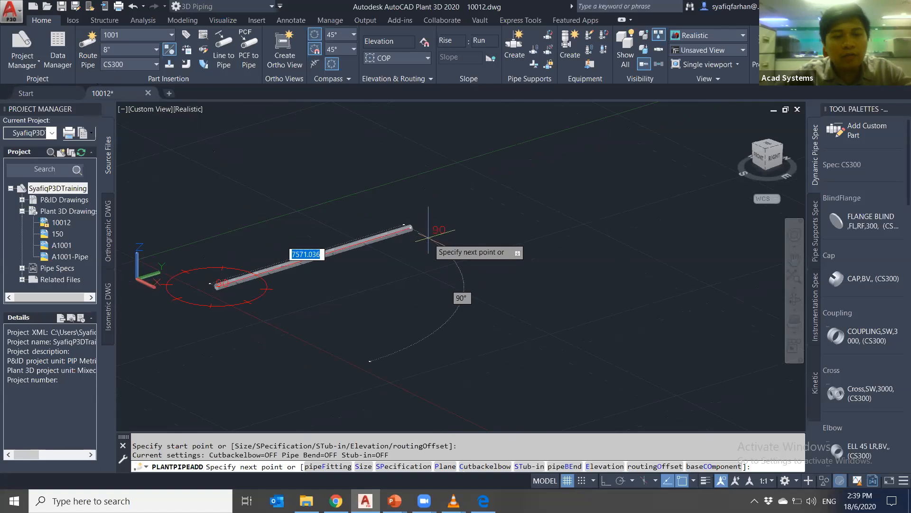
text(3000)
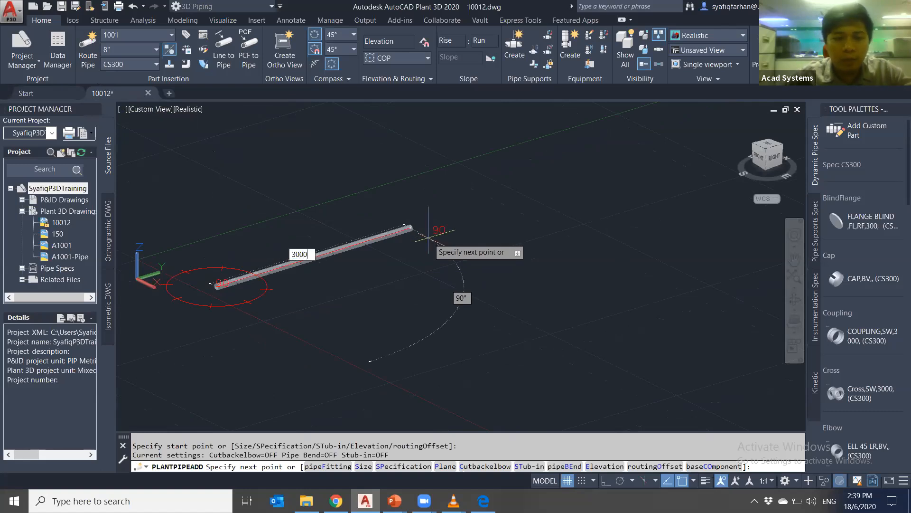
text(0)
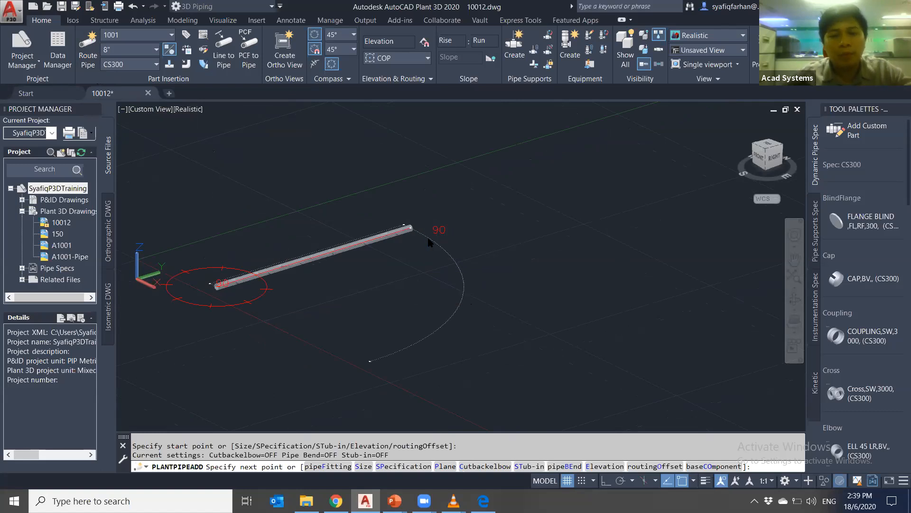
key(Return)
scroll(439, 250, down, 2)
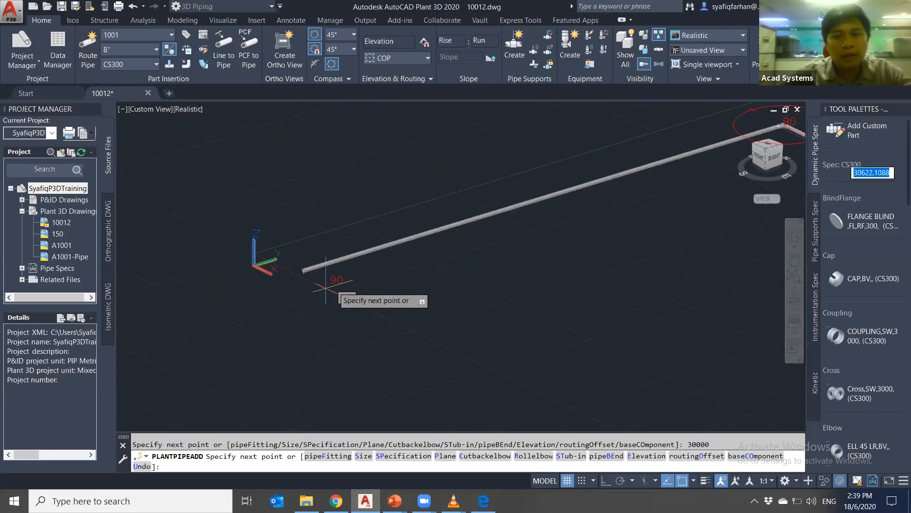
key(Escape)
key(Escape)
middle_drag(536, 257, 418, 314)
scroll(486, 276, up, 2)
scroll(417, 314, down, 2)
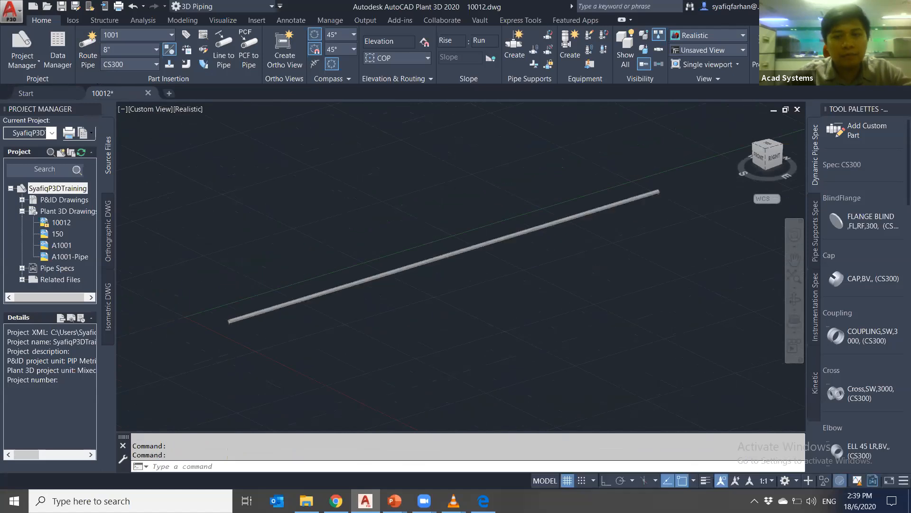
scroll(437, 305, up, 2)
scroll(436, 305, down, 3)
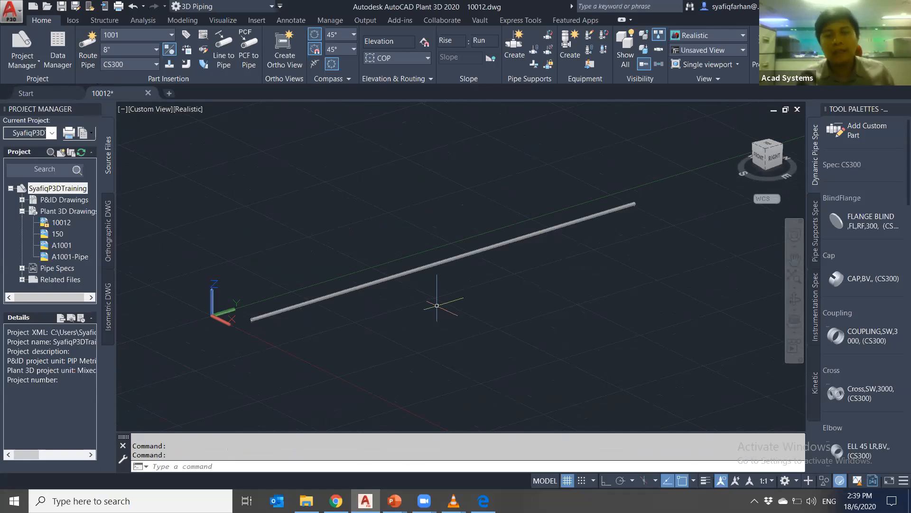
Start inserting the class 300 raised-face weld-neck flange from the CS300 spec near the pipe
scroll(418, 306, up, 5)
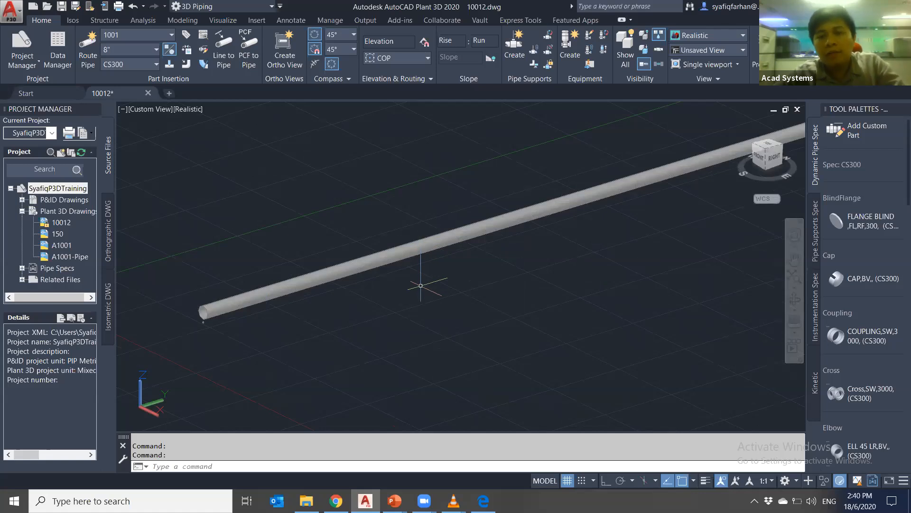
scroll(470, 301, down, 2)
middle_drag(513, 309, 484, 305)
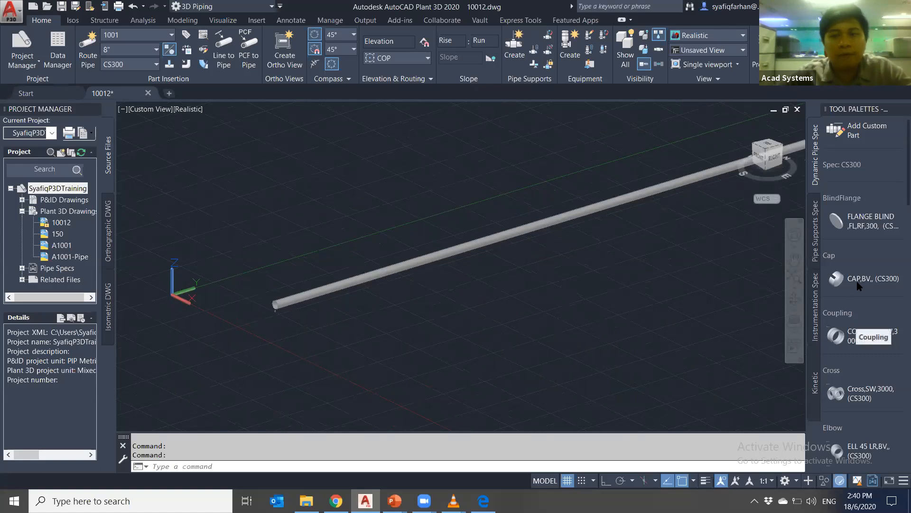
scroll(860, 285, down, 5)
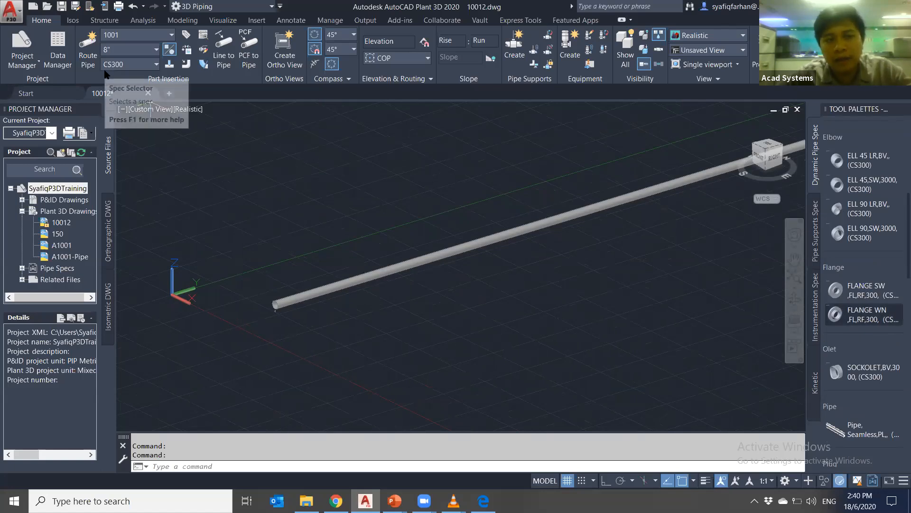
click(875, 319)
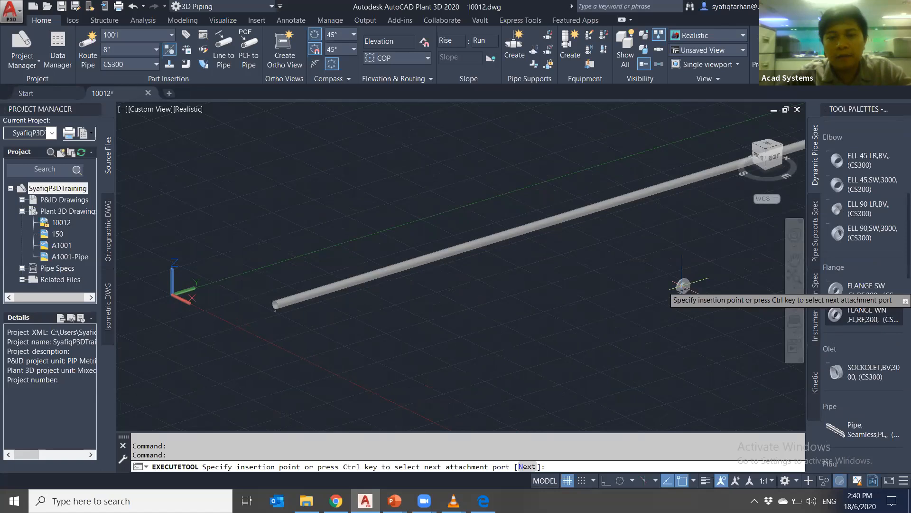
scroll(474, 279, up, 3)
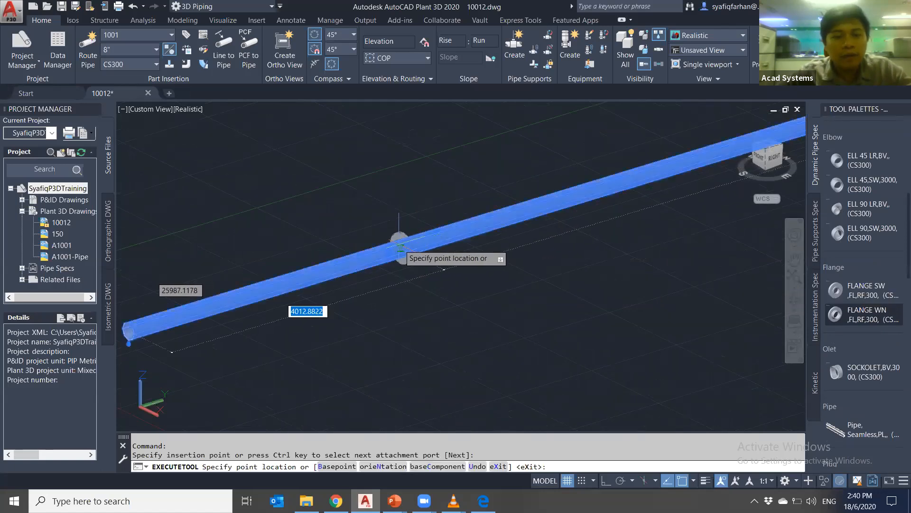
scroll(427, 237, up, 3)
shift+middle_drag(515, 335, 494, 334)
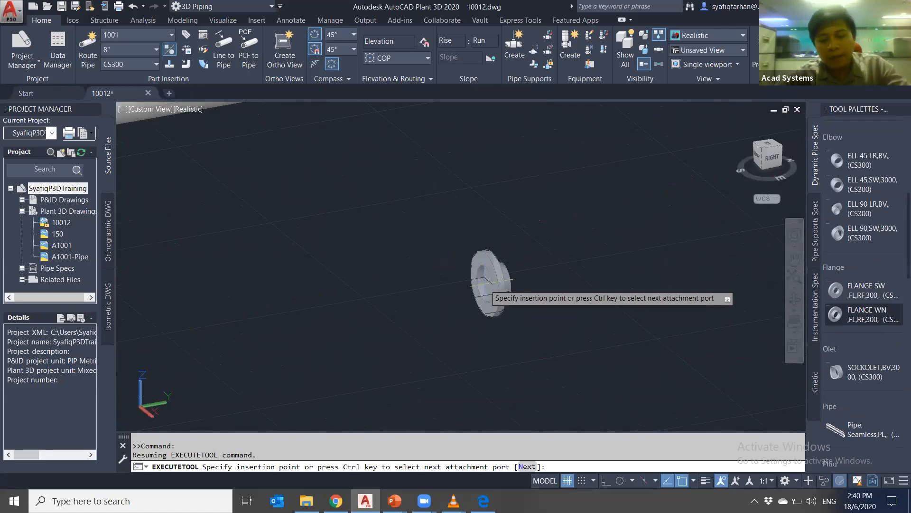
Cycle the flange's insertion point through its attachment ports with the Next option
text(n)
key(Return)
text(n)
key(Return)
text(n)
key(ctrl)
key(ctrl)
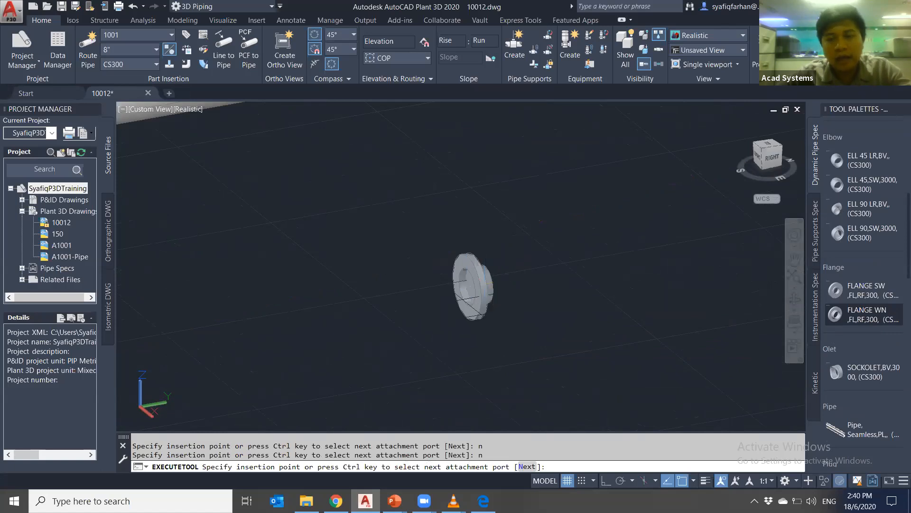
key(ctrl)
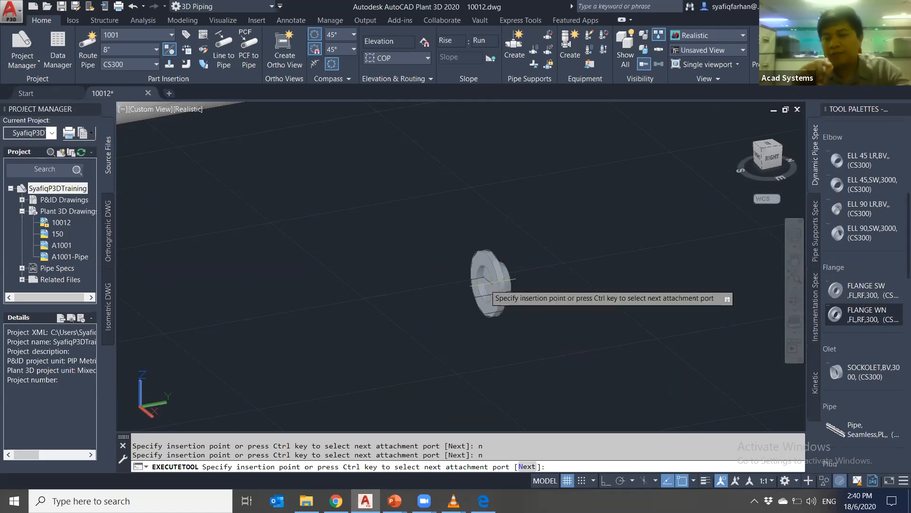
Place the weld-neck flange on the pipe 6000 from its near end, accepting rotation angle 0
scroll(486, 280, down, 3)
scroll(540, 291, down, 1)
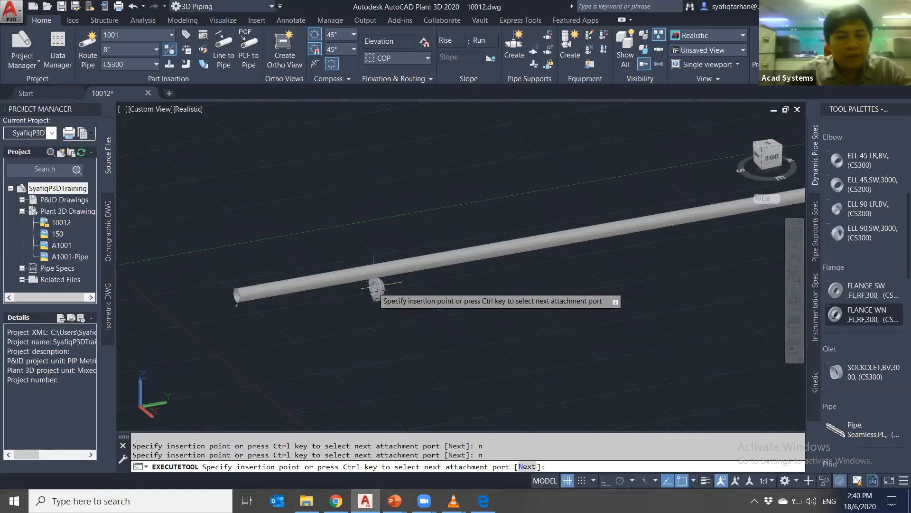
click(381, 269)
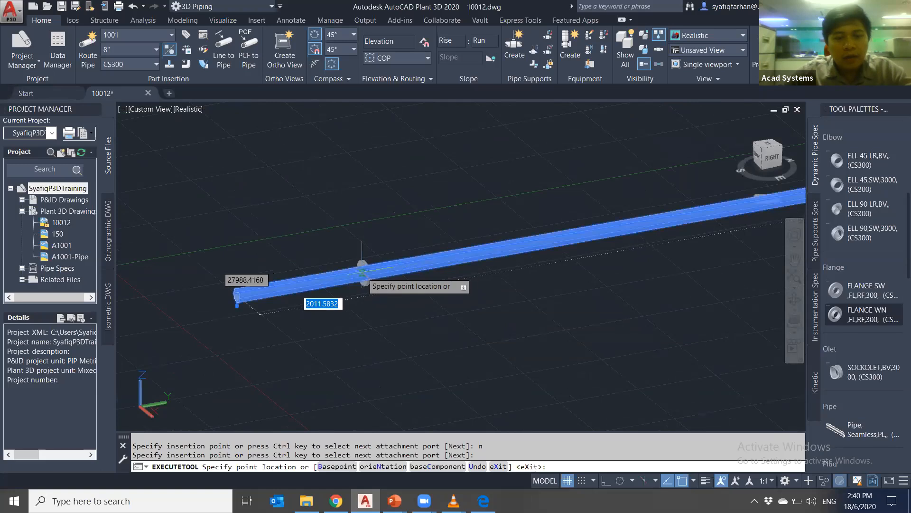
scroll(367, 273, up, 1)
scroll(370, 273, down, 1)
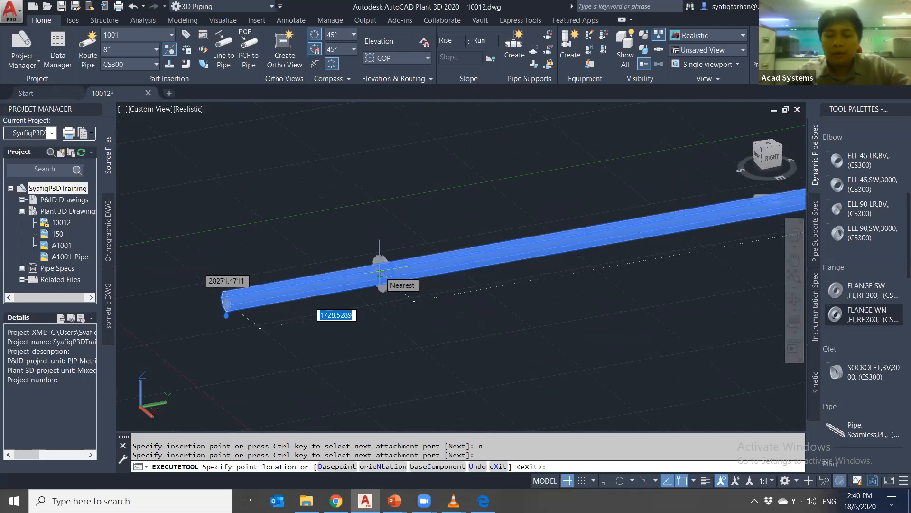
text(6000)
key(Return)
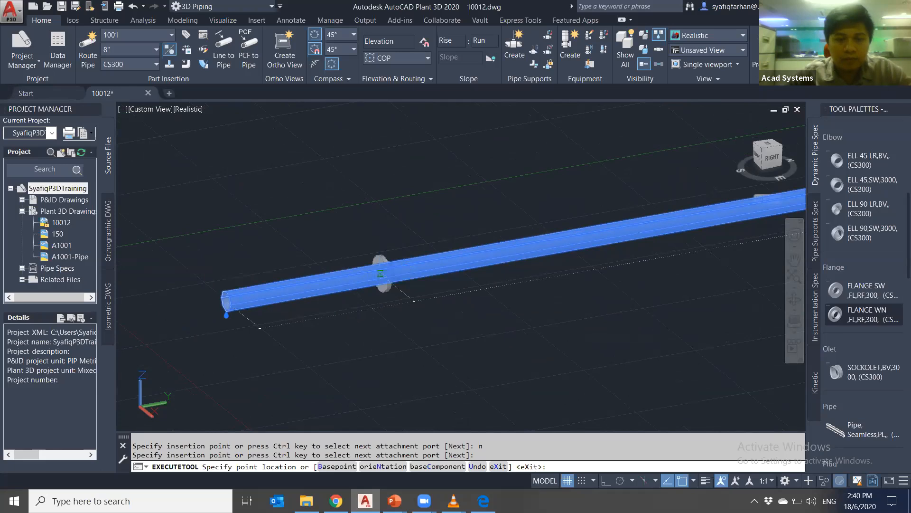
middle_drag(502, 326, 520, 299)
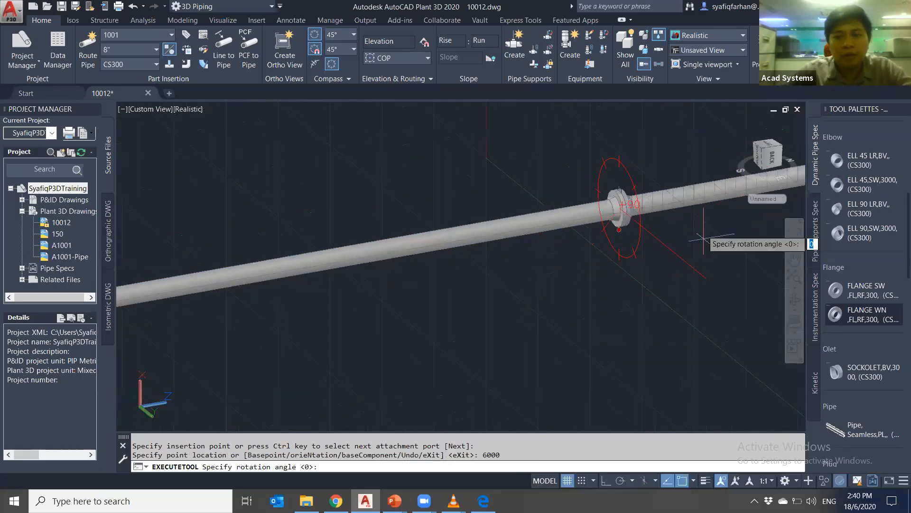
key(Return)
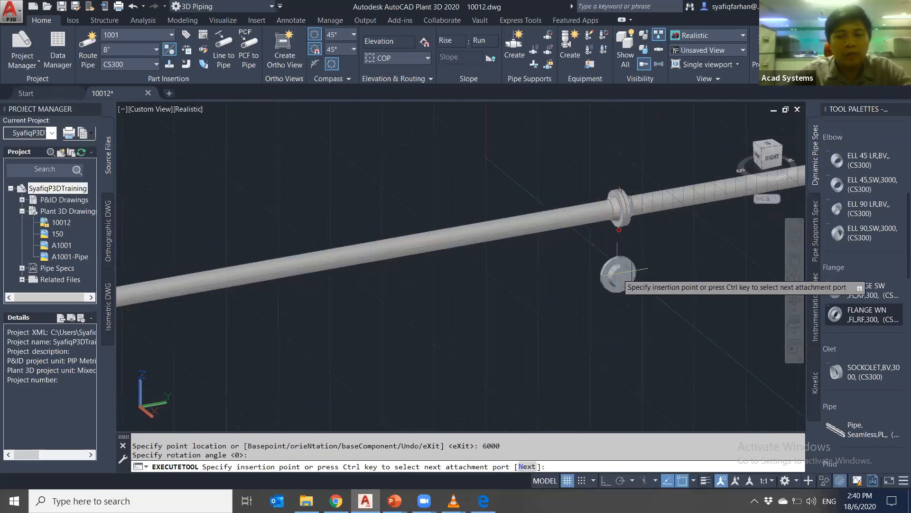
scroll(620, 278, down, 1)
middle_drag(620, 278, 534, 295)
middle_drag(640, 302, 565, 321)
click(598, 252)
key(Return)
scroll(589, 321, up, 3)
scroll(589, 314, up, 4)
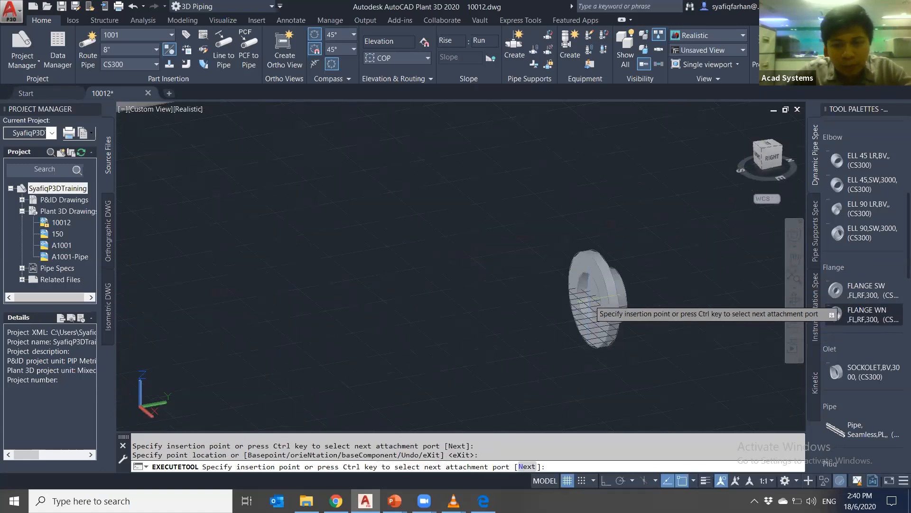
Try to position another weld-neck flange on the pipe beyond the first joint, switching between its distance dimensions
scroll(559, 306, down, 5)
middle_drag(568, 295, 529, 337)
click(575, 240)
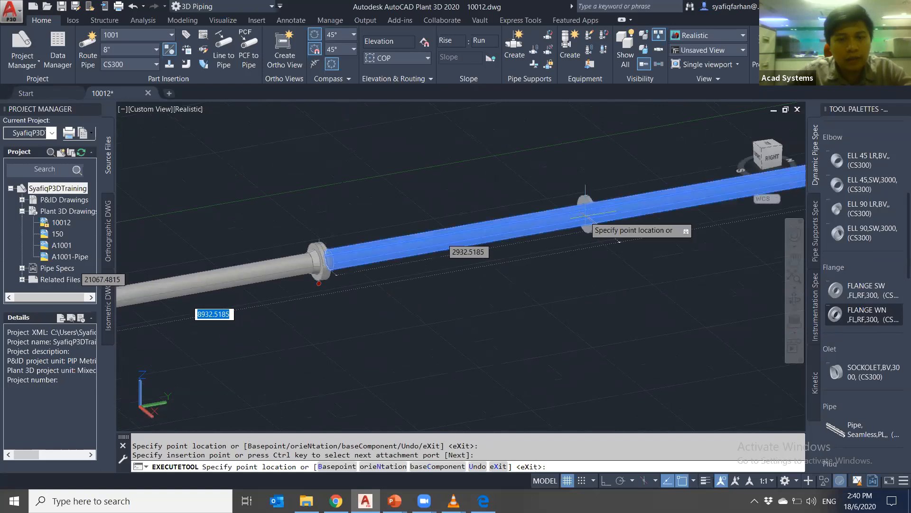
scroll(591, 210, down, 2)
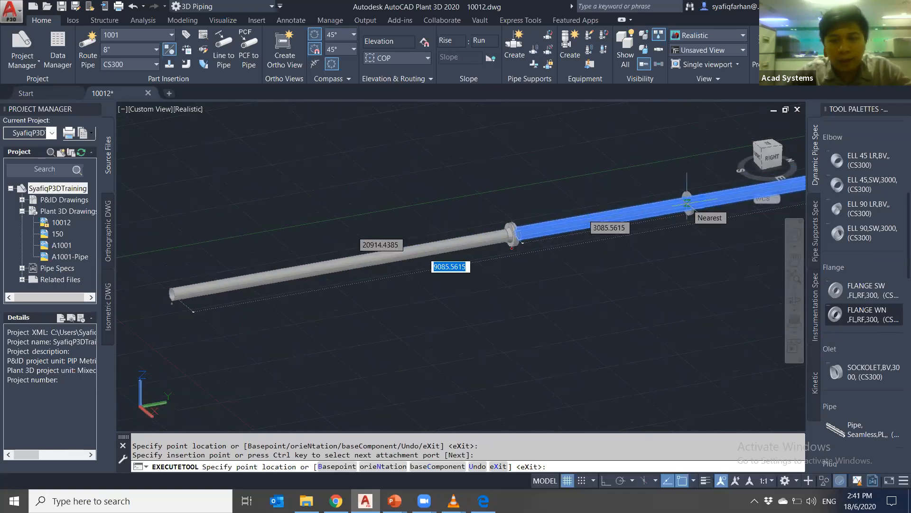
key(Tab)
key(Tab)
key(Tab)
key(Tab)
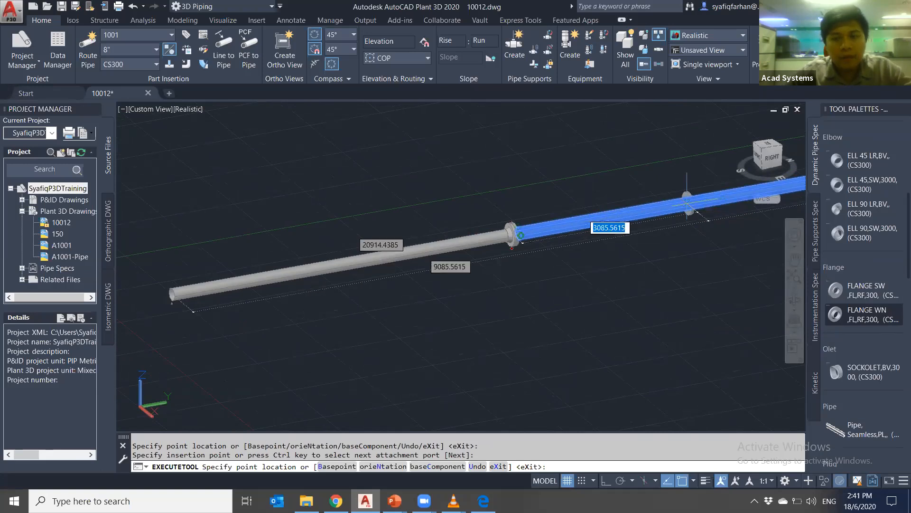
key(Return)
click(687, 202)
scroll(687, 203, up, 4)
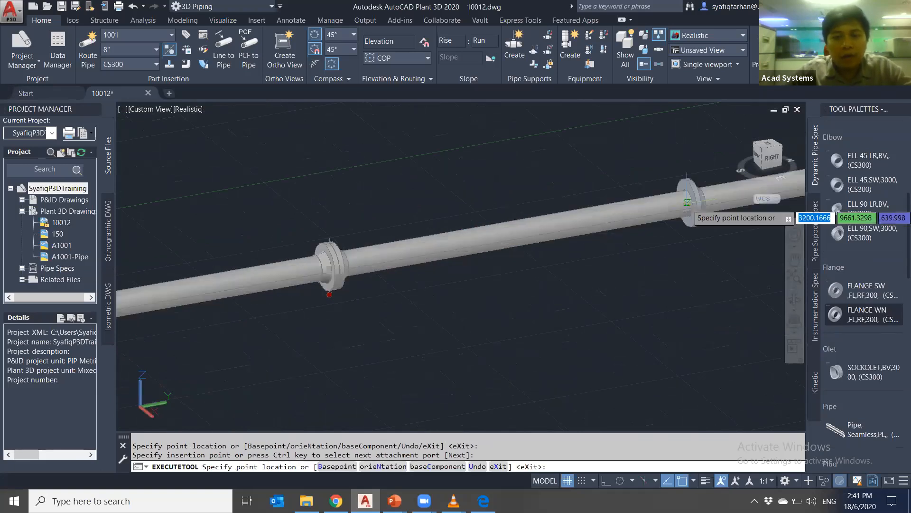
key(Escape)
scroll(353, 237, down, 8)
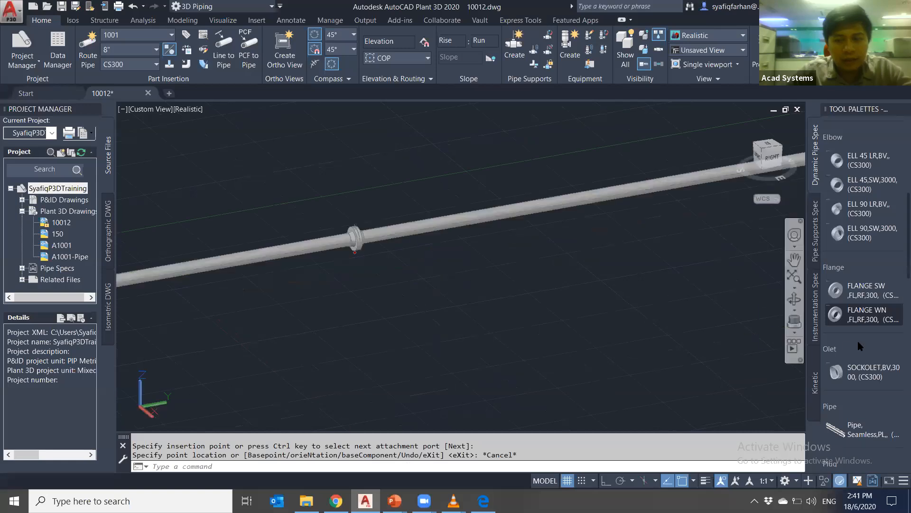
Restart the weld-neck flange insertion and set the existing joint's near flange as the base component for its distances
key(Return)
click(386, 245)
scroll(399, 235, up, 4)
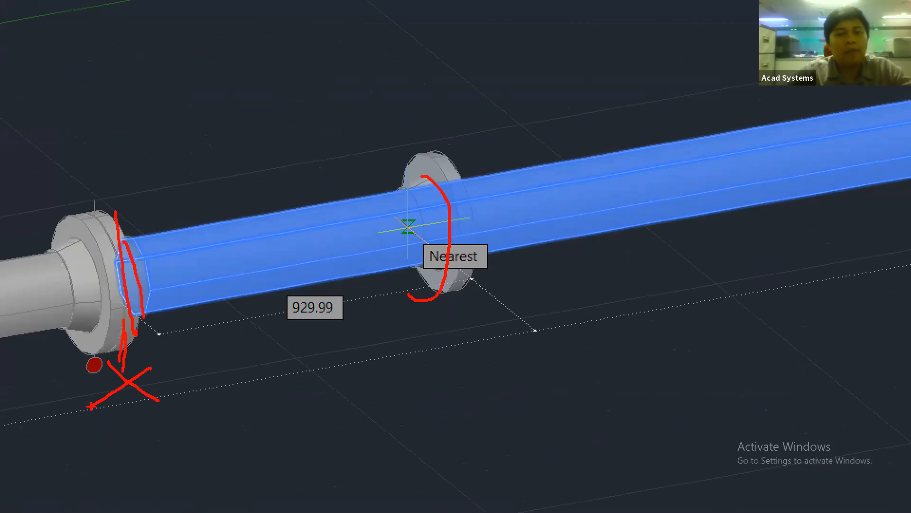
key(Escape)
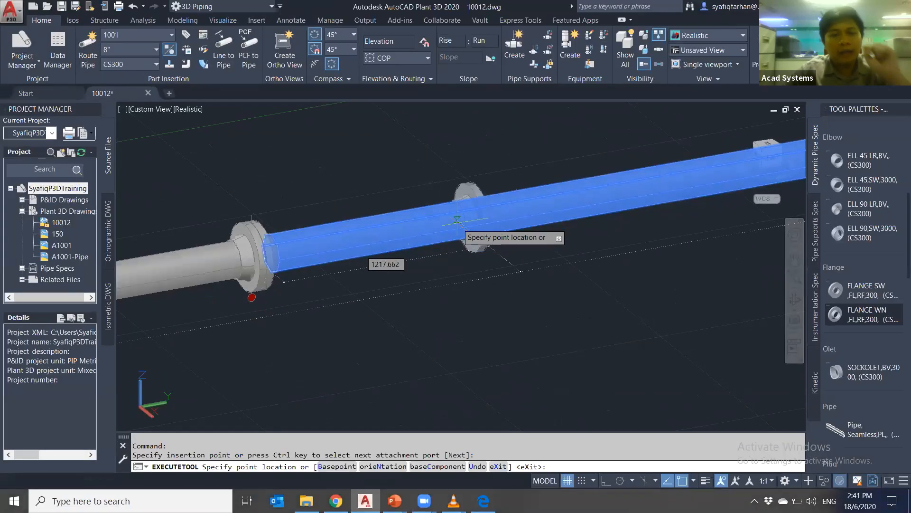
text(c)
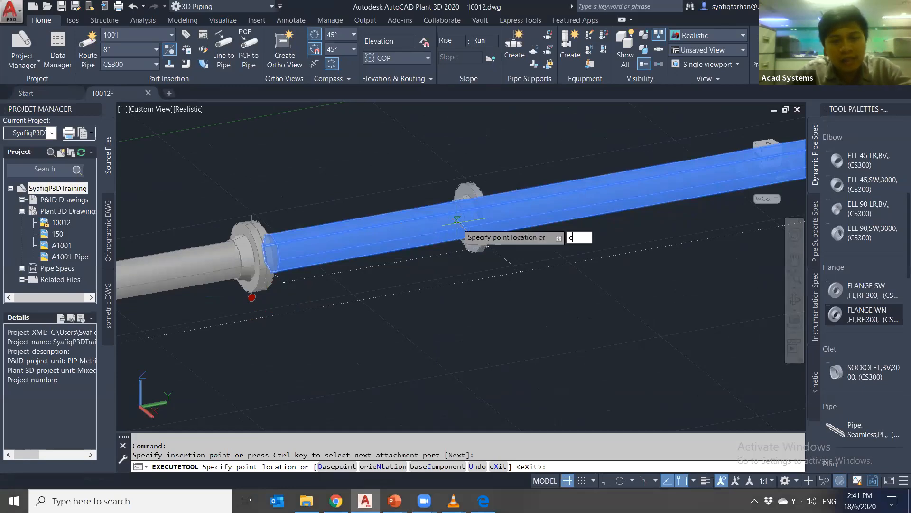
click(441, 467)
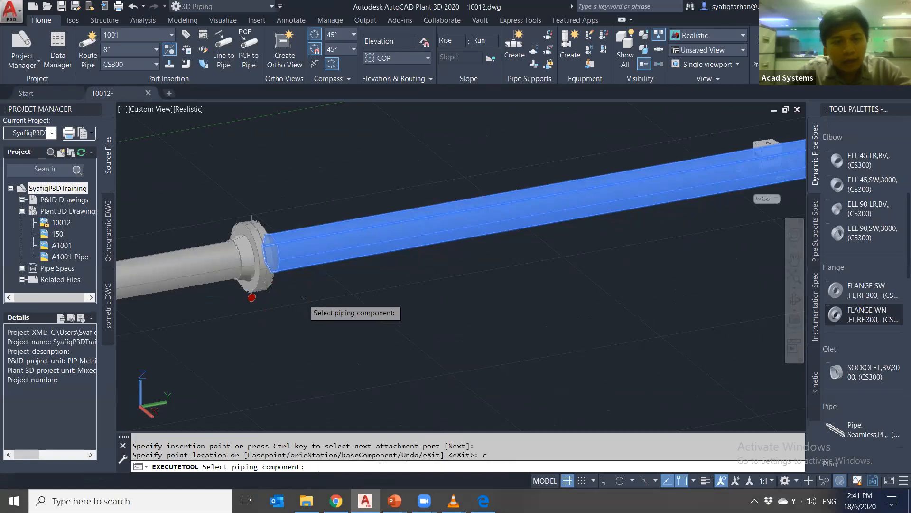
click(264, 286)
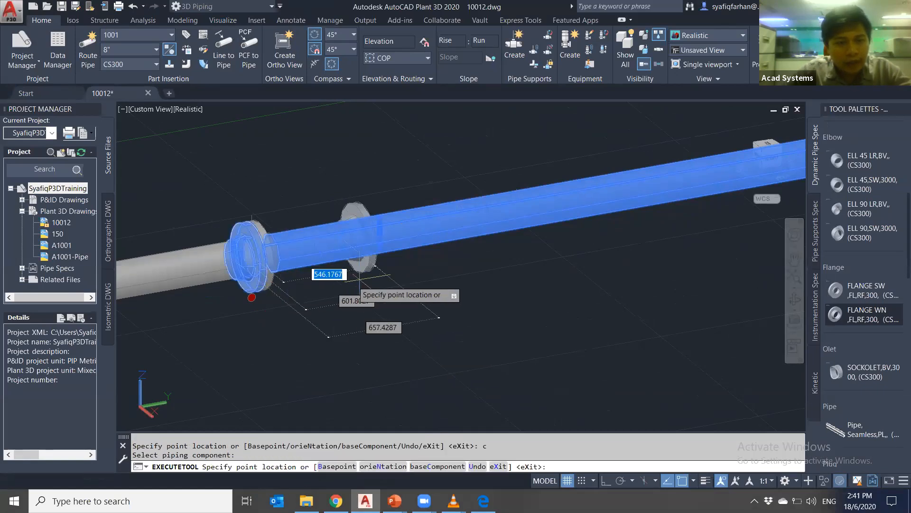
Try to place the flange on the pipe in Top view, switching between the distances from the base flange
shift+middle_drag(438, 269, 439, 328)
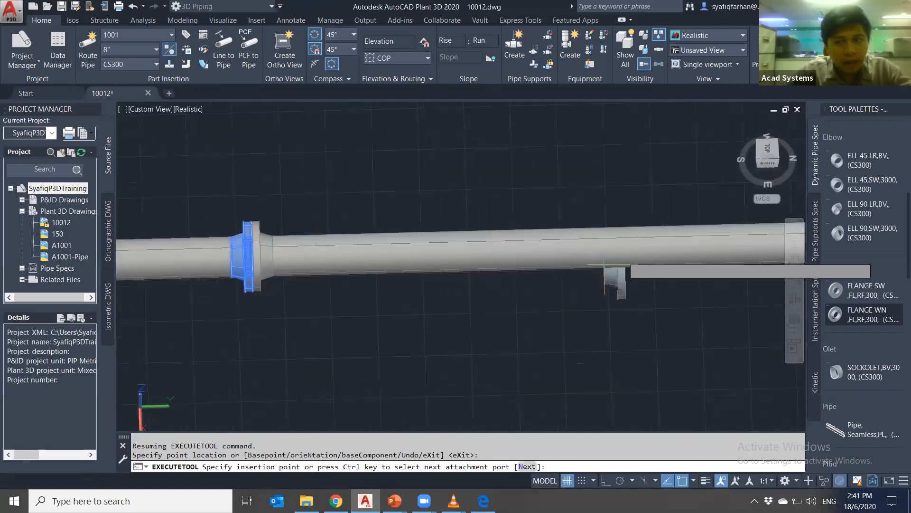
click(762, 156)
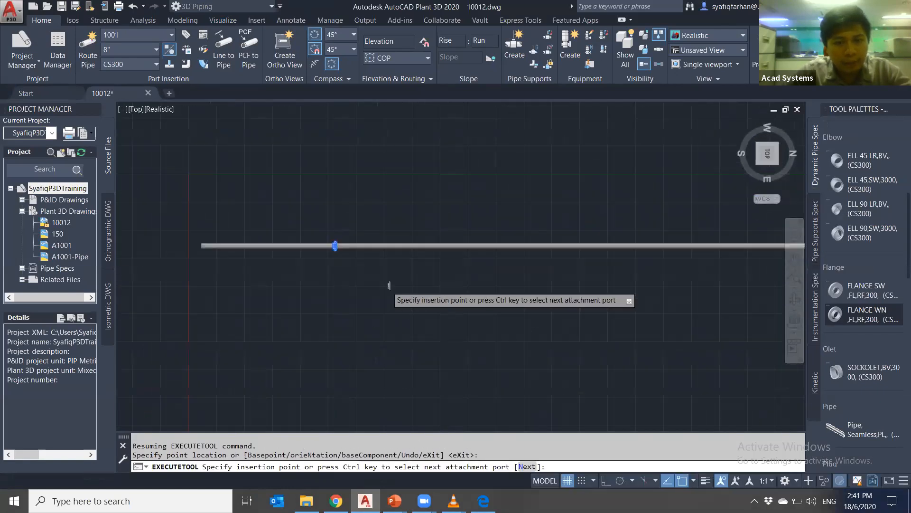
scroll(356, 222, up, 4)
middle_drag(356, 236, 422, 209)
scroll(363, 233, up, 2)
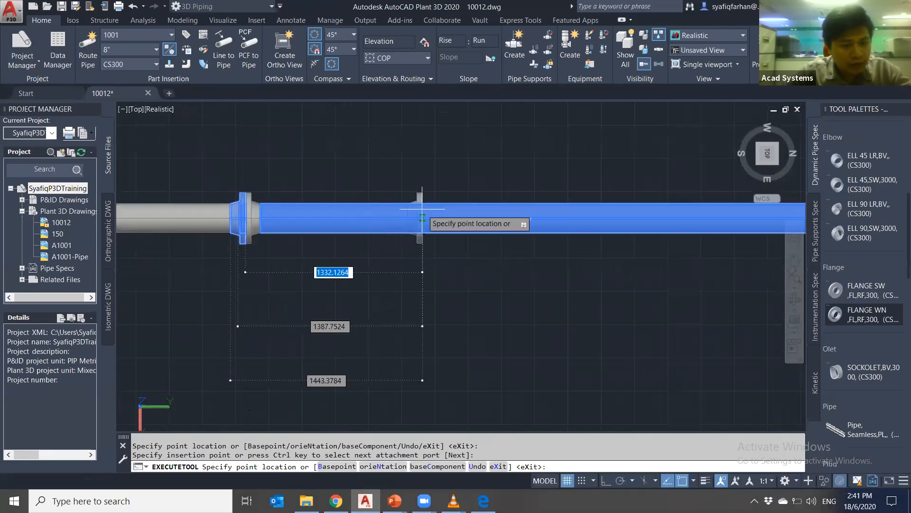
key(Tab)
key(Tab)
key(Tab)
click(422, 208)
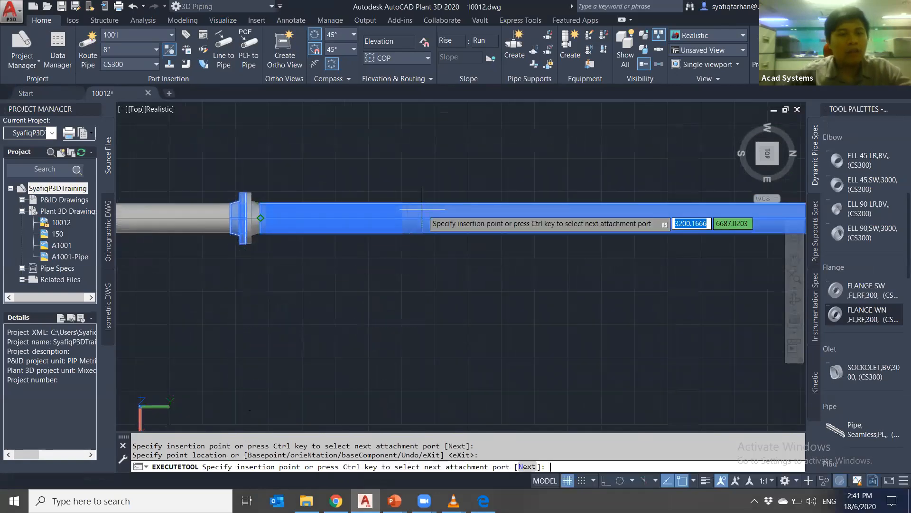
click(422, 208)
key(Escape)
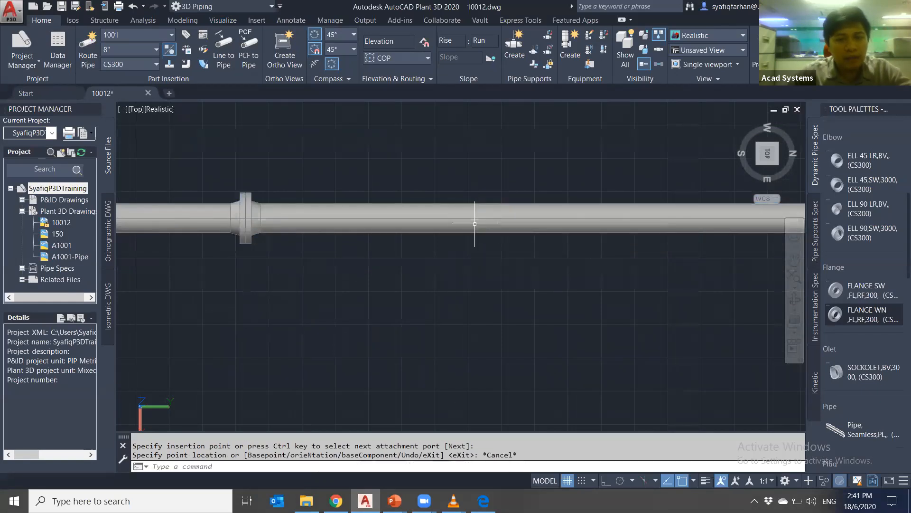
Place a weld-neck flange on the pipe 6000 beyond the existing flange joint, accepting rotation angle 0
click(855, 314)
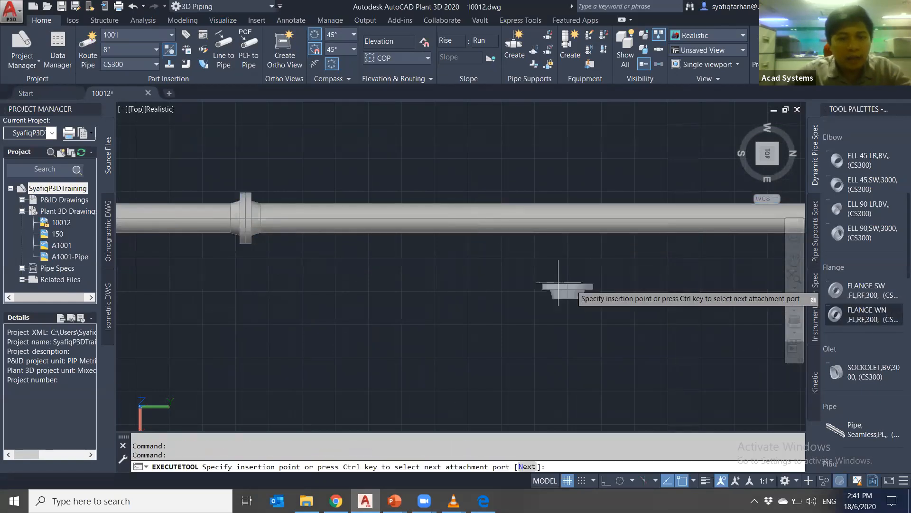
click(447, 218)
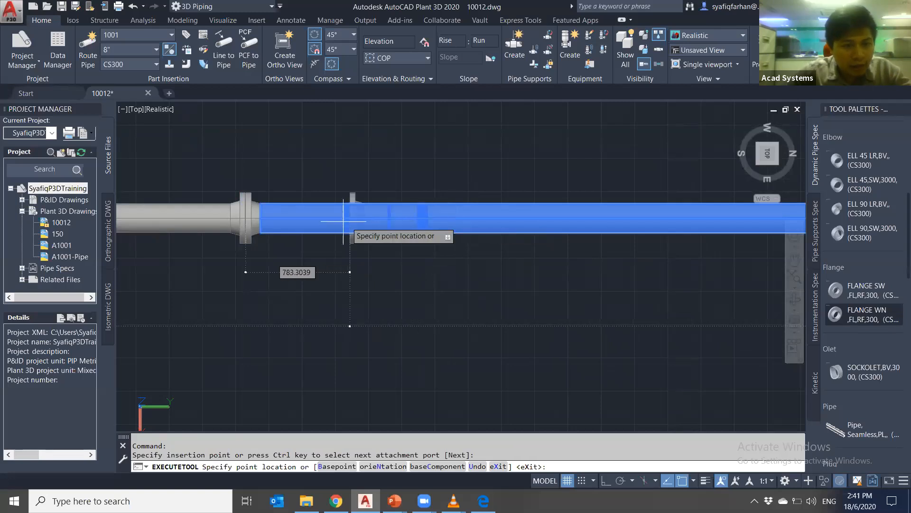
scroll(332, 221, up, 3)
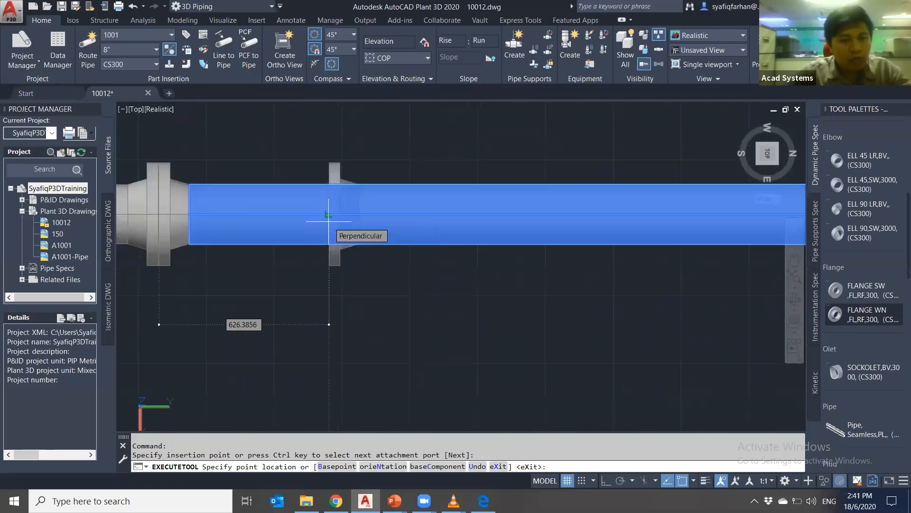
text(600)
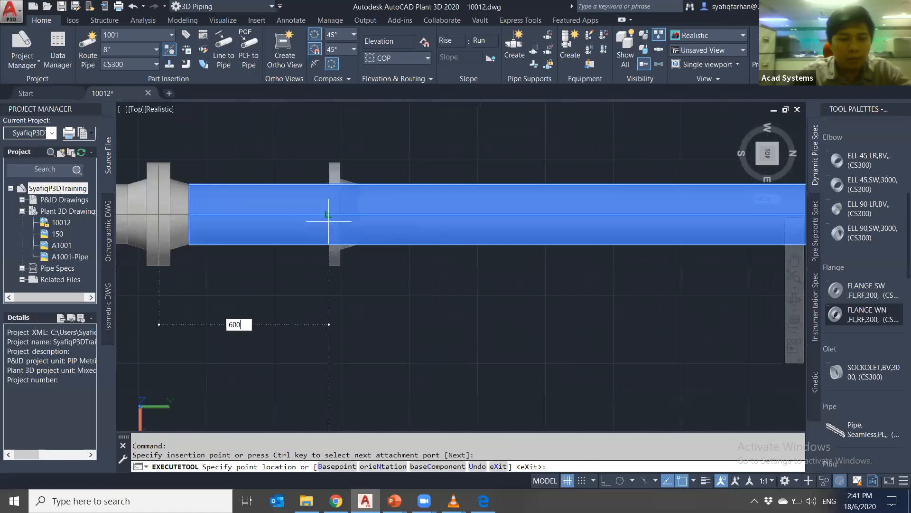
text(0)
key(Return)
scroll(612, 305, down, 3)
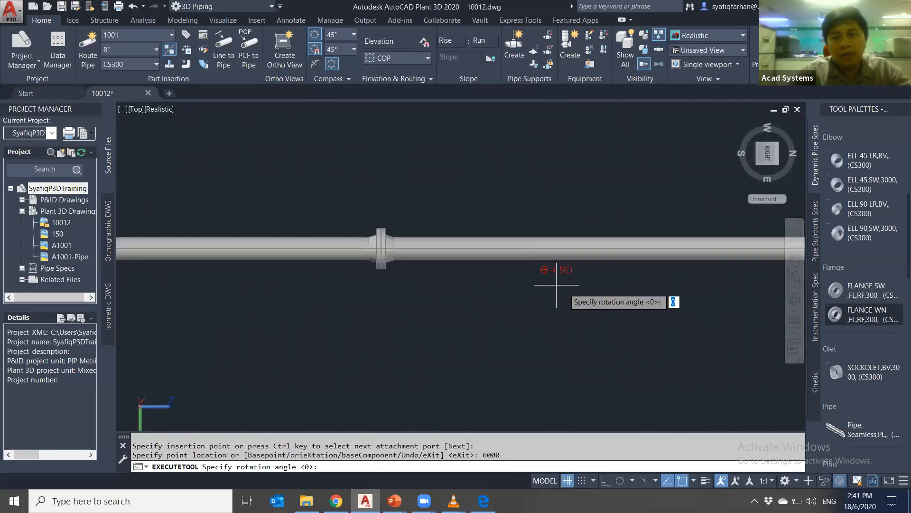
key(Return)
key(Escape)
Route a second 8" CS300 pipe 30000 long, parallel to and beside the flanged pipe
shift+middle_drag(674, 356, 484, 388)
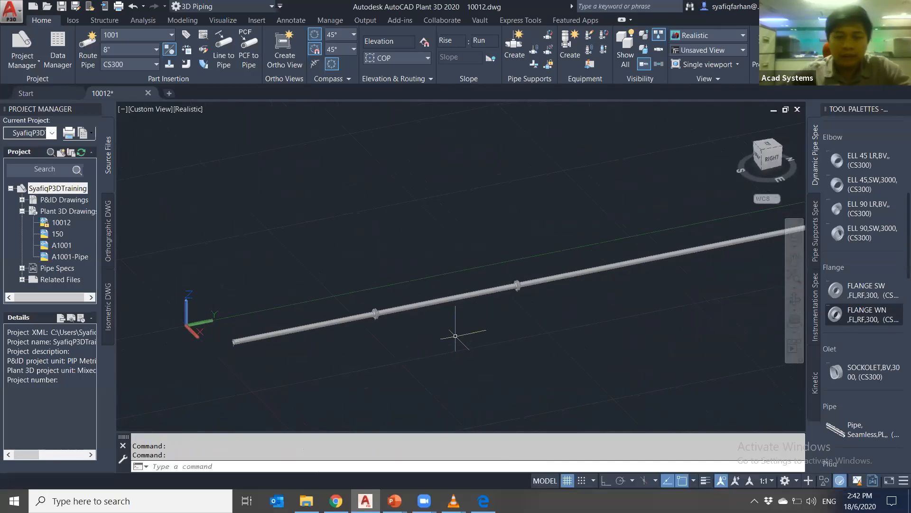
middle_drag(471, 356, 432, 319)
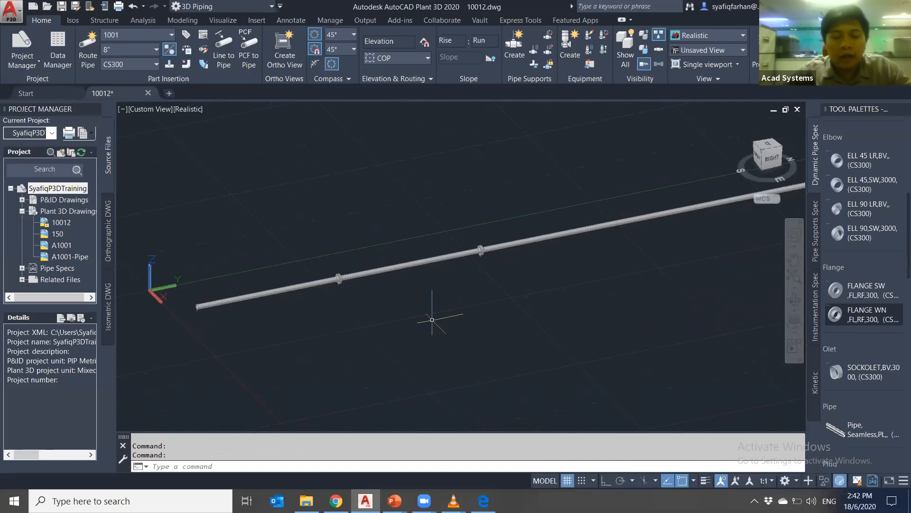
scroll(432, 320, down, 1)
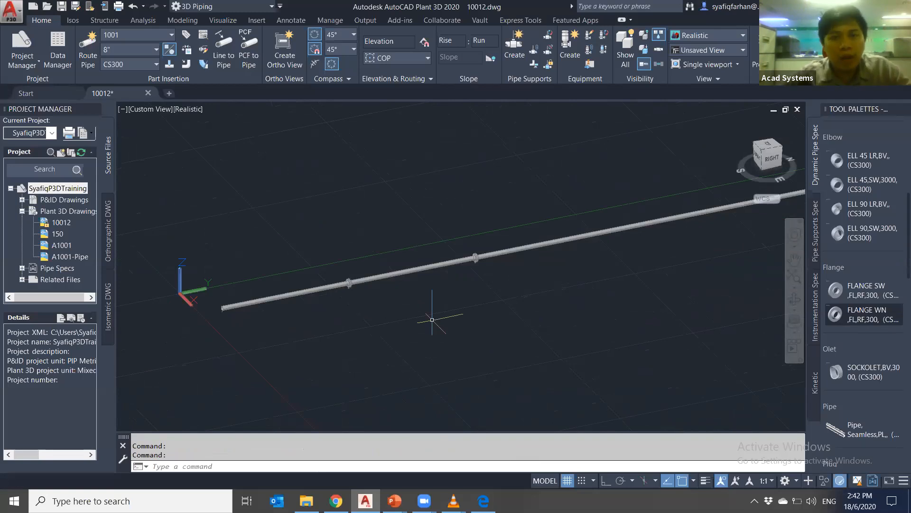
click(88, 47)
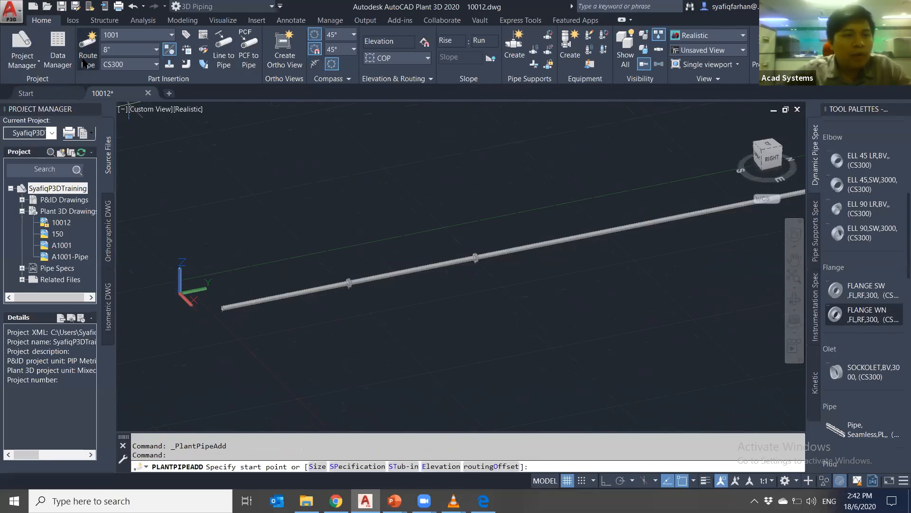
click(240, 330)
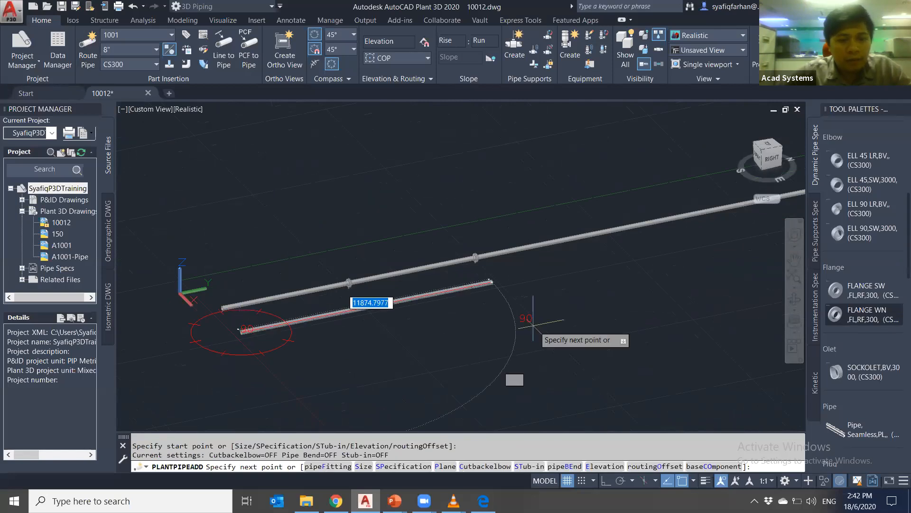
text(3000)
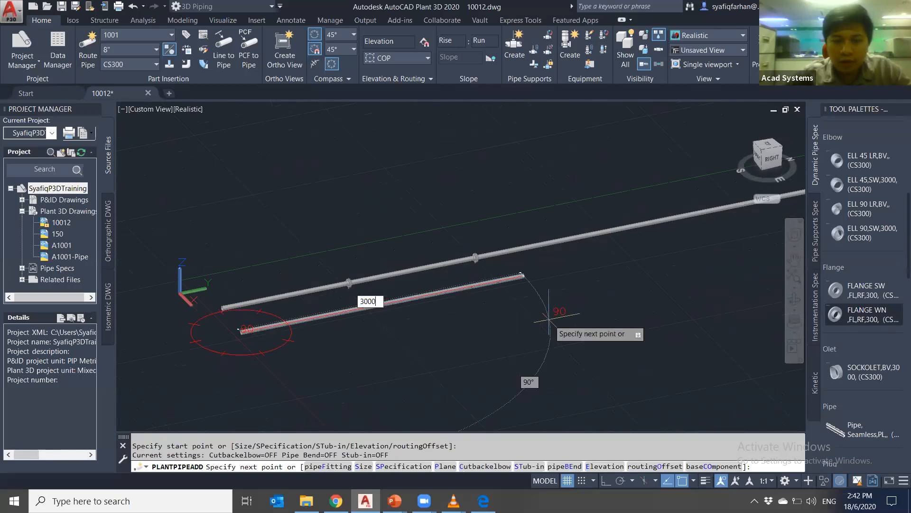
key(Return)
key(Escape)
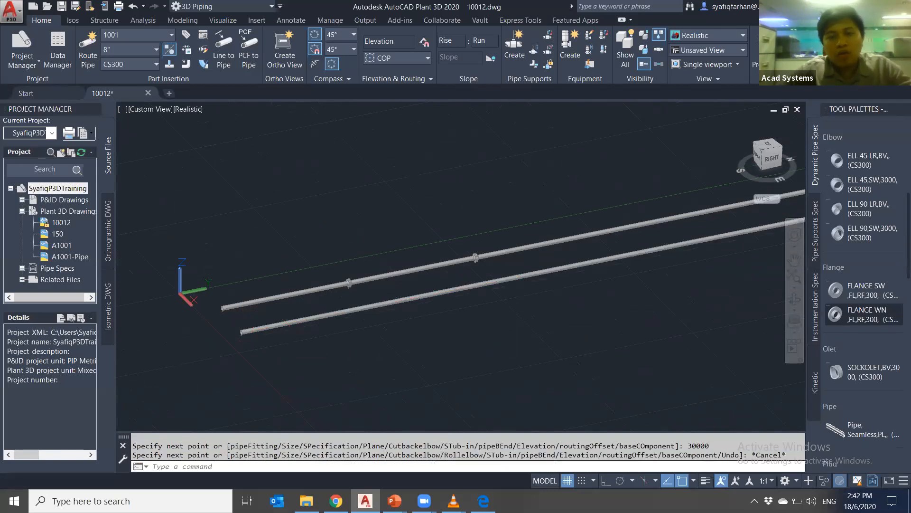
Add a field weld to the second pipe 6000 from its near end
middle_drag(412, 361, 427, 365)
scroll(356, 342, up, 3)
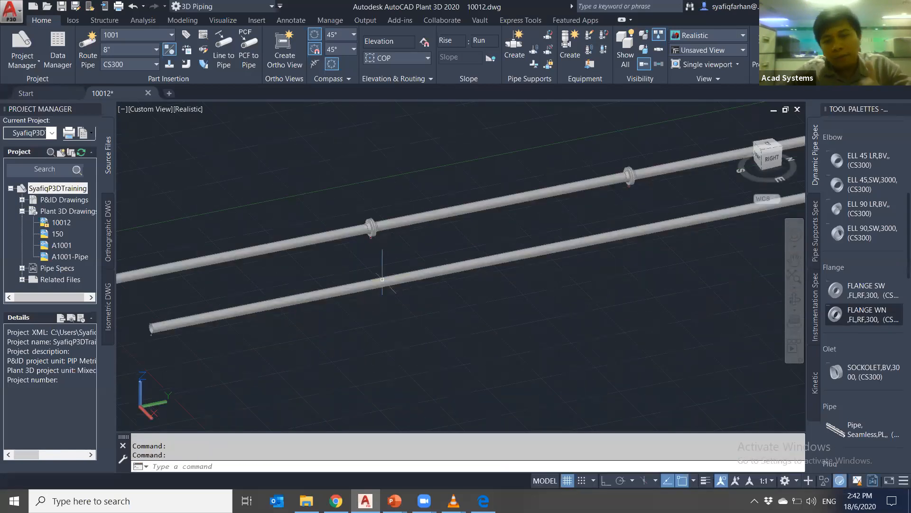
mouse_move(397, 279)
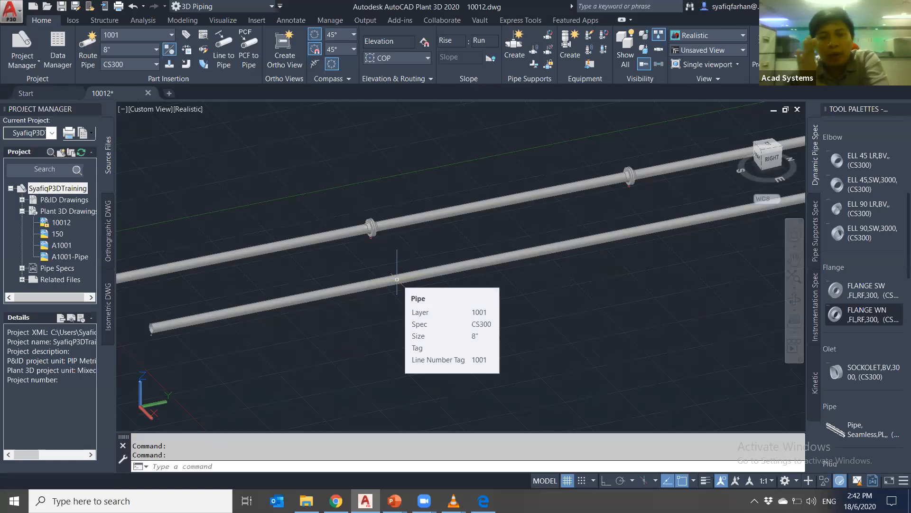
click(397, 279)
right_click(398, 279)
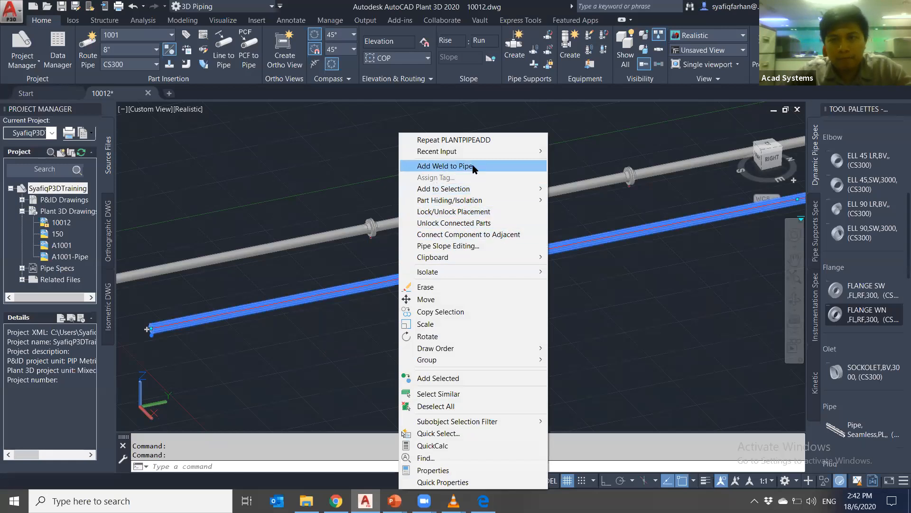
click(505, 167)
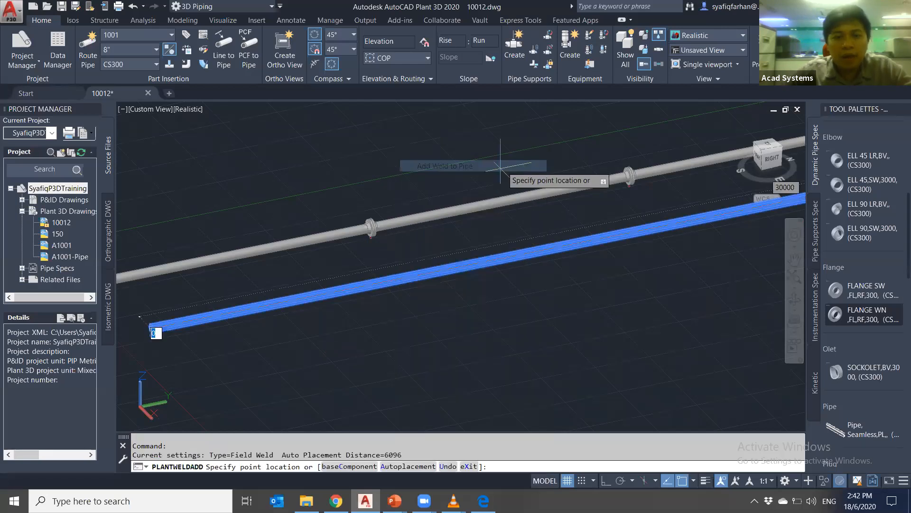
text(60)
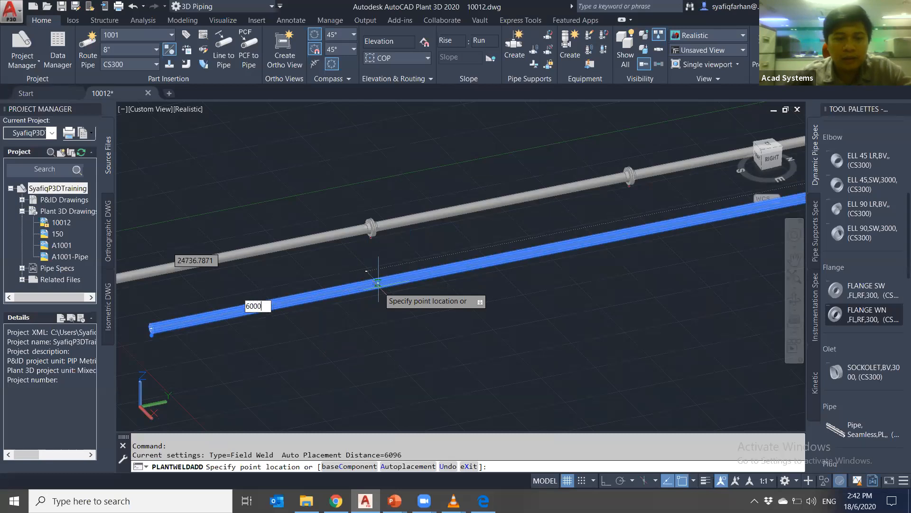
text(00)
key(Return)
Add two more field welds along the second pipe, each 6000 beyond the previous weld
middle_drag(577, 244, 463, 280)
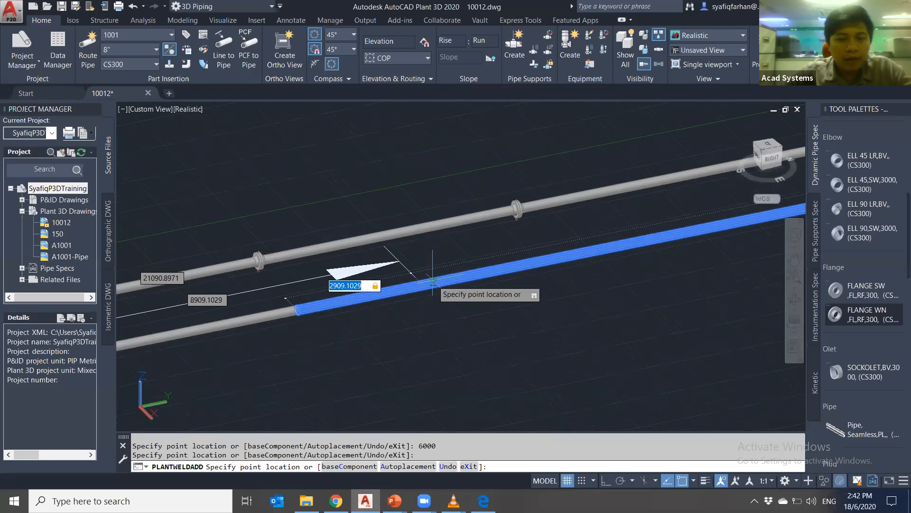
text(6000)
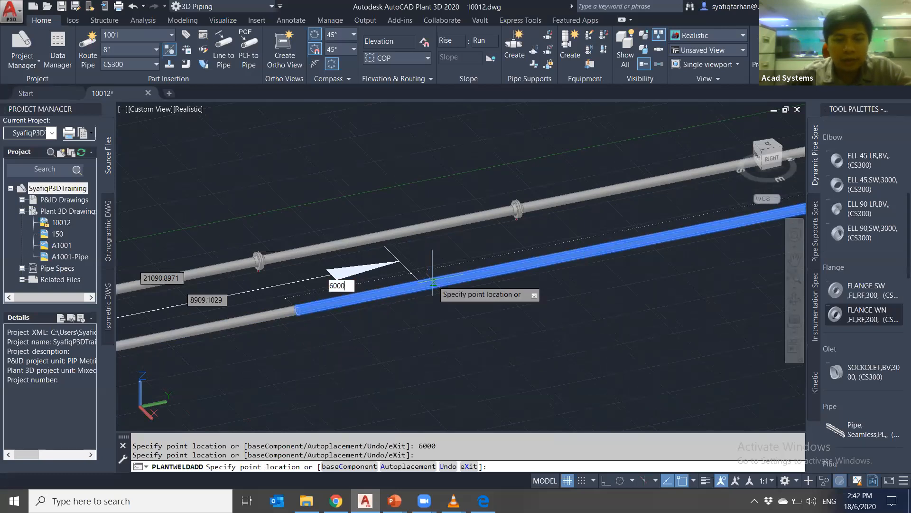
key(Return)
text(6)
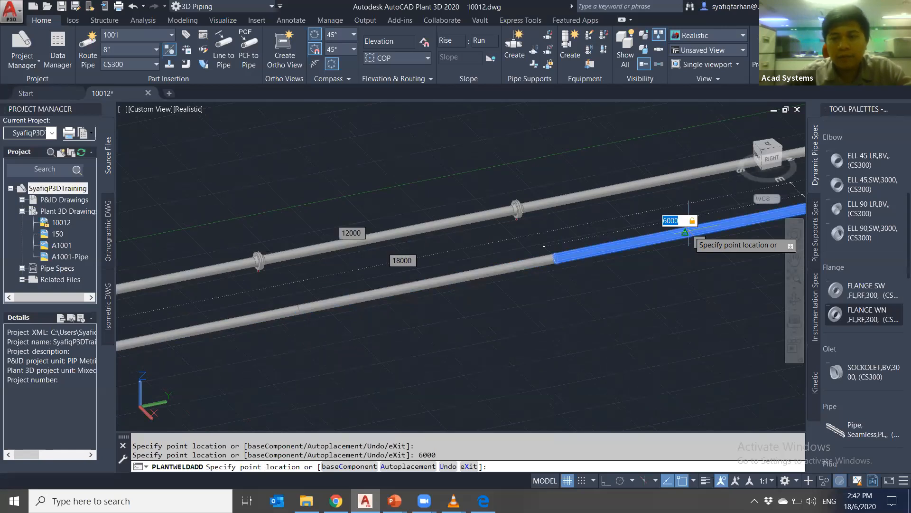
scroll(675, 242, down, 4)
key(Escape)
scroll(618, 281, up, 3)
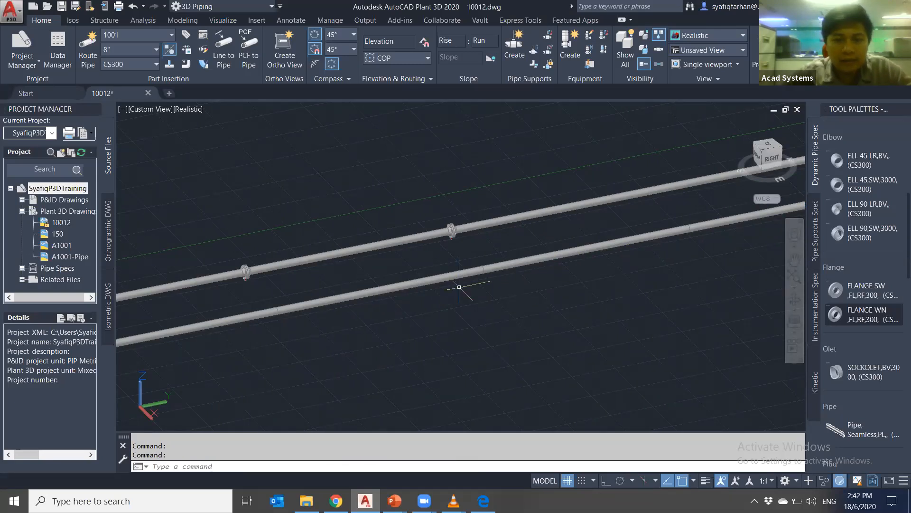
scroll(459, 287, up, 2)
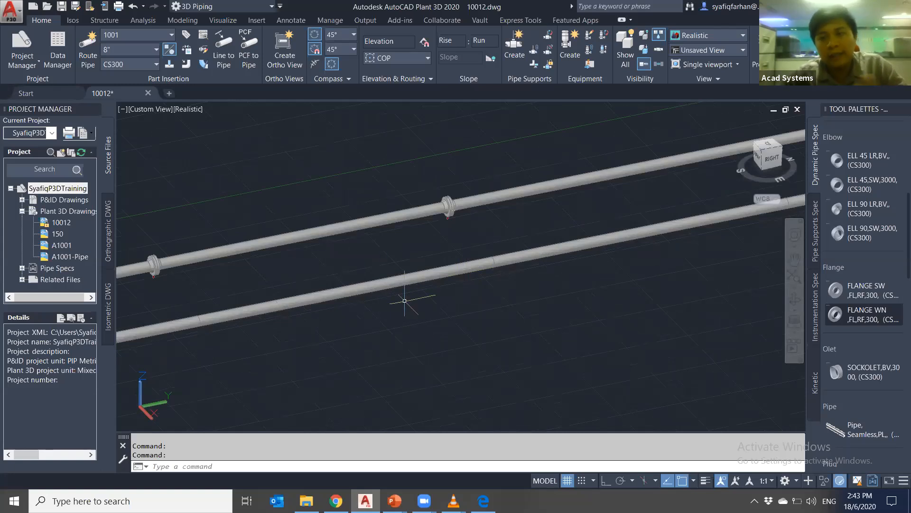
Place a third weld-neck flange joint on the first pipe, 6000 beyond the second joint with rotation angle 0
scroll(404, 300, down, 5)
shift+middle_drag(470, 343, 534, 366)
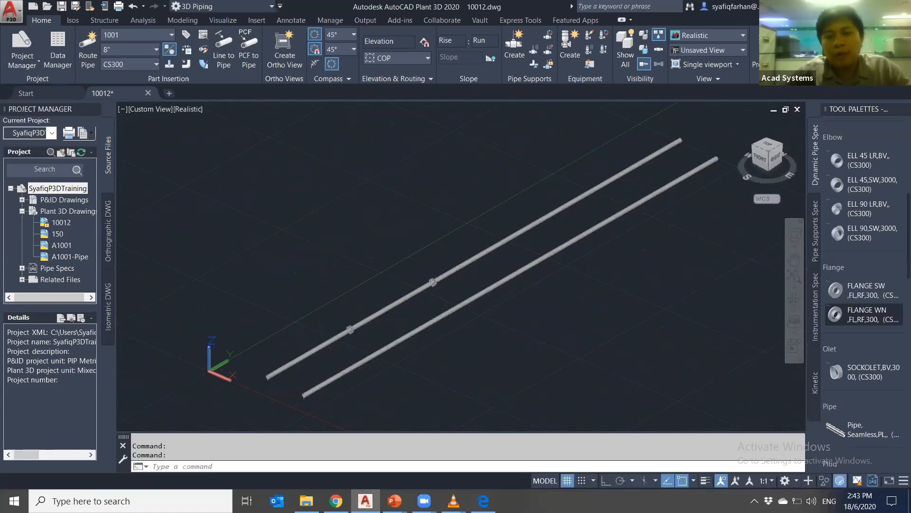
scroll(456, 311, up, 3)
click(864, 314)
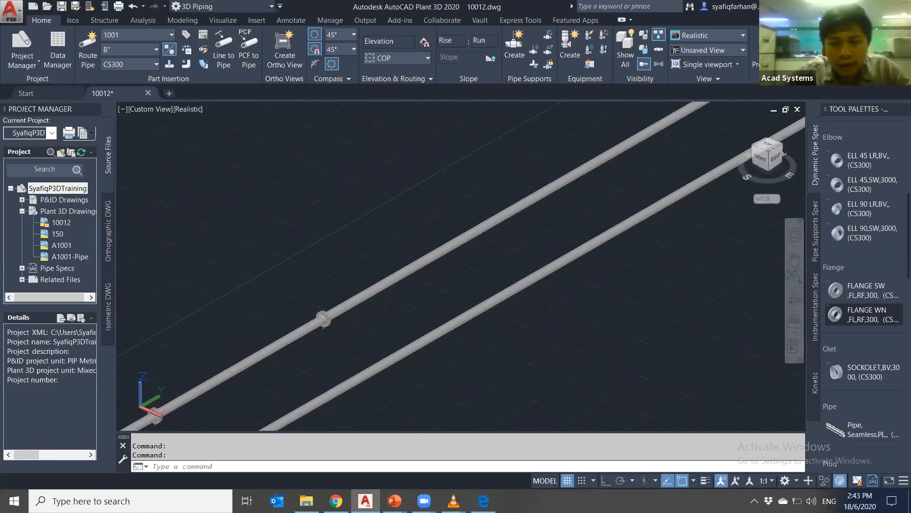
scroll(399, 313, up, 5)
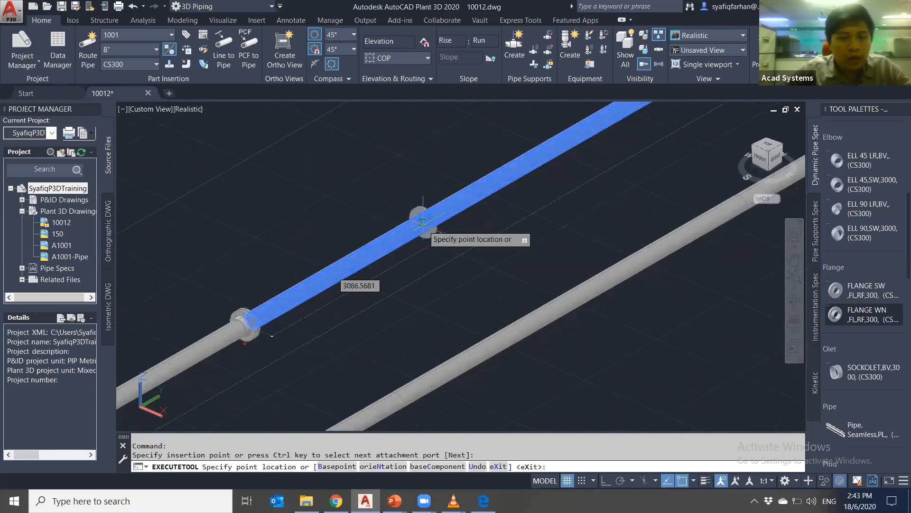
text(6000)
key(Return)
scroll(453, 232, up, 3)
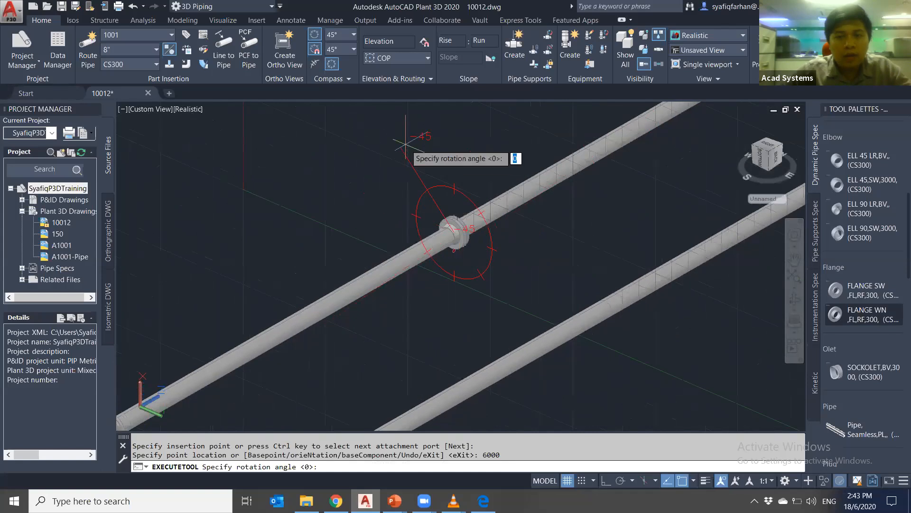
key(Return)
Place a fourth weld-neck flange joint 6000 beyond the third with rotation angle 0, and end the flange insertion
scroll(406, 142, down, 3)
text(6000)
key(Return)
scroll(563, 179, down, 5)
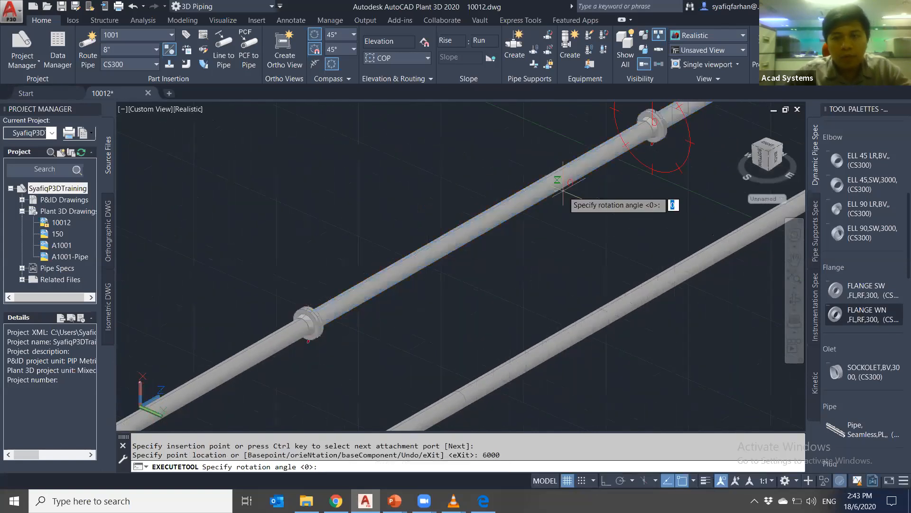
key(Return)
middle_drag(388, 350, 382, 358)
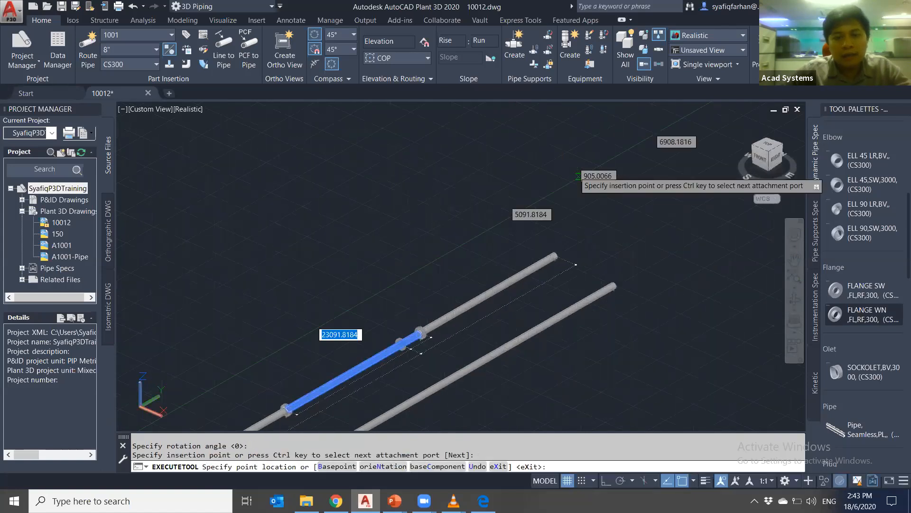
key(Escape)
key(Escape)
scroll(508, 337, down, 2)
middle_drag(453, 412, 652, 211)
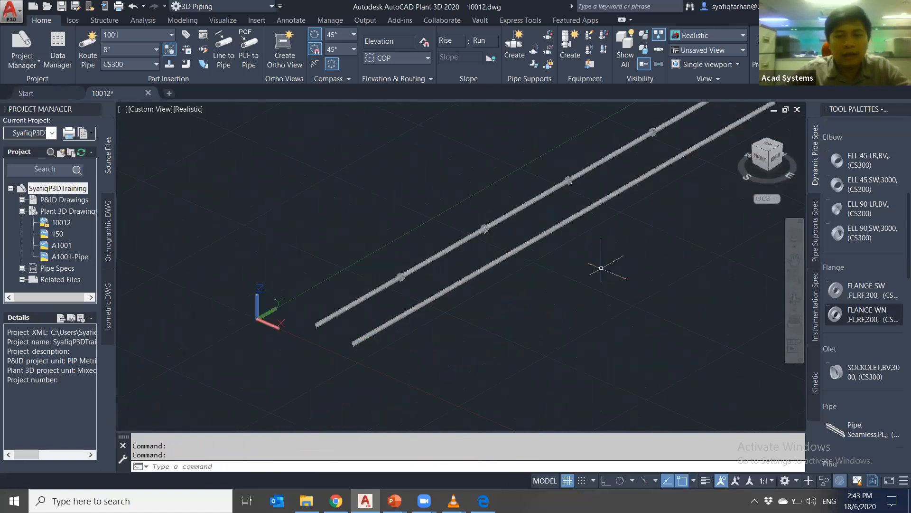
middle_drag(600, 266, 483, 328)
click(474, 270)
click(519, 246)
key(Escape)
key(Escape)
Add a field weld to the last segment of the second pipe, setting its distance from the pipe's far end
middle_drag(538, 244, 526, 262)
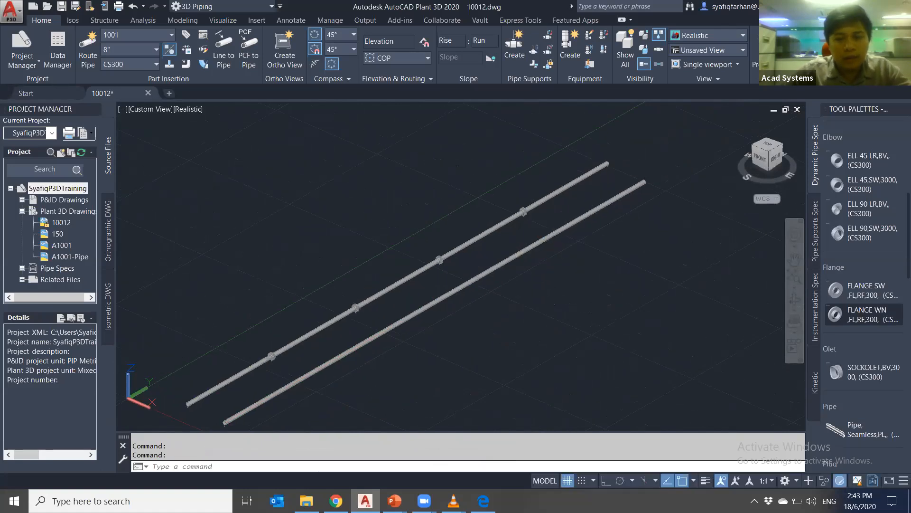
click(524, 251)
right_click(526, 250)
click(562, 171)
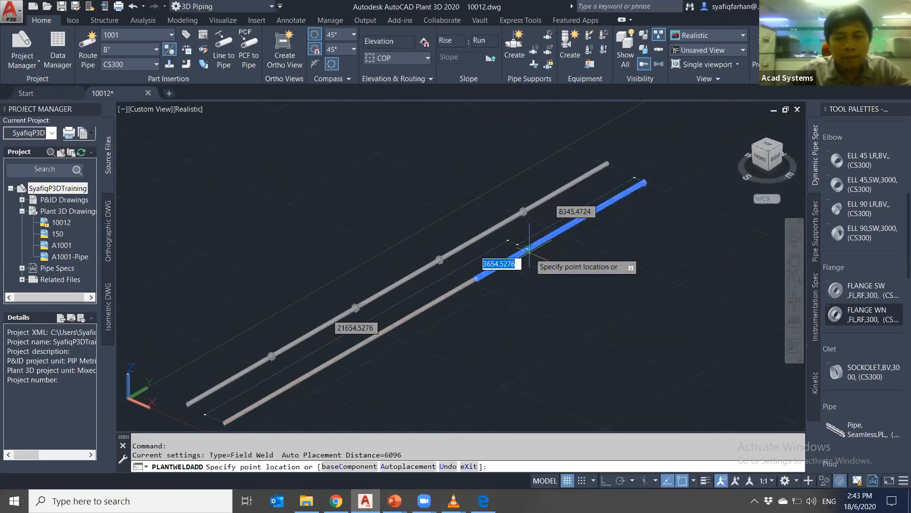
scroll(566, 221, up, 3)
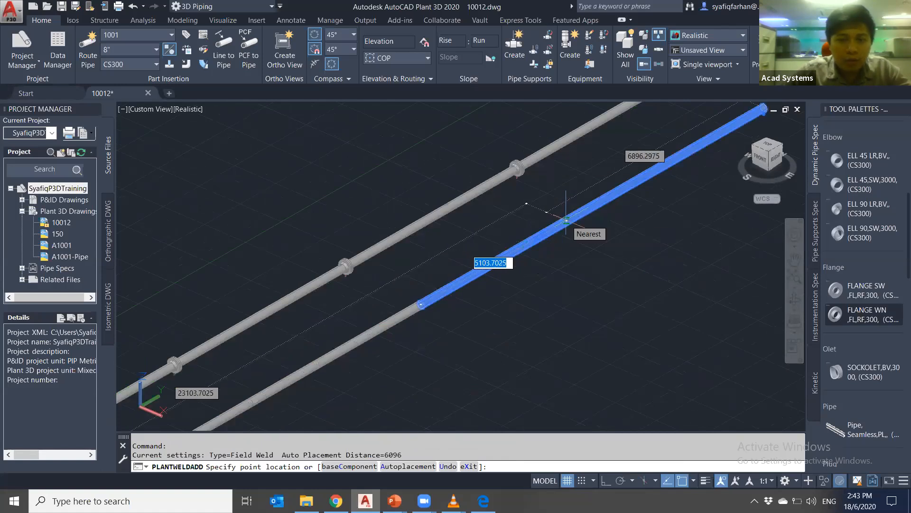
key(Tab)
text(600)
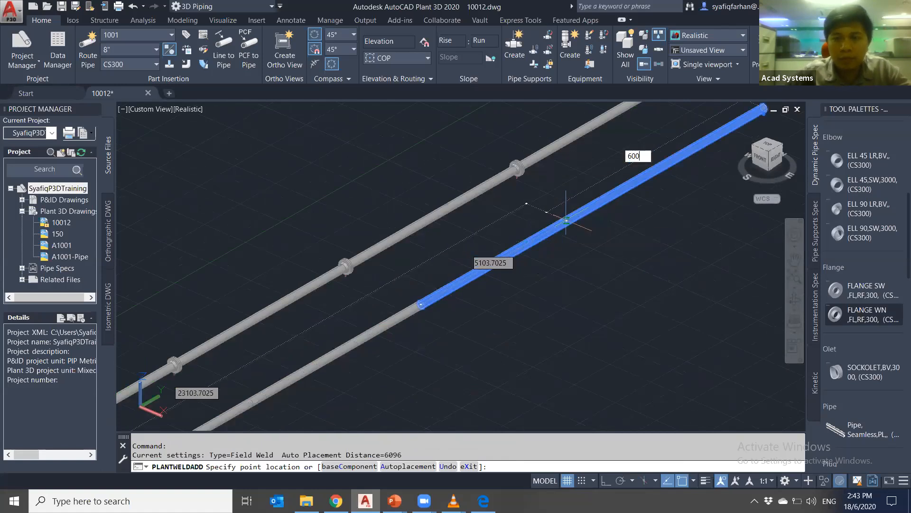
key(Return)
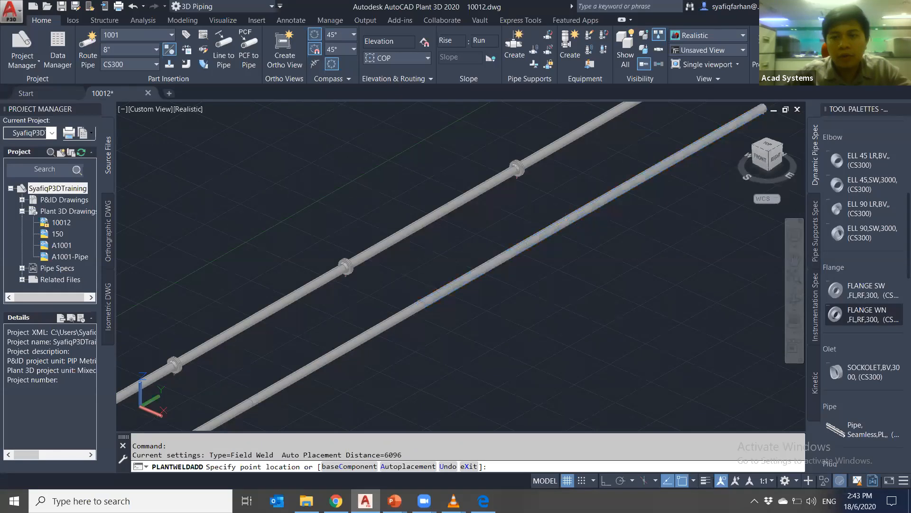
key(Escape)
key(Escape)
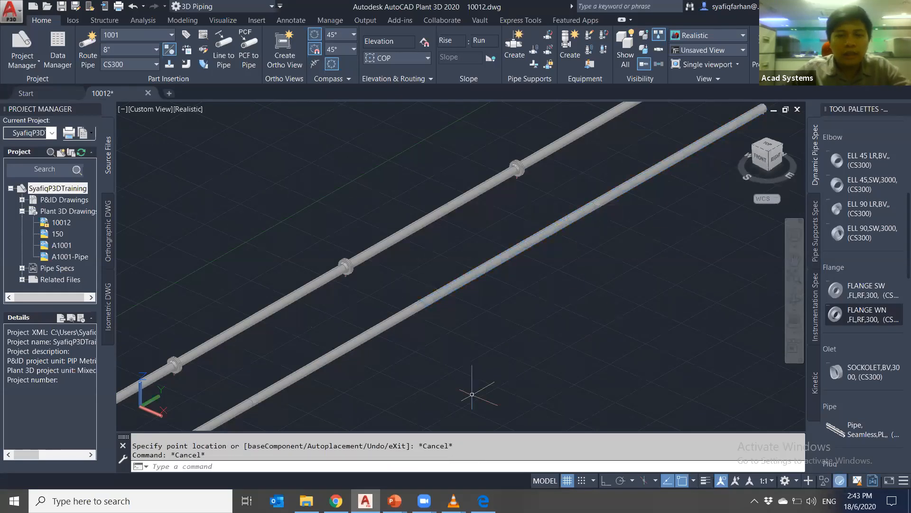
Examine both divided pipes in a rotated top view and check the line numbers available for routing
scroll(475, 382, down, 5)
click(767, 144)
click(798, 128)
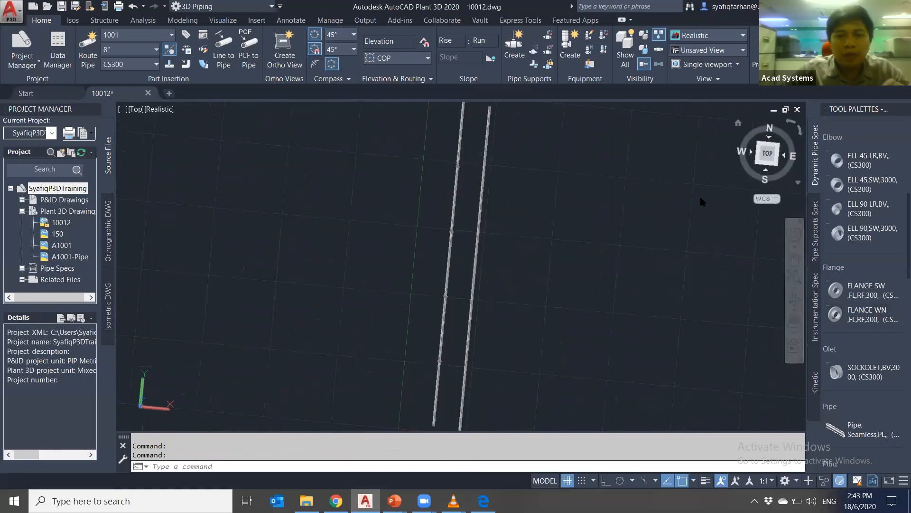
scroll(608, 275, up, 2)
middle_drag(608, 276, 712, 319)
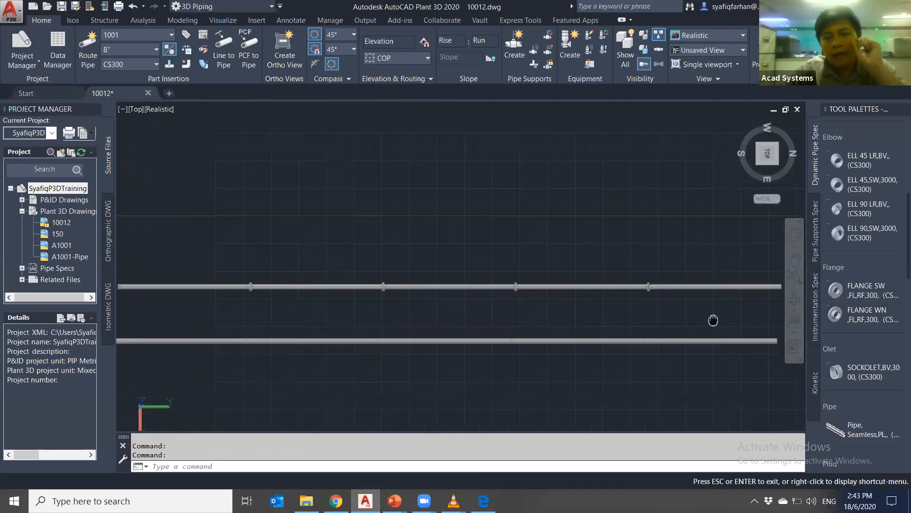
scroll(714, 317, down, 2)
scroll(714, 317, up, 2)
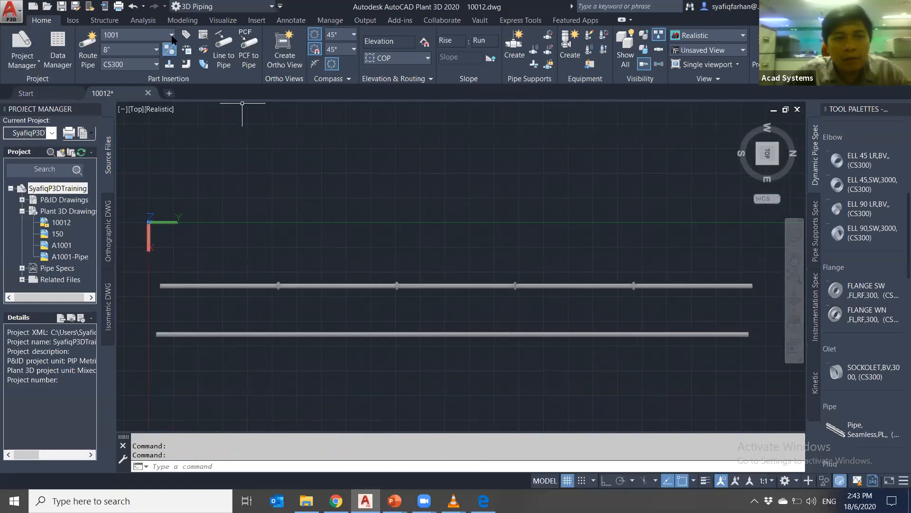
click(172, 36)
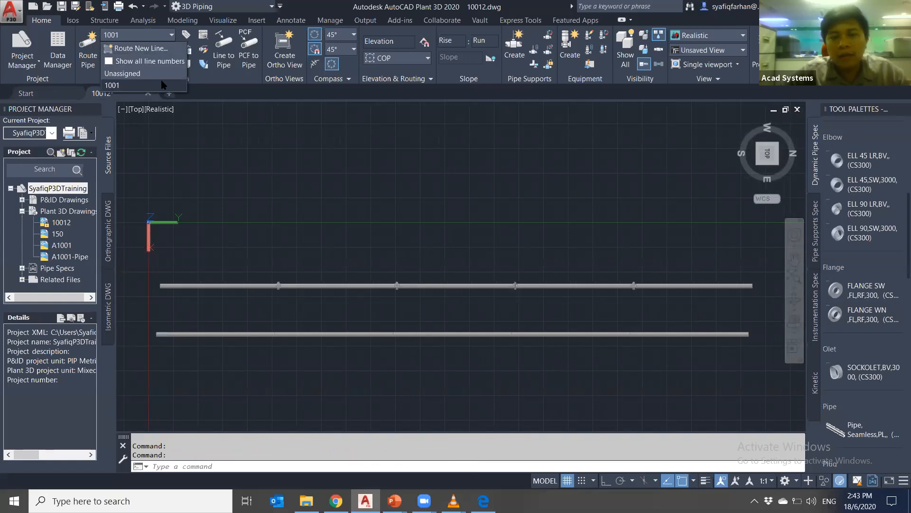
click(689, 331)
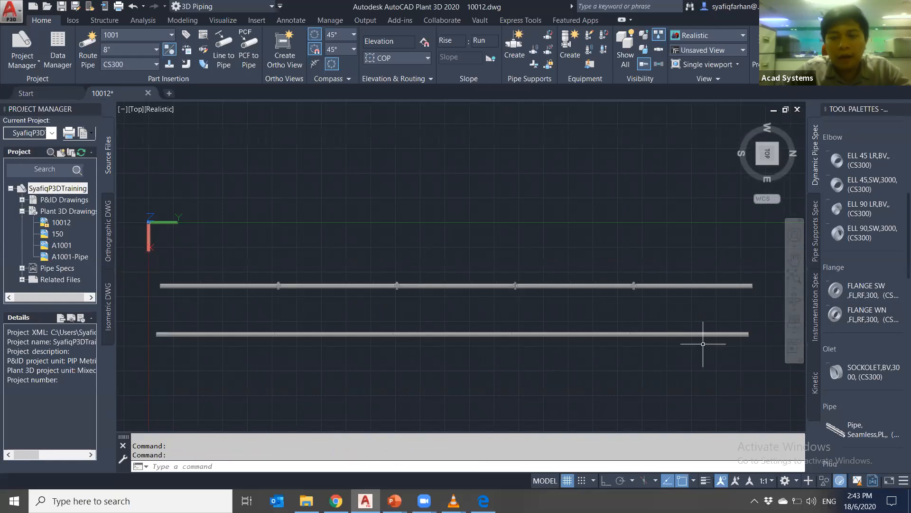
click(761, 349)
click(126, 306)
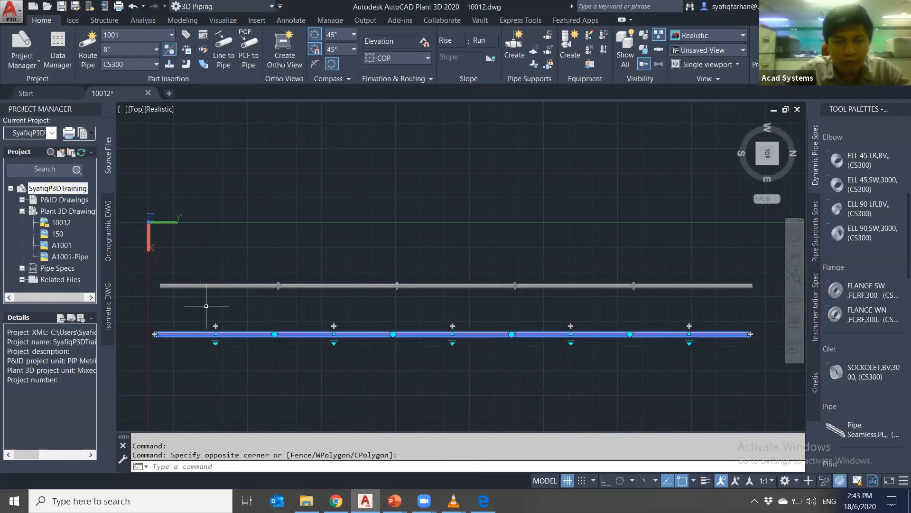
key(Escape)
Assign a new line number tag 1002 to the whole flanged pipe, including all its segments and joints
click(768, 299)
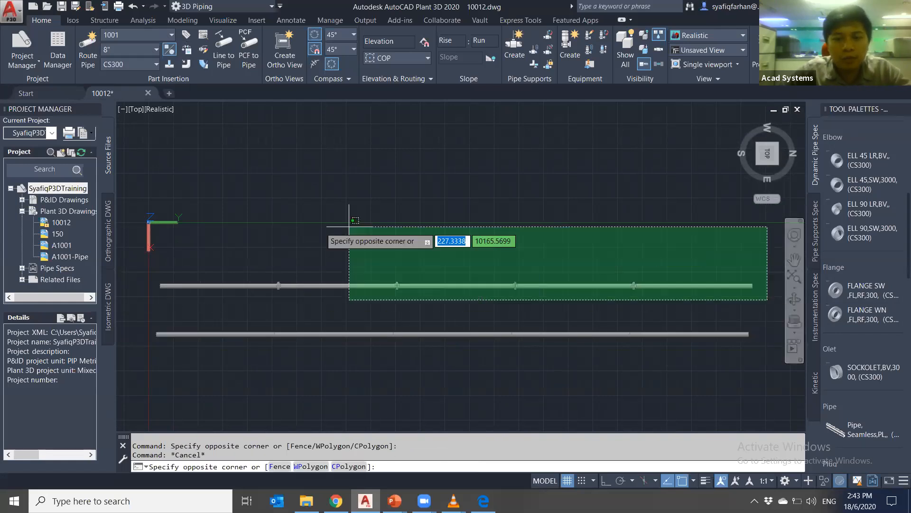
click(151, 250)
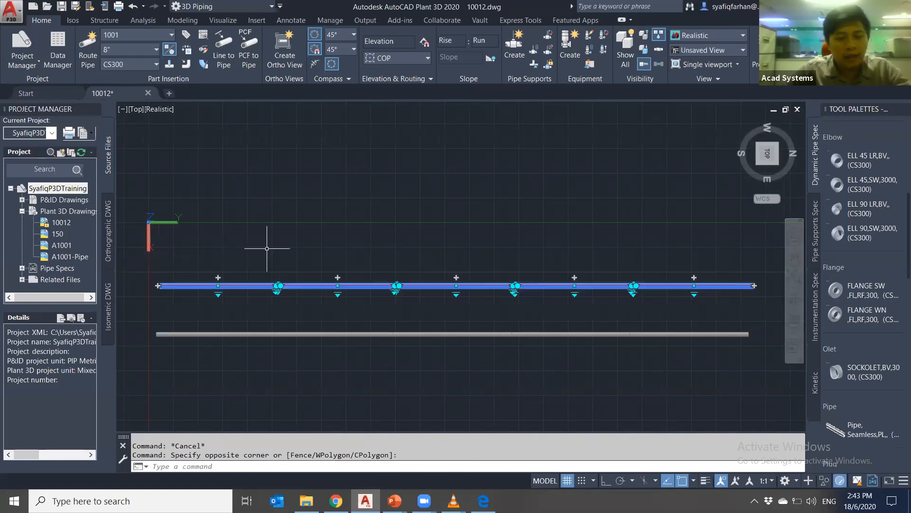
key(ctrl+1)
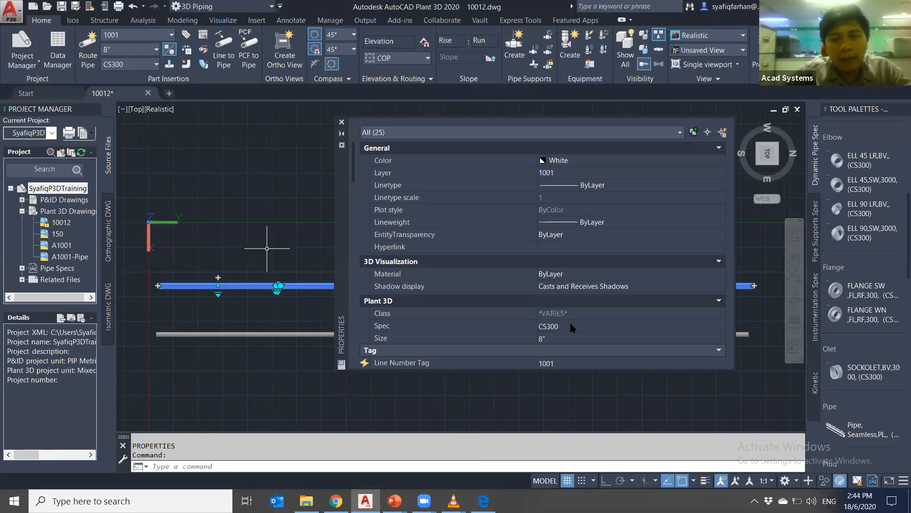
scroll(570, 321, down, 3)
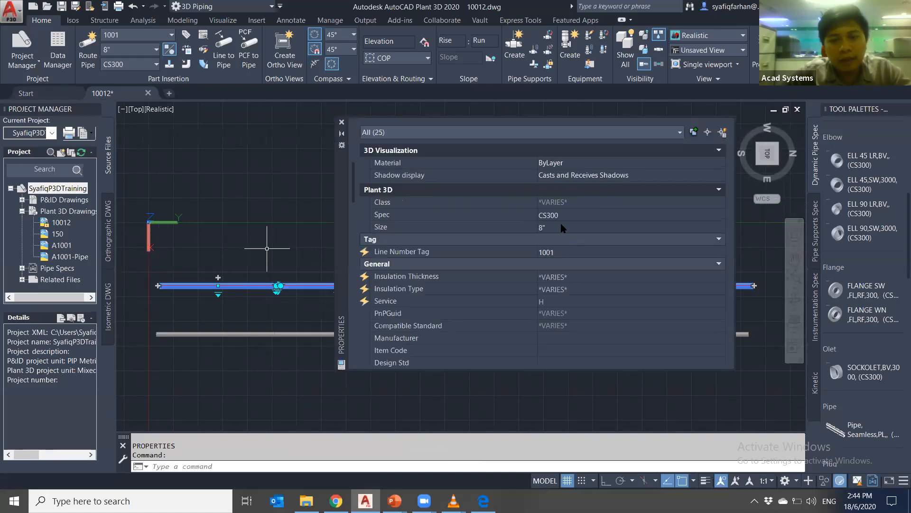
click(576, 252)
click(721, 251)
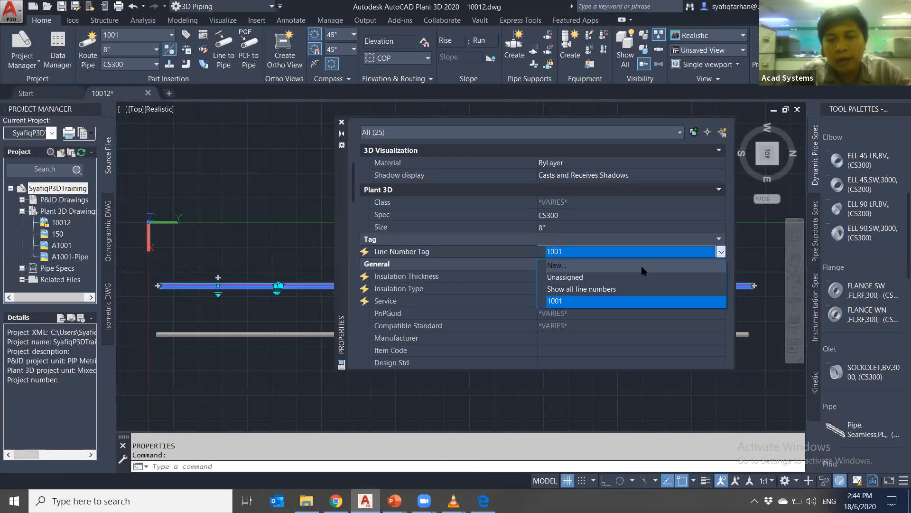
click(640, 265)
text(1)
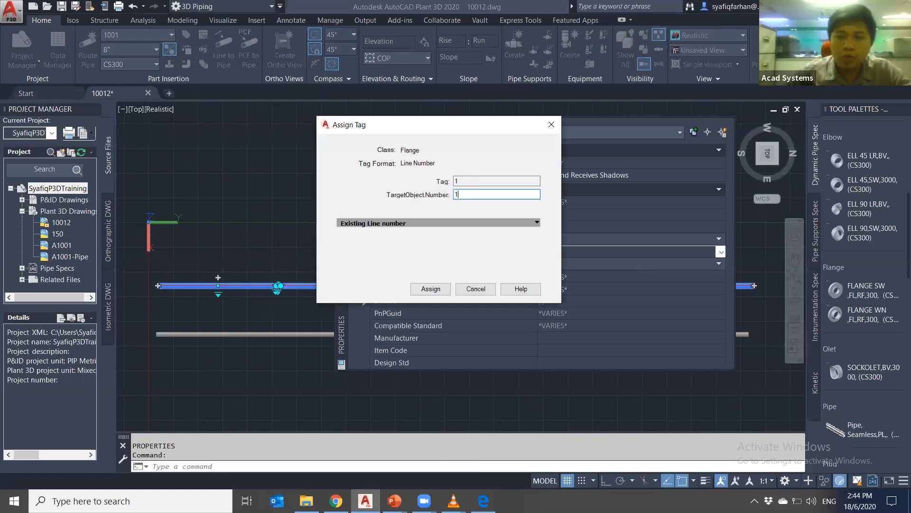
text(002)
click(428, 290)
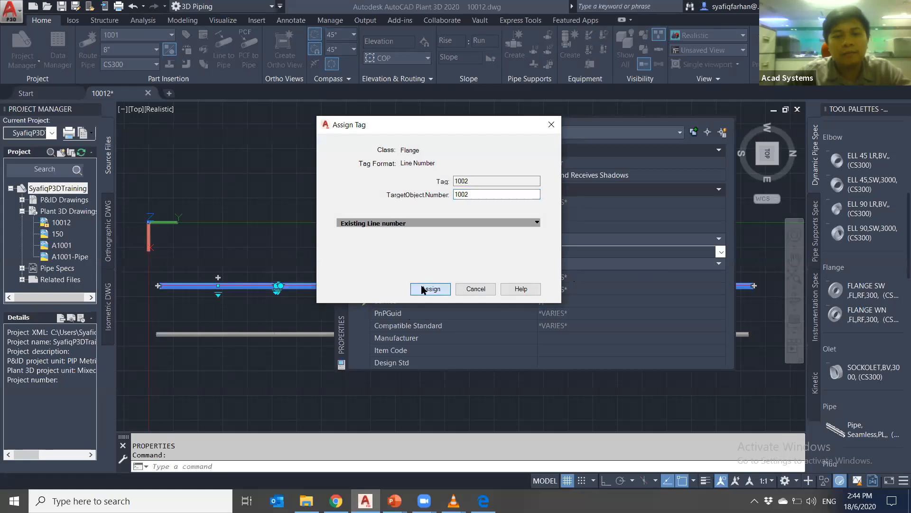
click(341, 122)
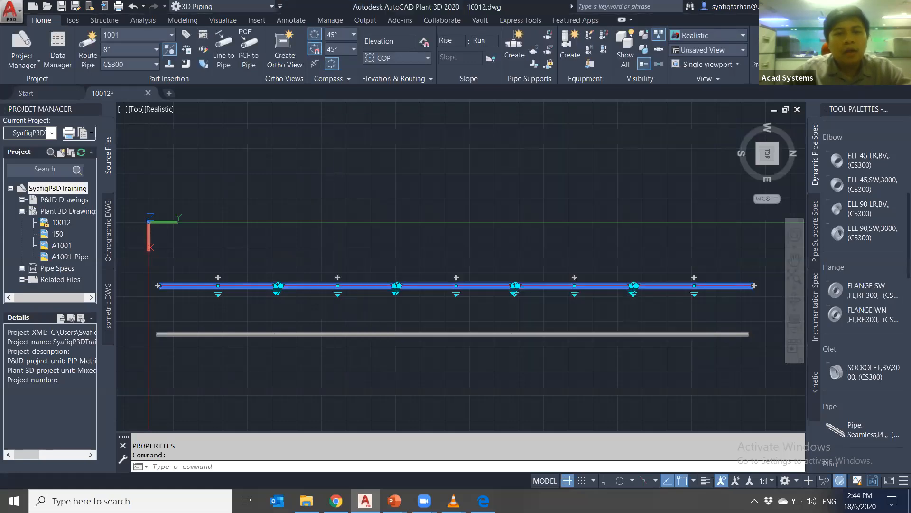
key(Escape)
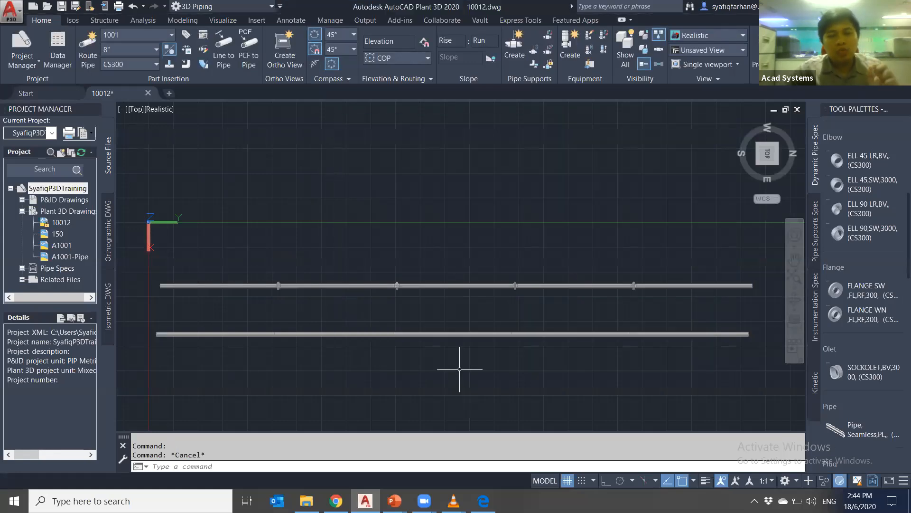
shift+middle_drag(478, 362, 688, 350)
click(767, 149)
click(790, 130)
scroll(623, 312, down, 3)
click(714, 352)
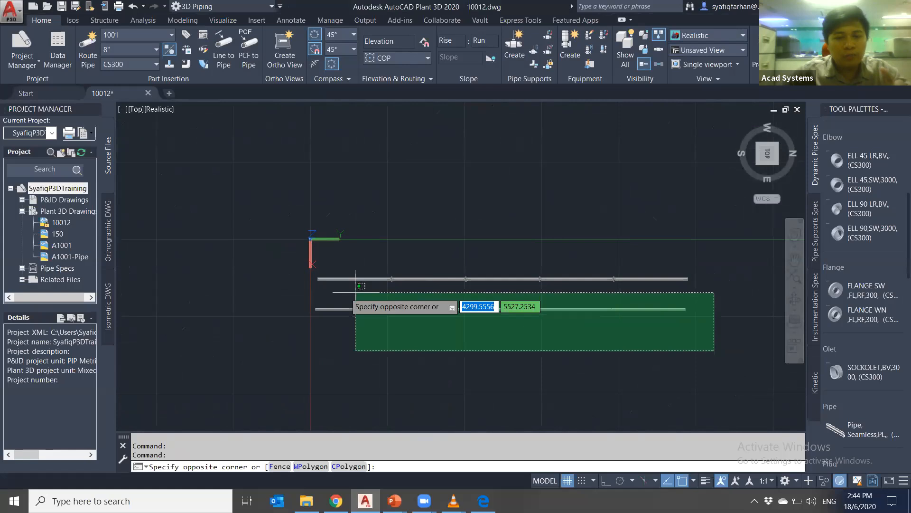
click(286, 292)
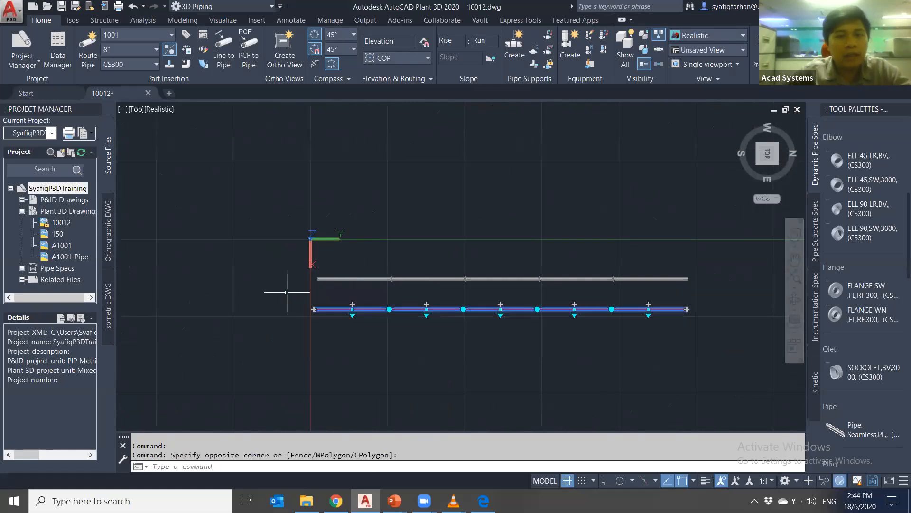
key(Escape)
Select the first segment of the field-welded pipe and extend the selection to its connected line number
scroll(361, 351, up, 4)
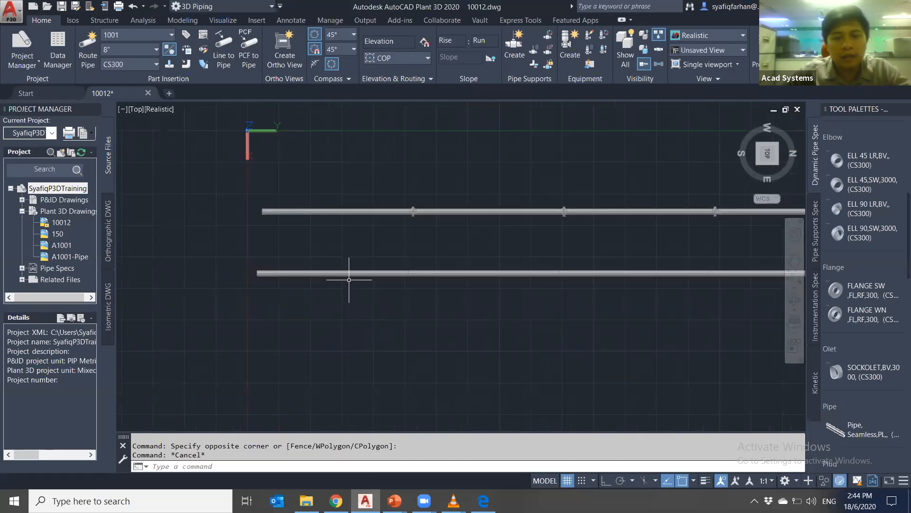
click(351, 273)
right_click(351, 274)
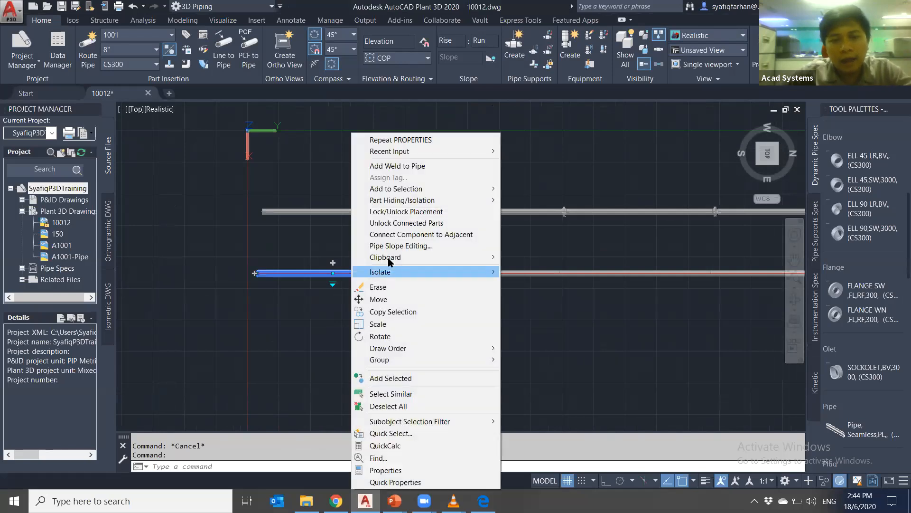
mouse_move(458, 190)
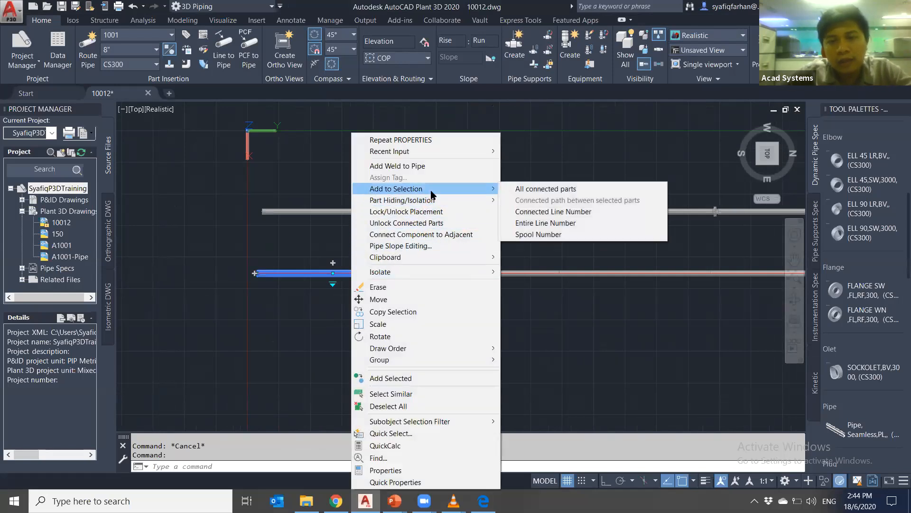
click(554, 211)
scroll(397, 367, down, 2)
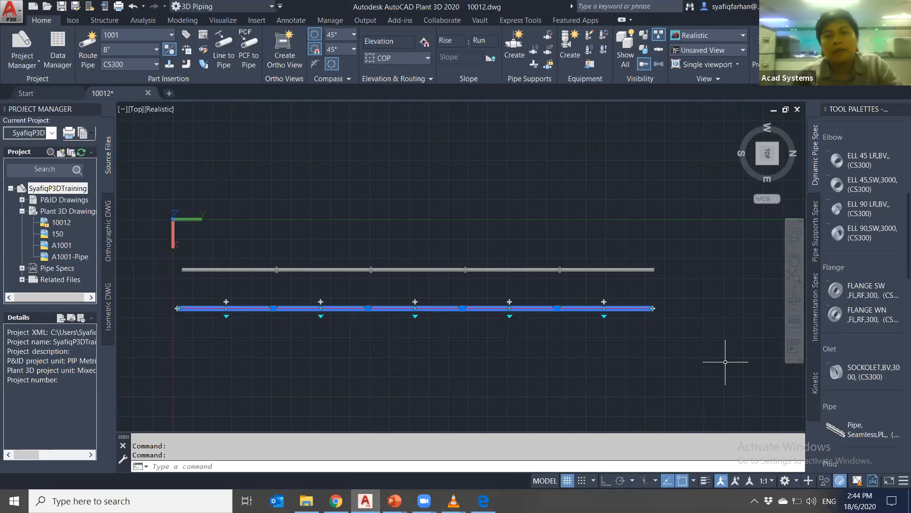
shift+middle_drag(590, 397, 448, 299)
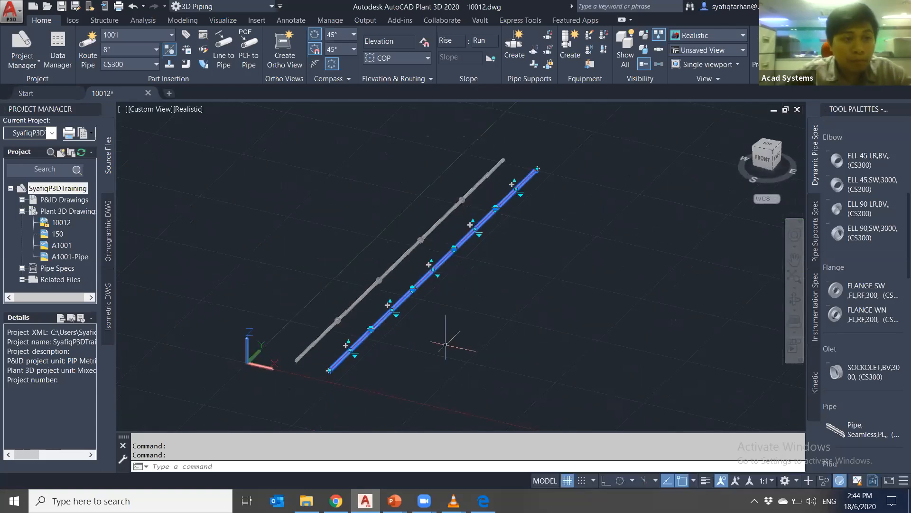
Create a production isometric of line number 1001 with the Final_A2 iso style
click(73, 21)
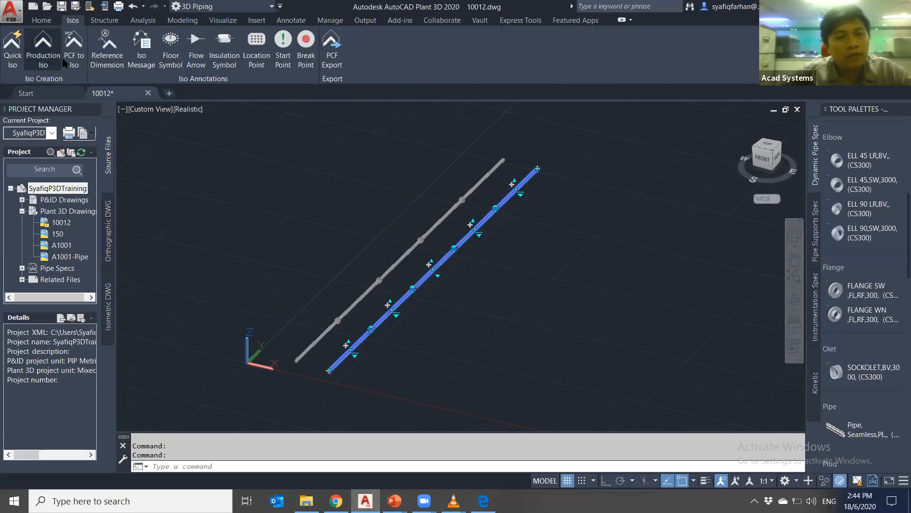
click(42, 47)
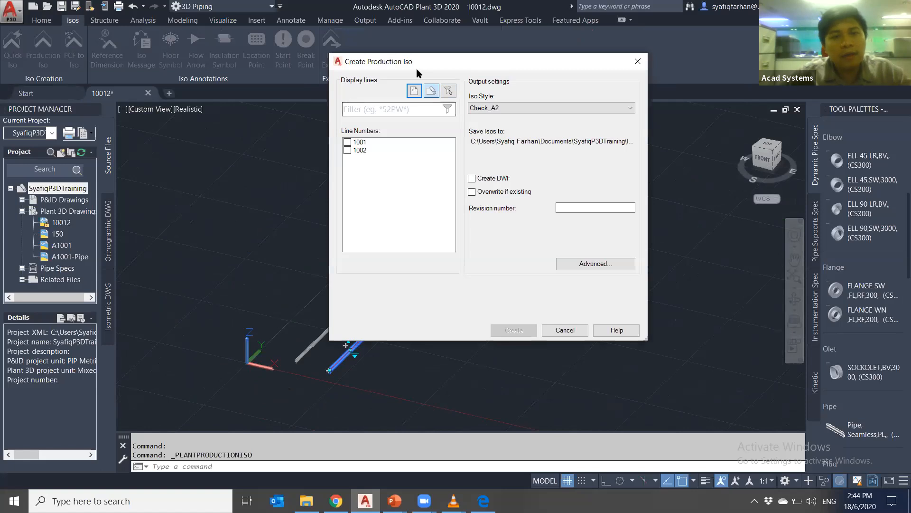
drag(364, 63, 54, 56)
click(37, 135)
click(218, 101)
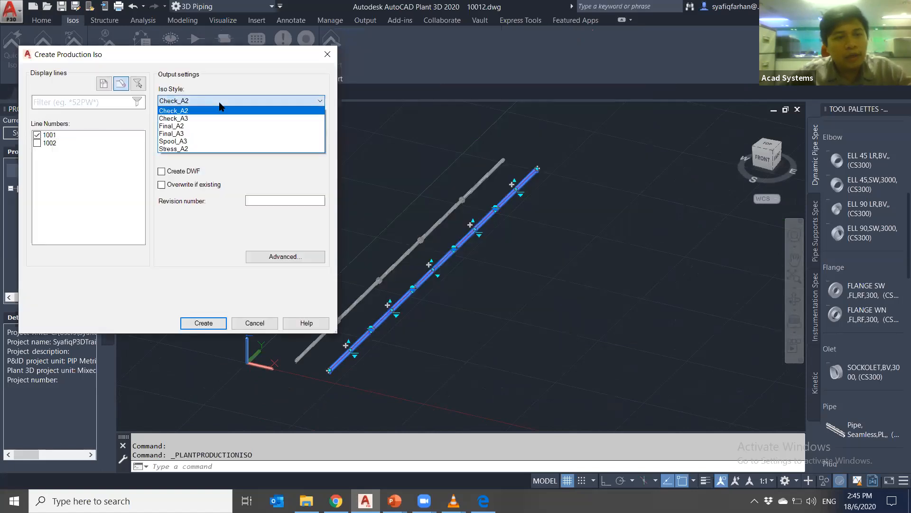
click(204, 126)
click(205, 323)
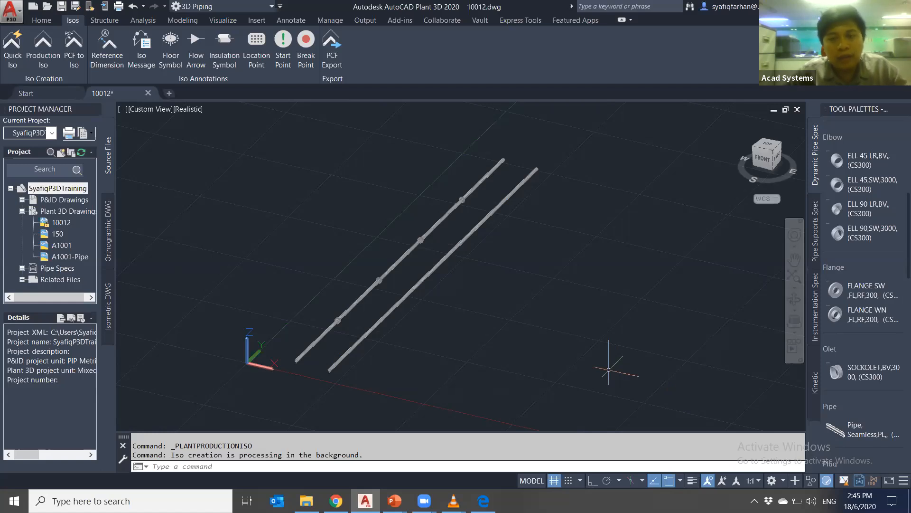
mouse_move(635, 261)
shift+middle_down()
mouse_move(617, 262)
mouse_move(641, 259)
shift+middle_up()
click(650, 183)
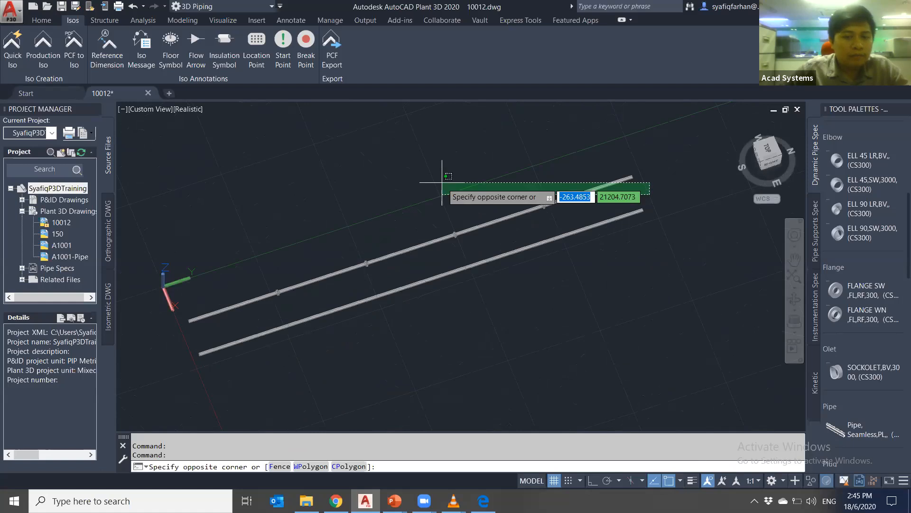
key(Escape)
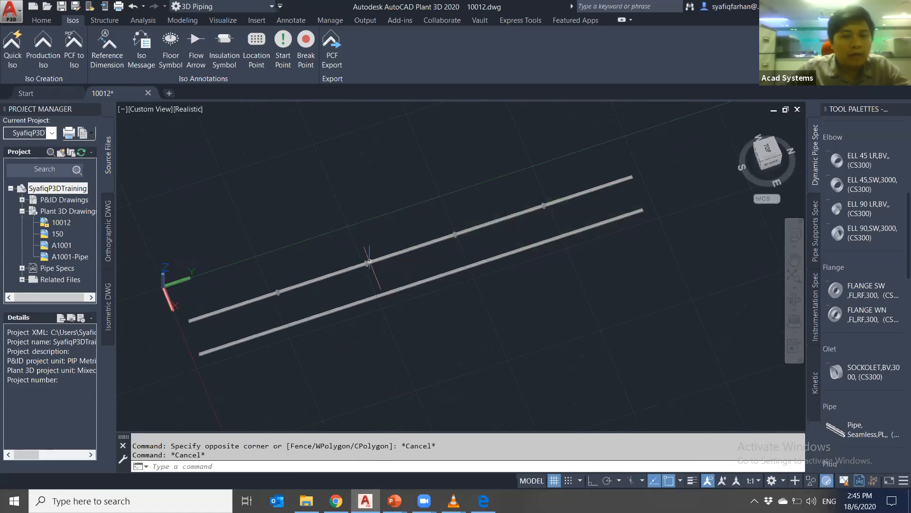
shift+middle_drag(309, 295, 424, 259)
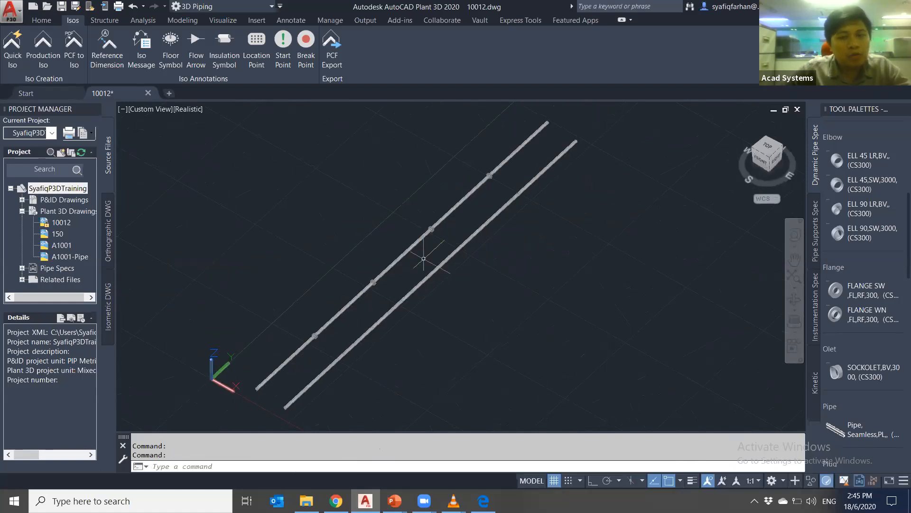
shift+middle_drag(483, 240, 489, 209)
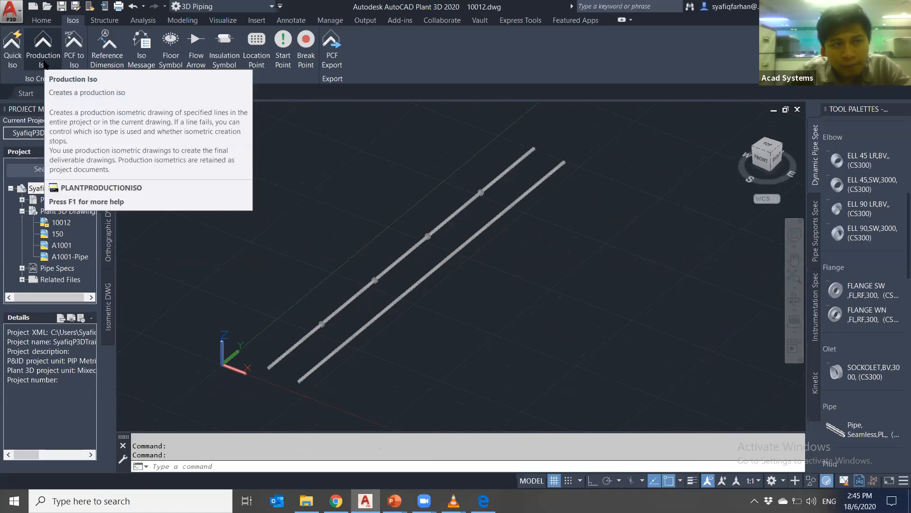
Create a quick isometric of the flanged pipe's first four segments and their joints with the Final_A2 iso style
click(766, 150)
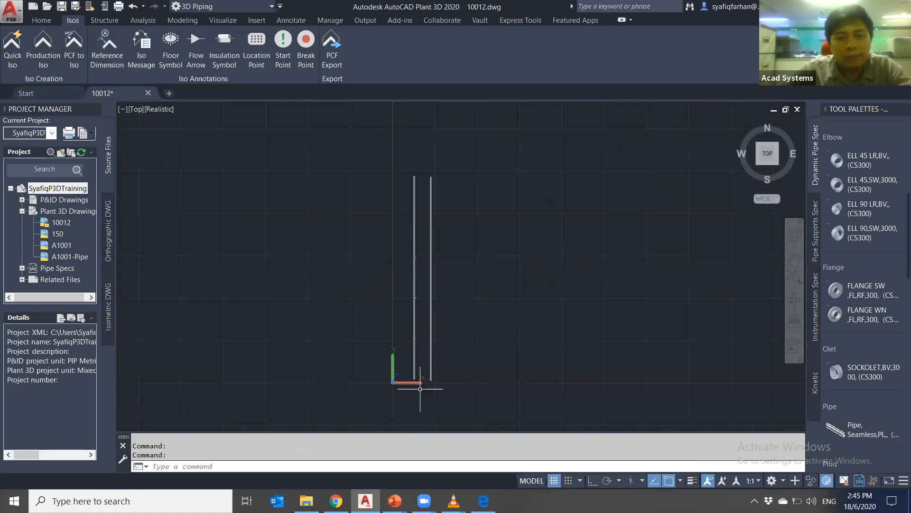
click(420, 394)
click(386, 197)
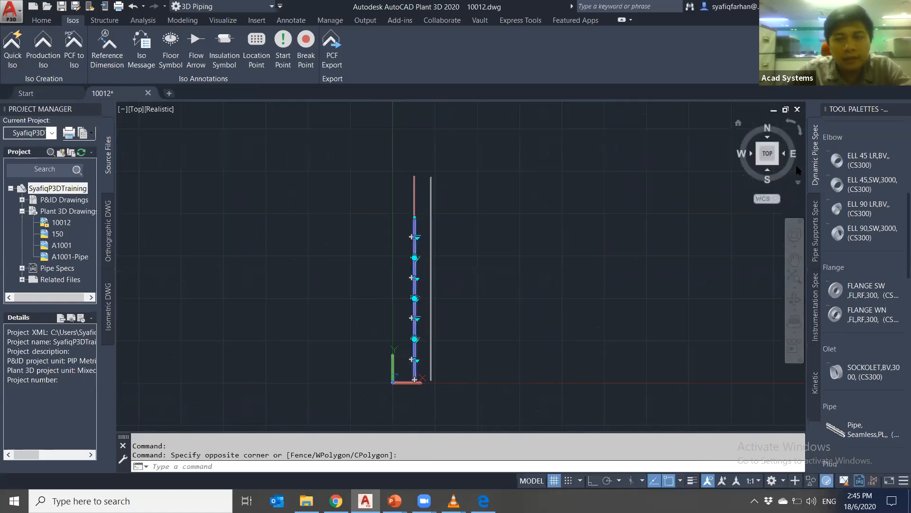
click(738, 123)
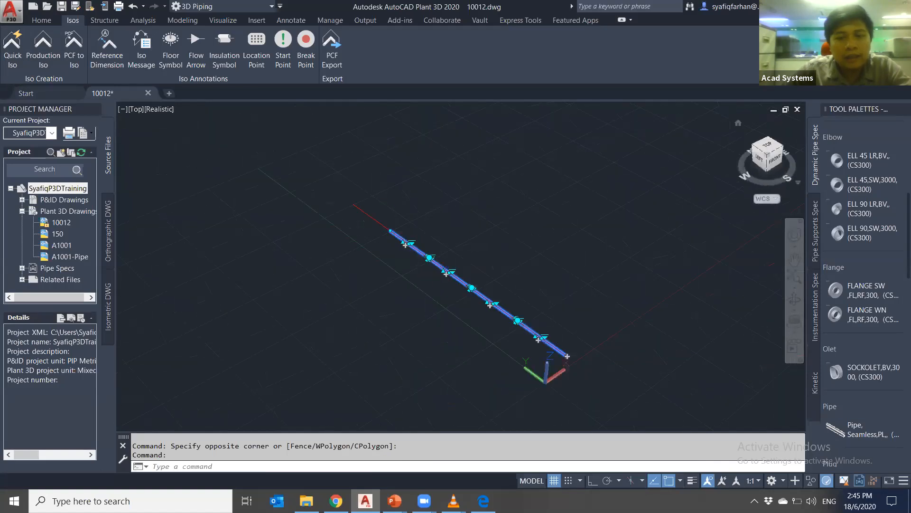
click(13, 52)
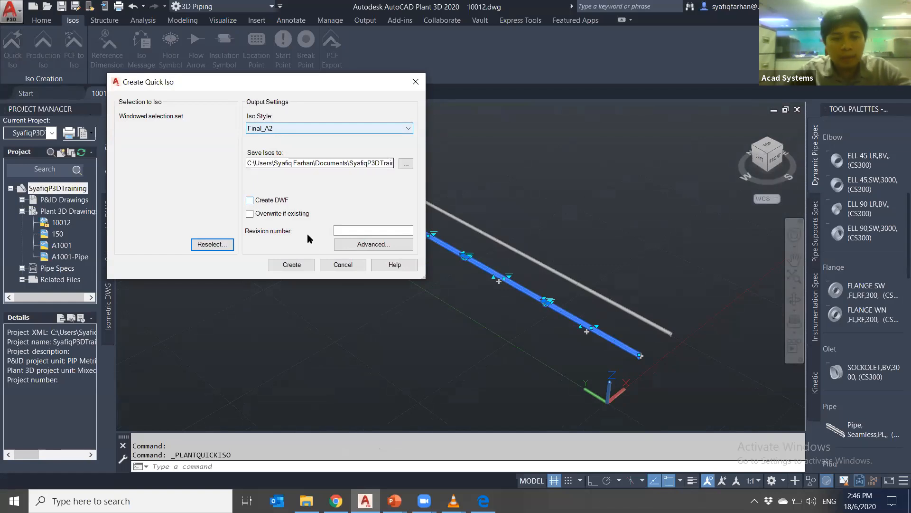
click(306, 265)
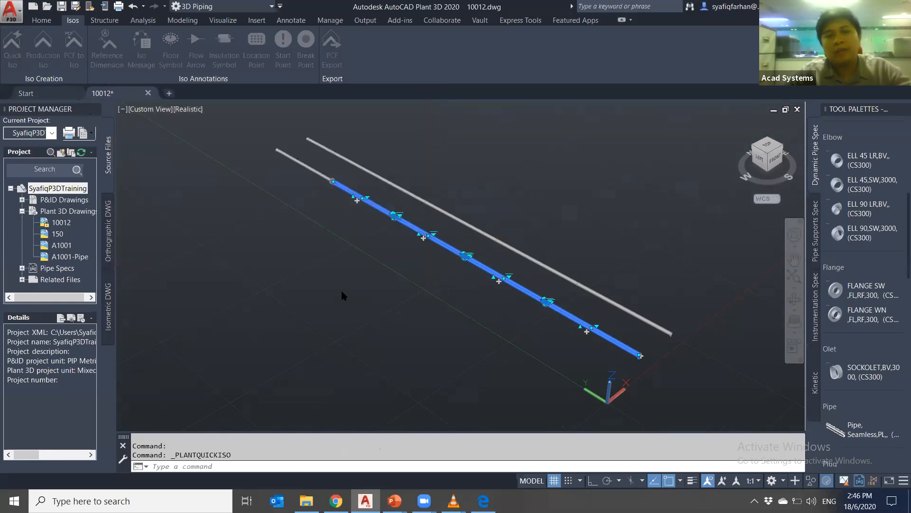
Clear the flanged pipe selection, check the isometric creation results and close them
key(Escape)
key(Escape)
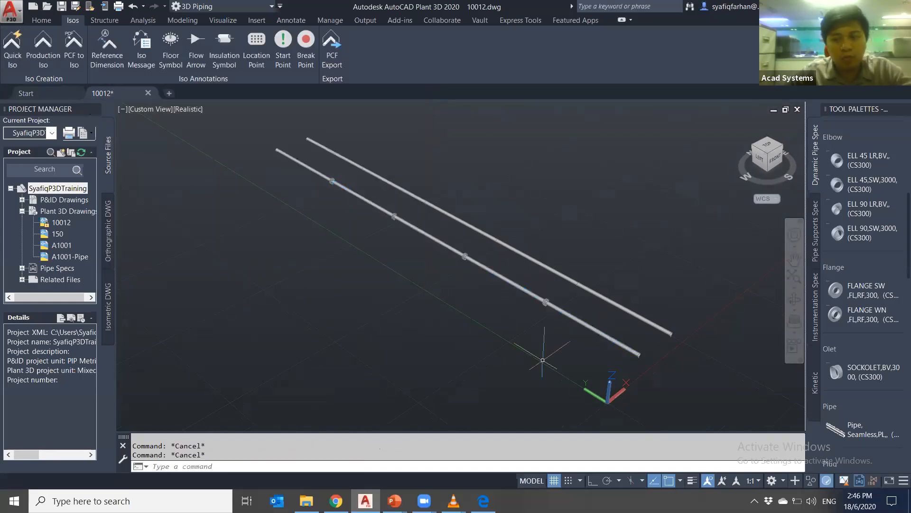
click(875, 481)
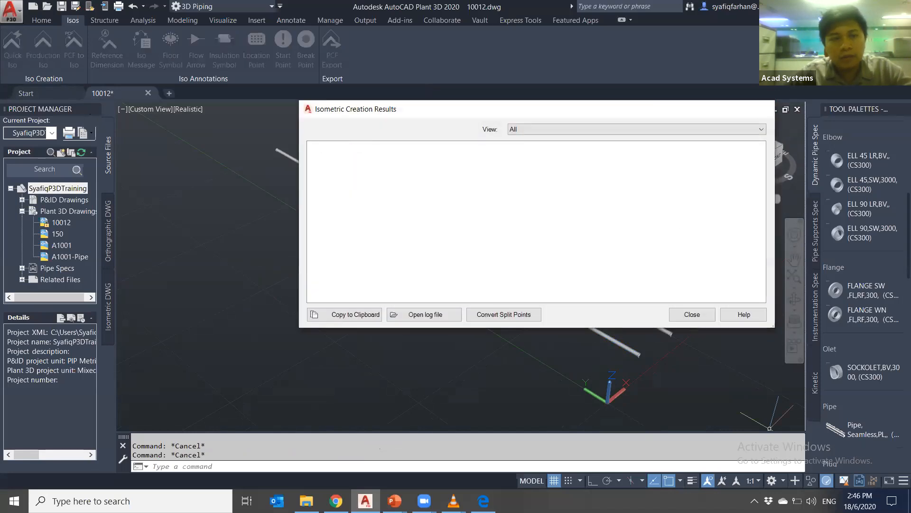
key(Escape)
shift+middle_drag(413, 346, 133, 318)
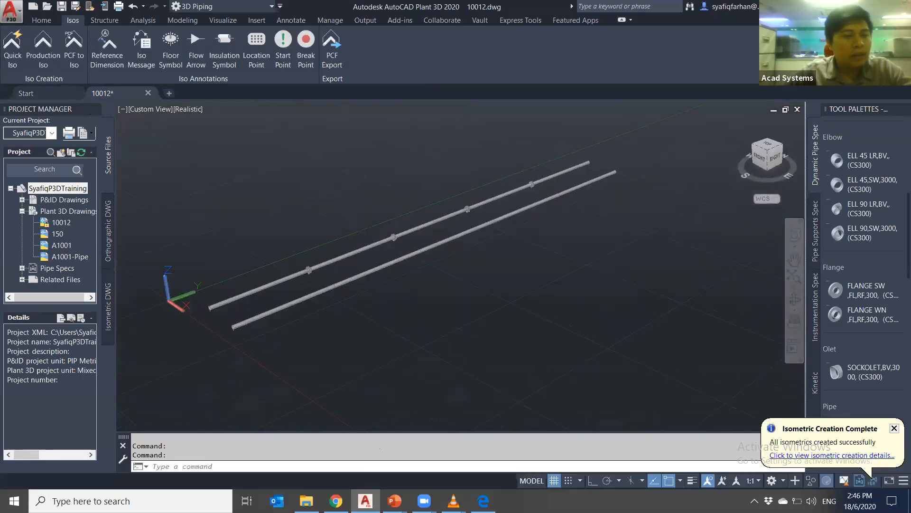
Look through the project's isometric drawings for line number 1001 under the Final_A2 and Final_A3 styles
click(108, 311)
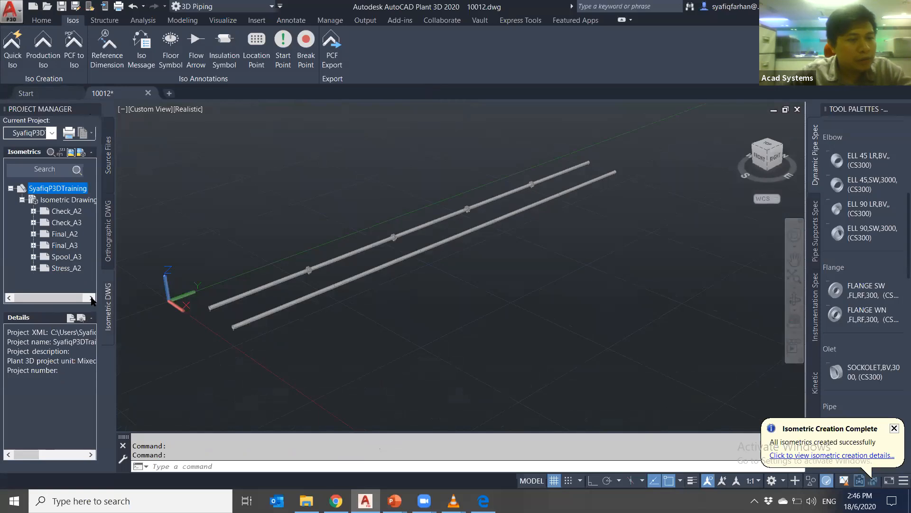
click(34, 245)
click(34, 233)
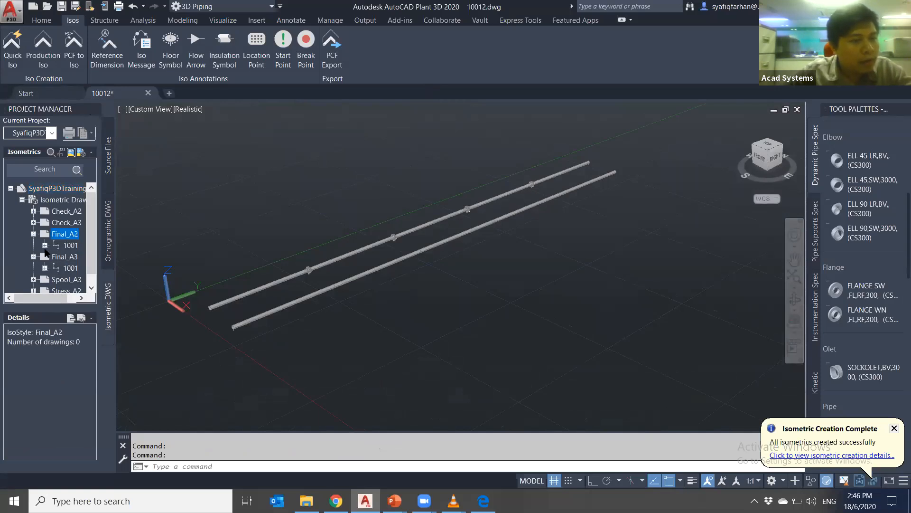
click(44, 246)
scroll(48, 264, down, 1)
click(44, 257)
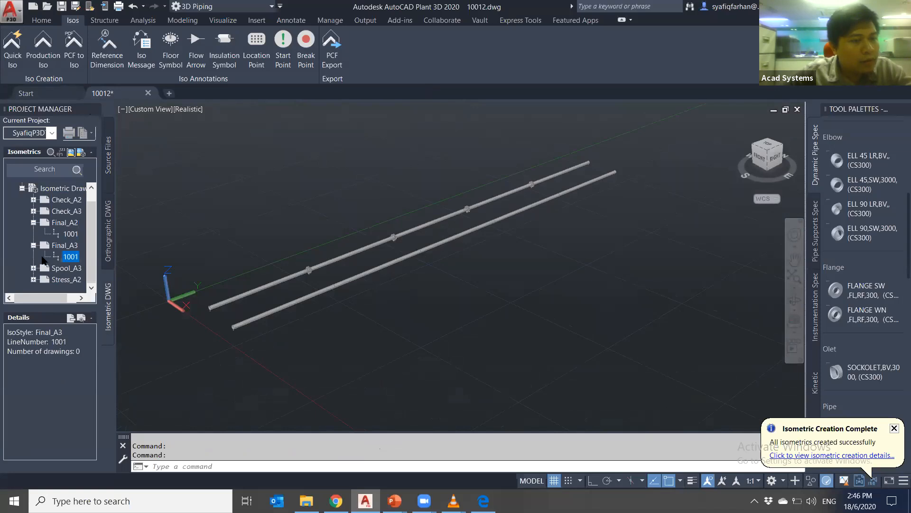
Open the flanged pipe's quick isometric drawing from the creation details and examine its cut piece list
click(804, 458)
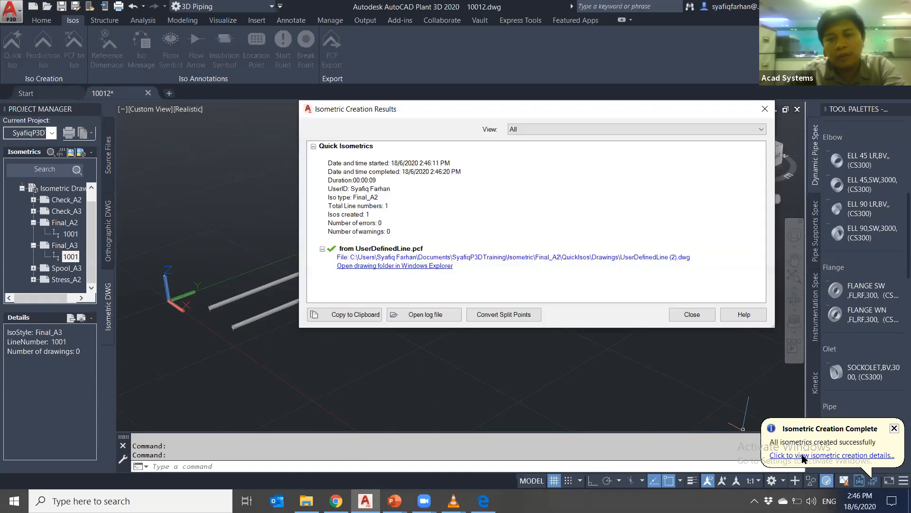
click(579, 261)
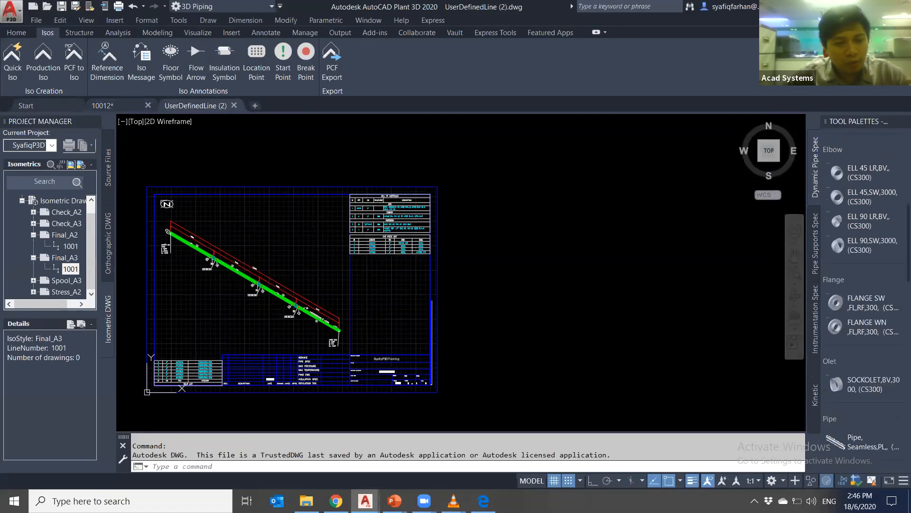
scroll(367, 339, up, 2)
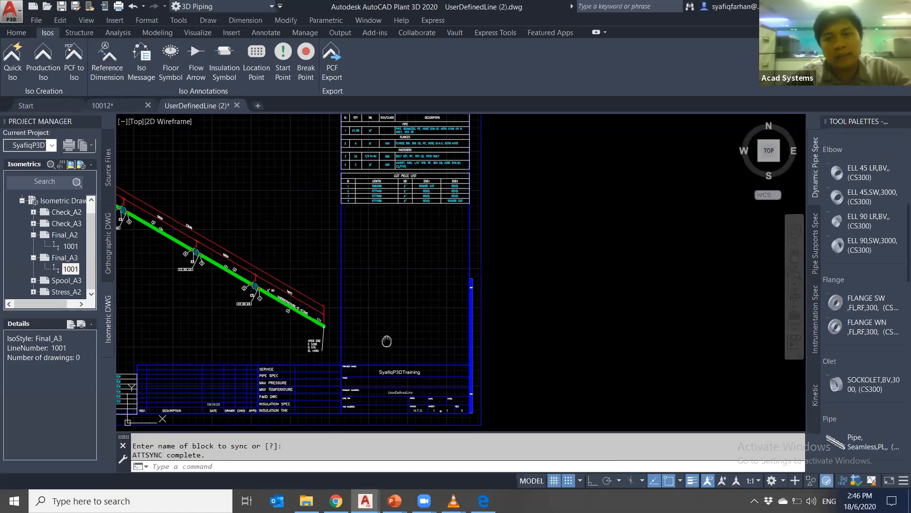
mouse_move(387, 341)
middle_down()
mouse_move(466, 362)
mouse_move(512, 362)
mouse_move(512, 420)
middle_up()
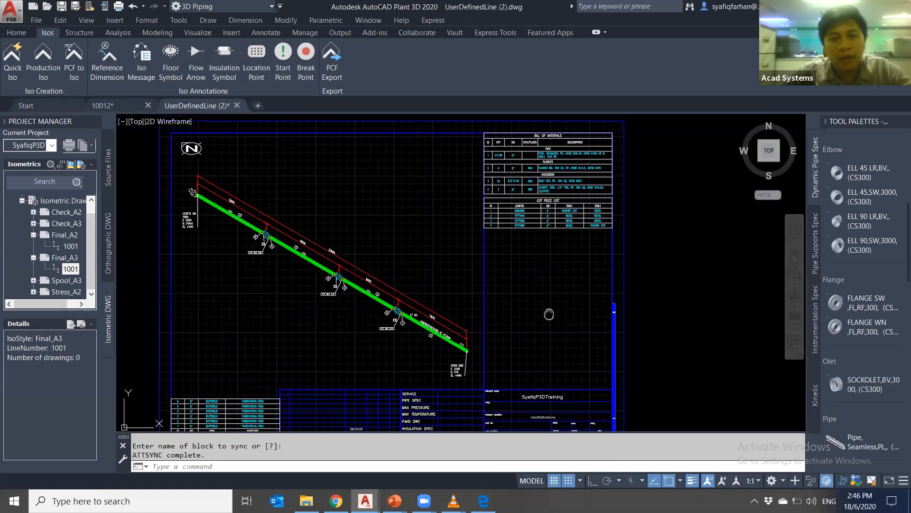
scroll(535, 305, up, 4)
middle_drag(535, 306, 576, 374)
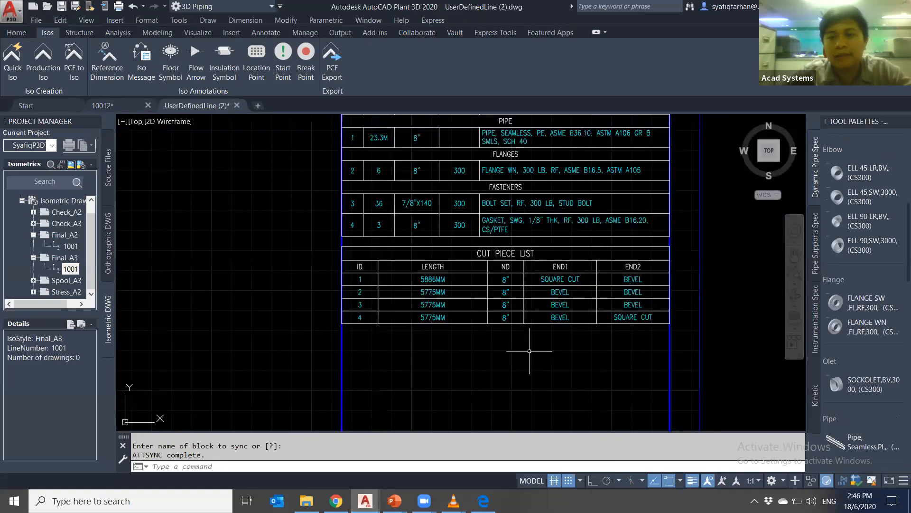
middle_drag(529, 351, 516, 379)
Examine the flange joints and segment dimensions along the pipe, together with the weld list
middle_drag(464, 252, 558, 207)
scroll(534, 257, down, 1)
mouse_move(412, 349)
middle_down()
mouse_move(400, 365)
mouse_move(432, 259)
middle_up()
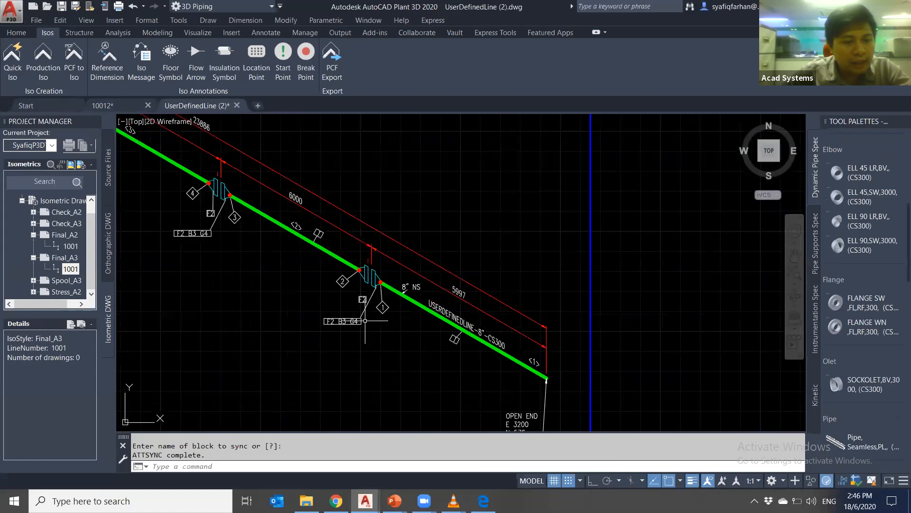
scroll(377, 304, down, 3)
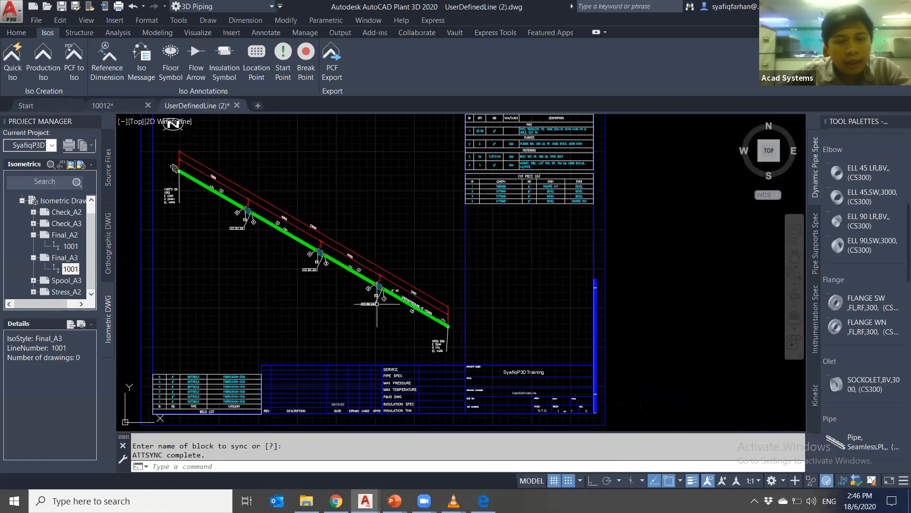
middle_drag(315, 331, 346, 305)
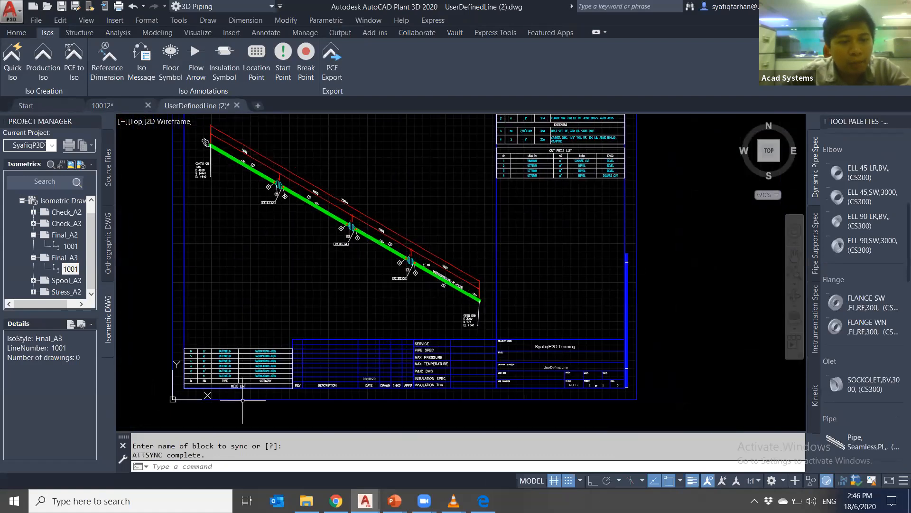
scroll(242, 400, up, 4)
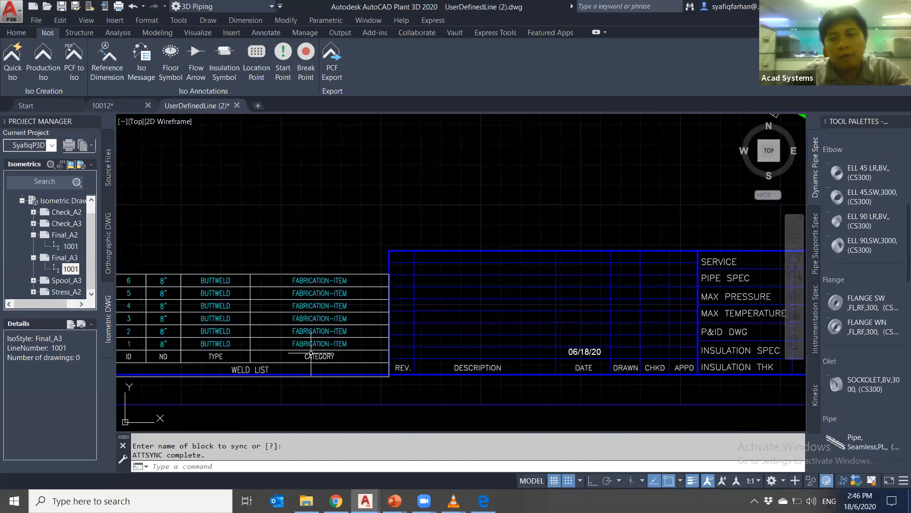
scroll(448, 333, down, 2)
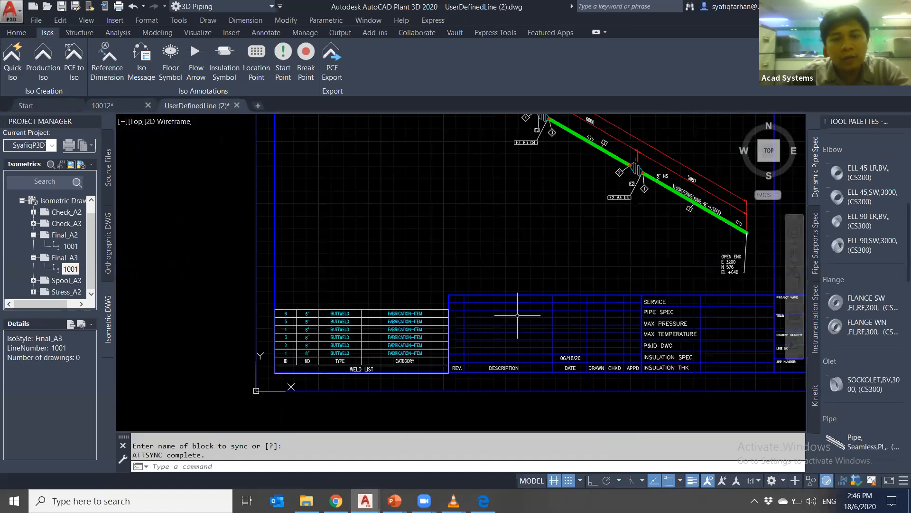
scroll(518, 315, up, 4)
middle_drag(399, 288, 412, 318)
middle_drag(208, 175, 389, 340)
scroll(348, 317, down, 2)
mouse_move(324, 326)
middle_down()
mouse_move(441, 358)
mouse_move(358, 321)
mouse_move(365, 326)
middle_up()
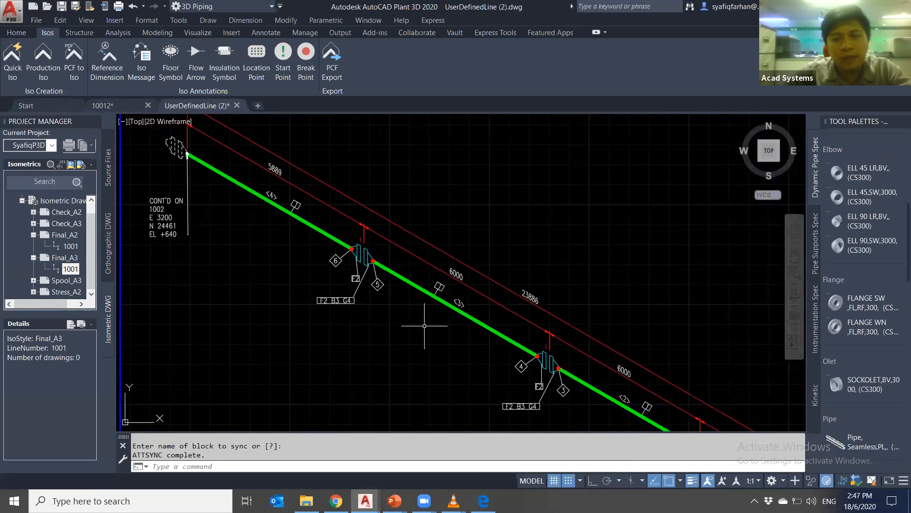
Review the cut piece lengths and end preparations, along with the bill of materials
scroll(423, 321, down, 2)
middle_drag(527, 344, 330, 331)
scroll(639, 309, up, 1)
middle_drag(639, 309, 533, 364)
scroll(540, 334, up, 1)
middle_drag(572, 307, 525, 343)
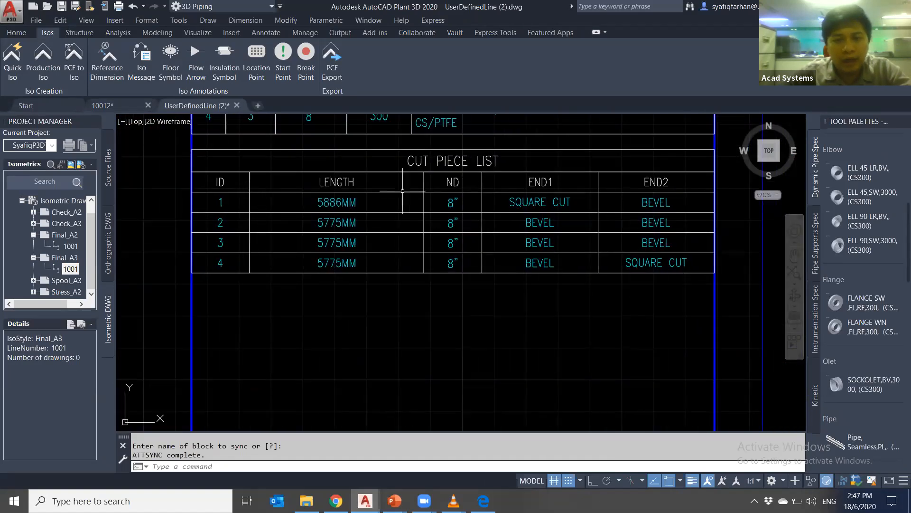
middle_drag(539, 309, 527, 332)
scroll(541, 276, down, 1)
middle_drag(541, 277, 526, 326)
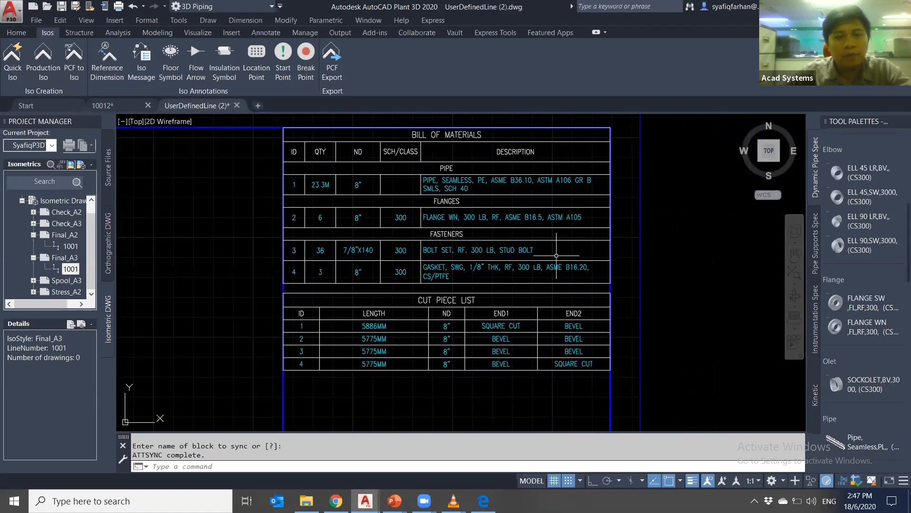
Close the flanged pipe's isometric drawing and check the details of line number 1001 under Final_A2 and Final_A3
middle_click(367, 296)
middle_click(366, 296)
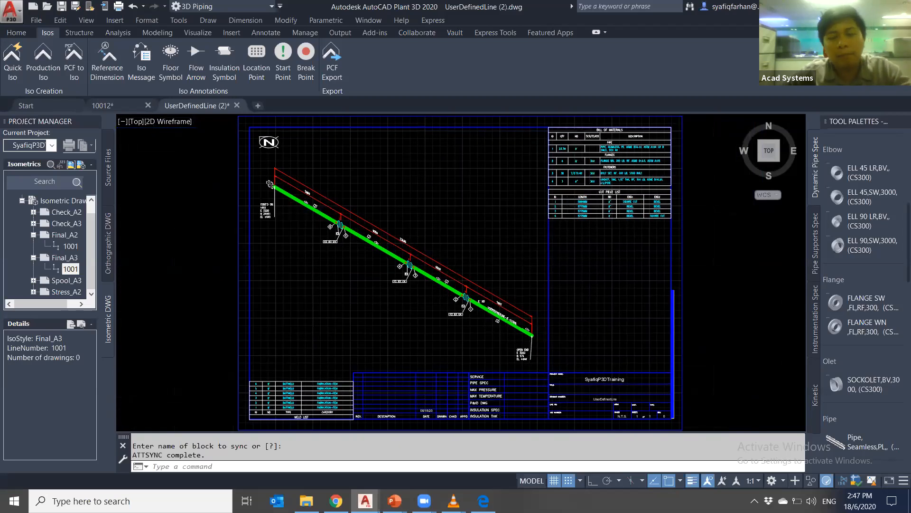
middle_click(326, 306)
middle_click(325, 306)
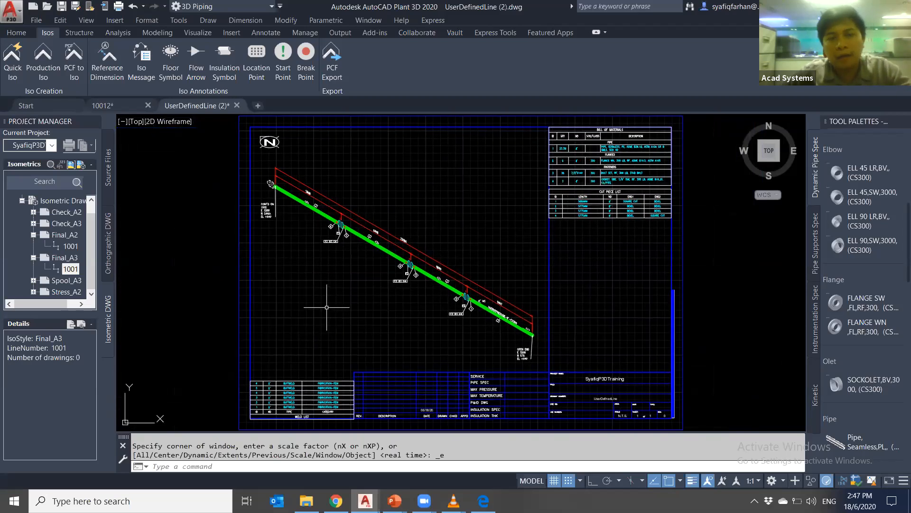
click(237, 105)
click(490, 282)
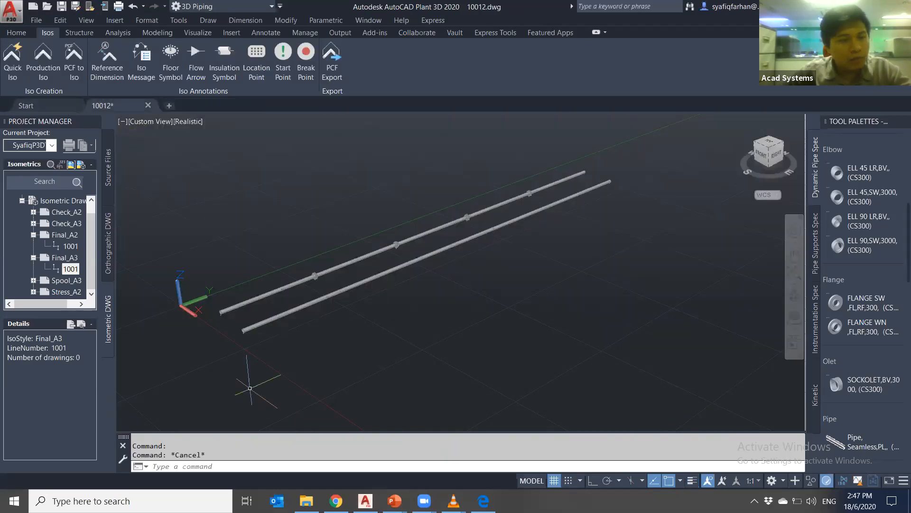
click(71, 247)
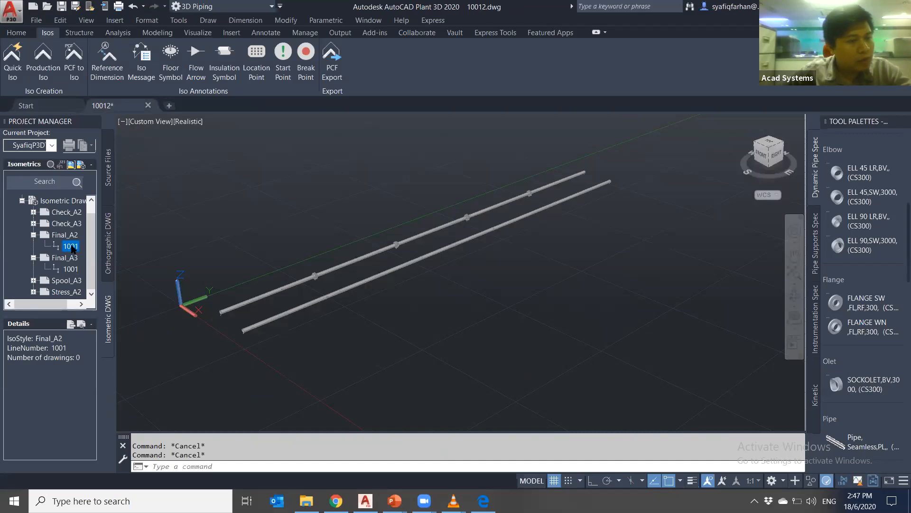
click(71, 269)
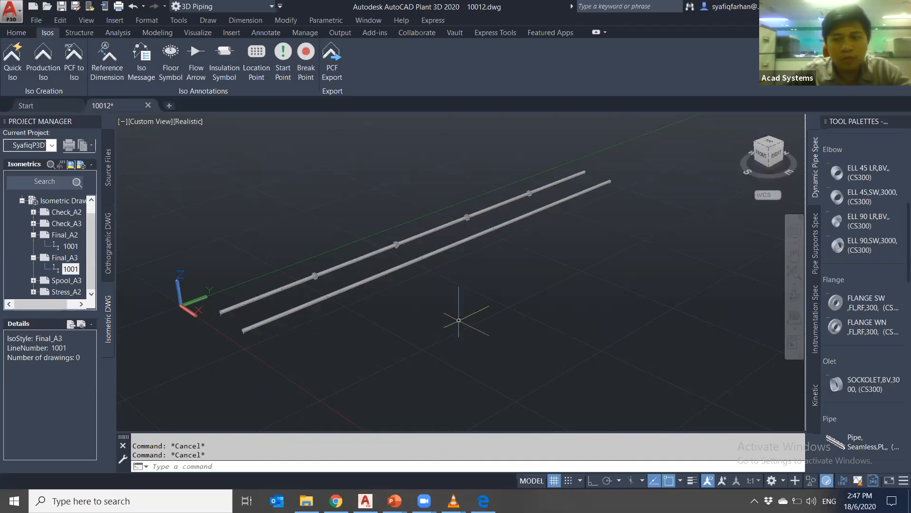
Create a quick isometric of the field-welded pipe's four far segments and their welds with the Final_A2 iso style
click(769, 145)
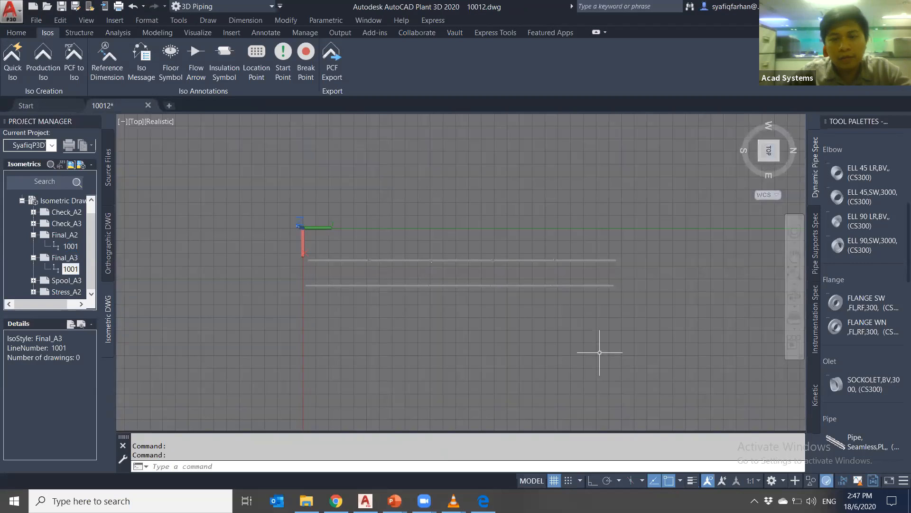
click(655, 315)
click(393, 274)
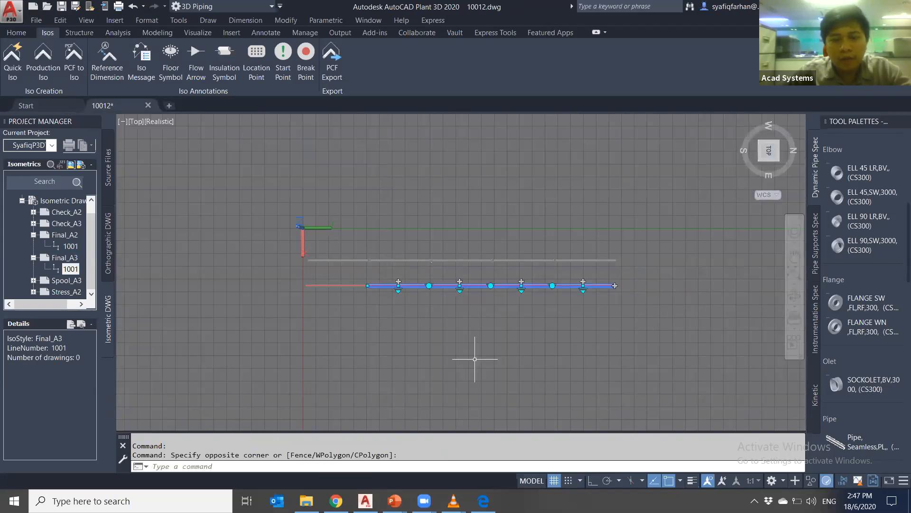
shift+middle_drag(509, 308, 493, 262)
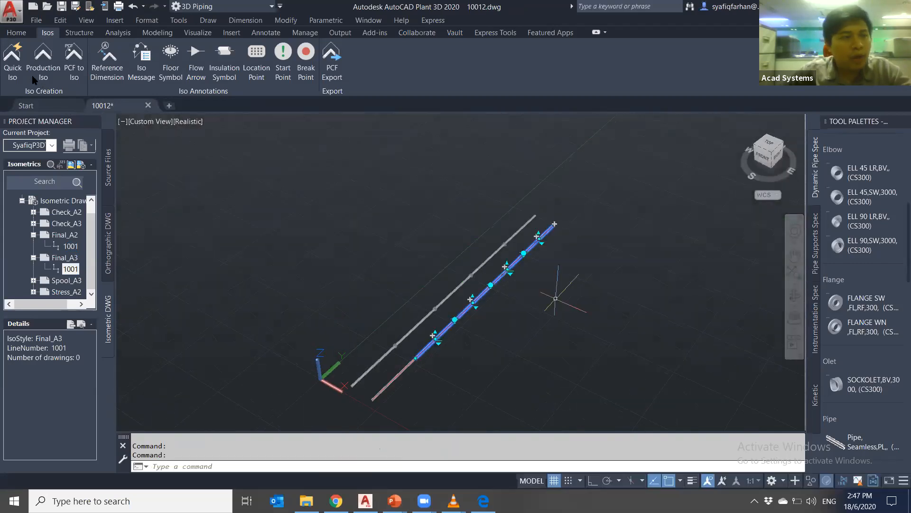
click(13, 61)
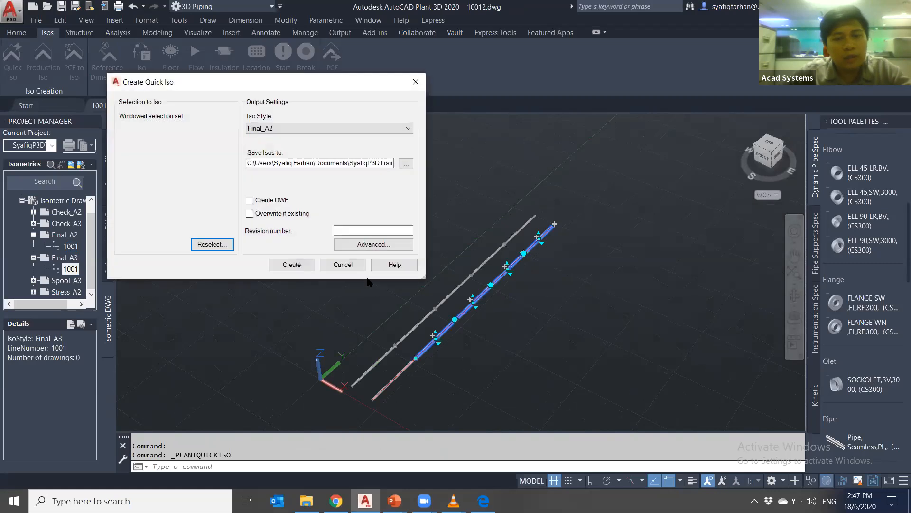
click(292, 264)
shift+middle_drag(590, 376, 527, 382)
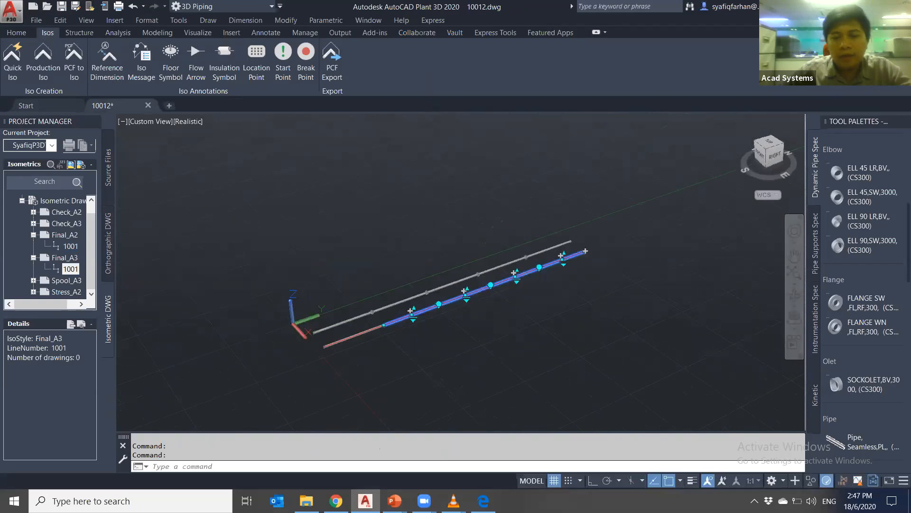
key(Escape)
key(Escape)
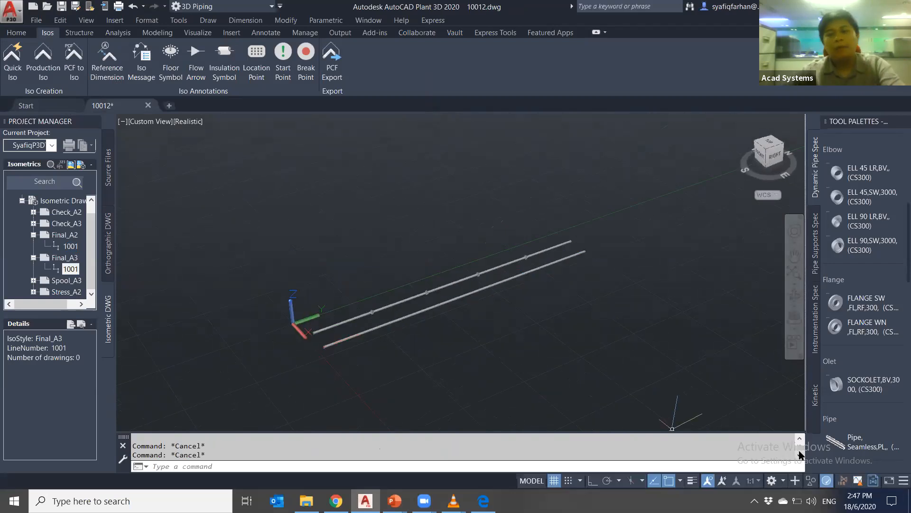
middle_drag(541, 409, 540, 380)
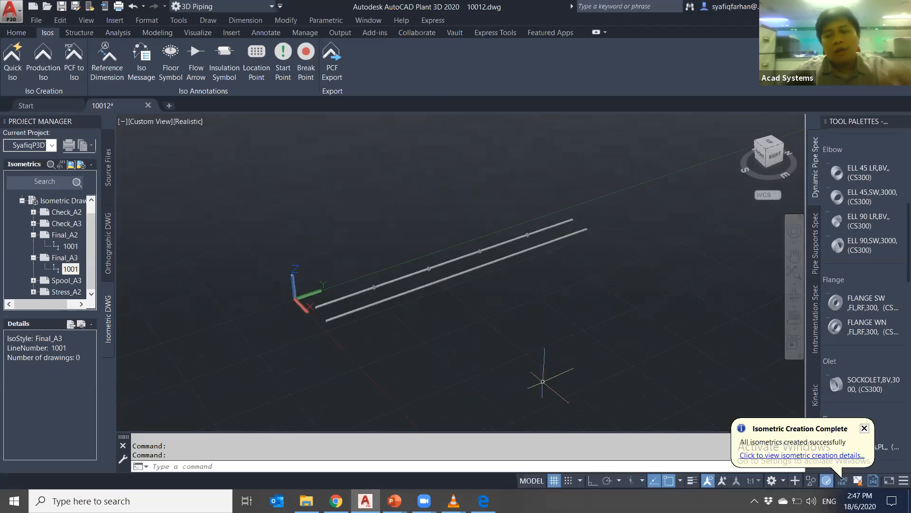
Examine the field welds and segment dimensions in the field-welded pipe's quick isometric drawing and close it
click(821, 457)
click(483, 262)
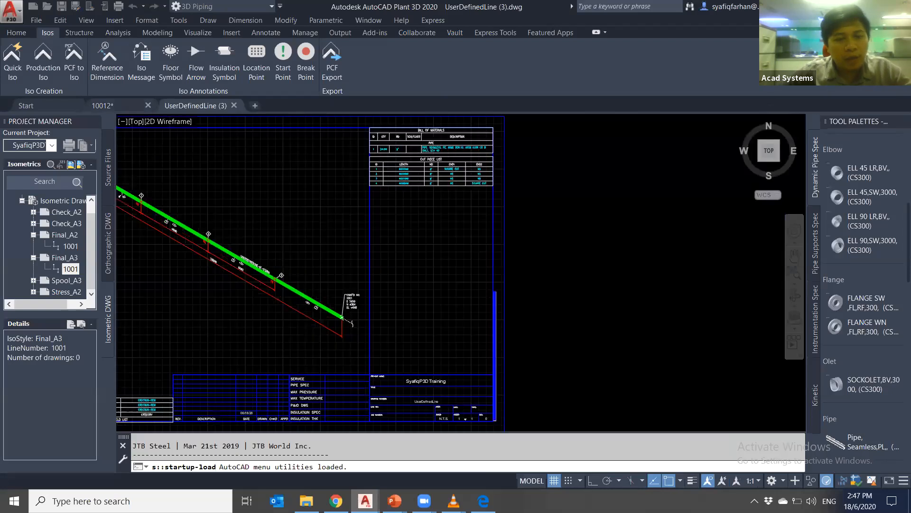
scroll(307, 285, up, 8)
scroll(313, 311, down, 5)
scroll(375, 327, up, 5)
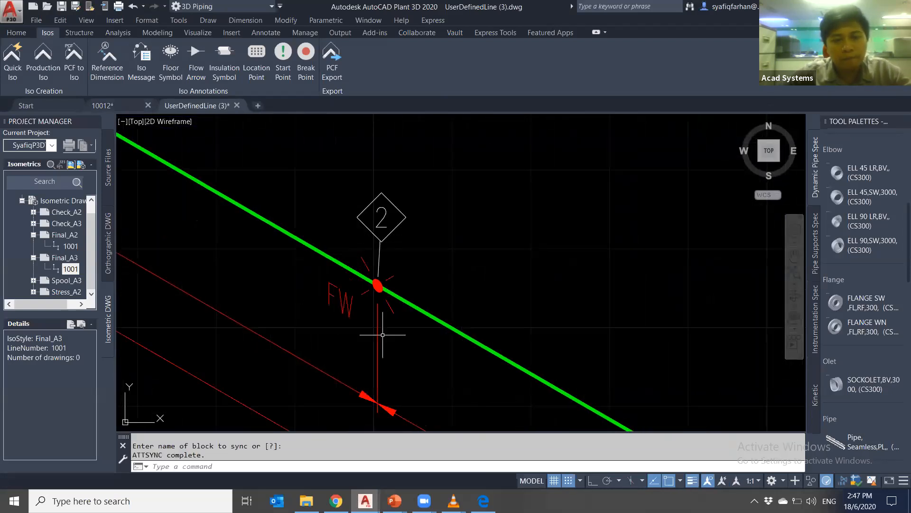
scroll(309, 301, down, 5)
scroll(367, 327, up, 2)
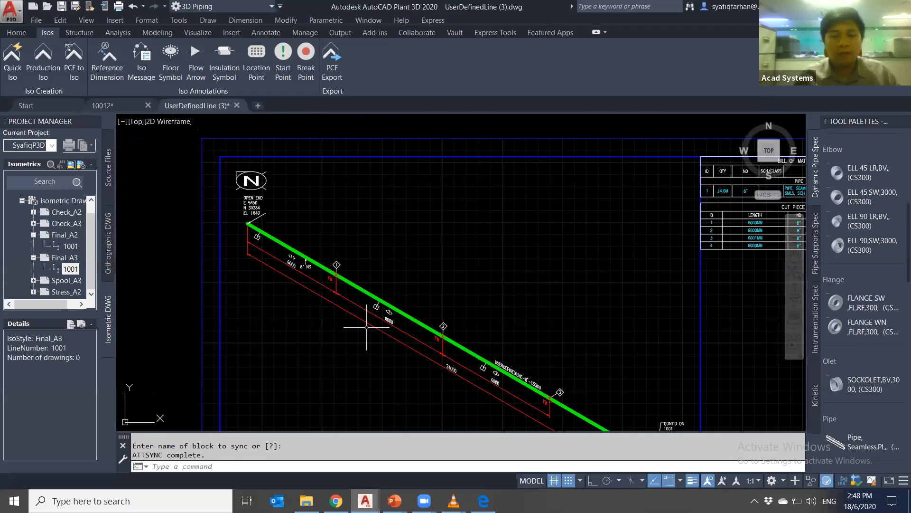
click(237, 105)
click(499, 281)
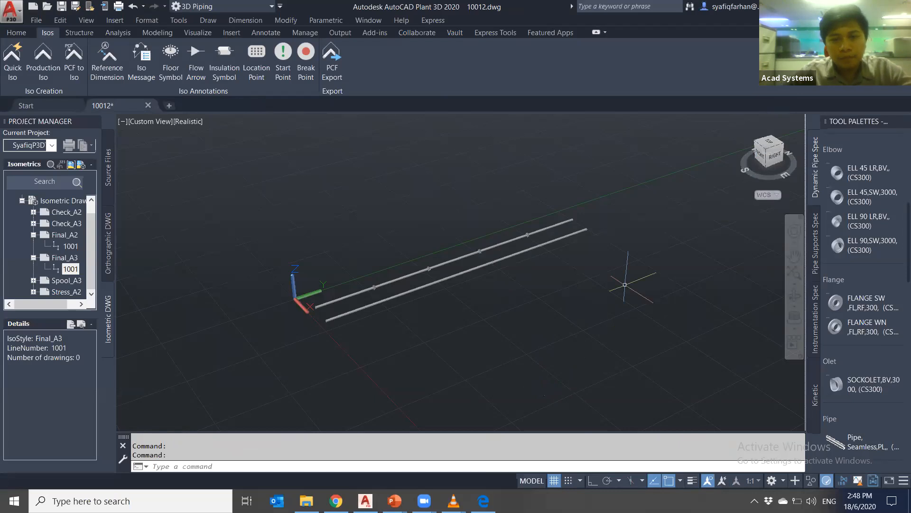
Create the new line number 1003 and leave the pipe routing without placing a pipe
middle_drag(570, 322, 548, 291)
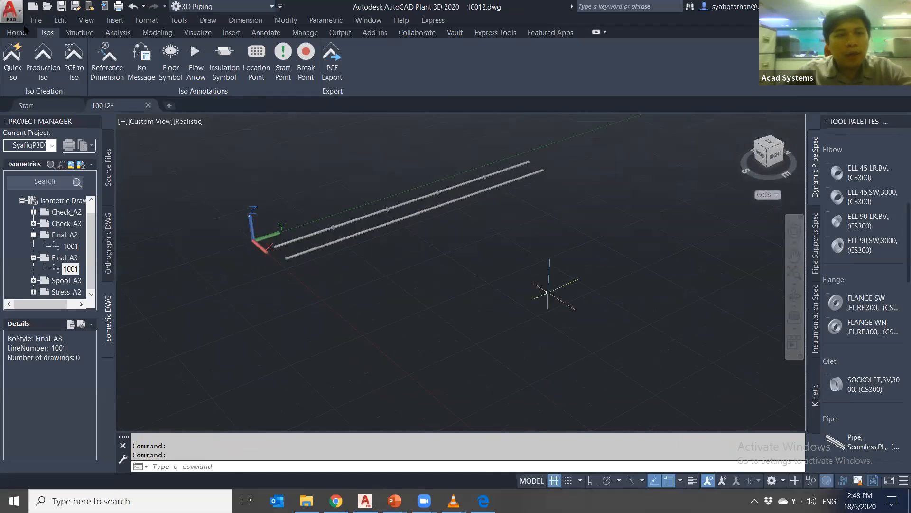
click(16, 33)
scroll(411, 295, down, 2)
scroll(417, 301, up, 5)
mouse_move(440, 311)
middle_down()
mouse_move(475, 259)
mouse_move(447, 297)
middle_up()
scroll(470, 266, down, 2)
scroll(468, 268, up, 2)
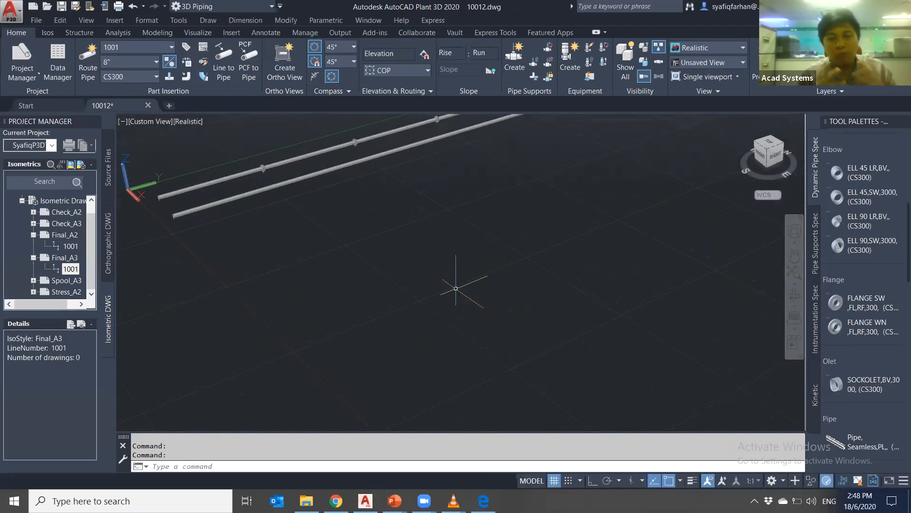
scroll(458, 302, down, 1)
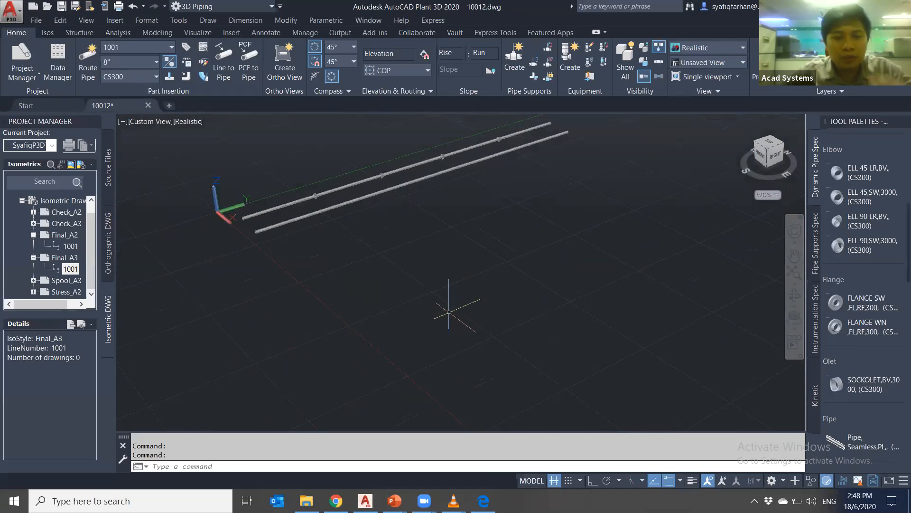
middle_drag(444, 309, 435, 315)
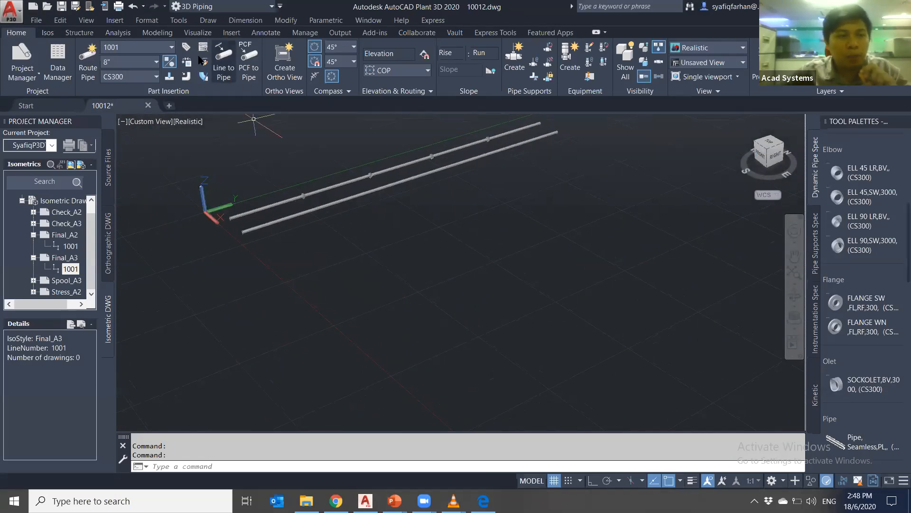
click(171, 47)
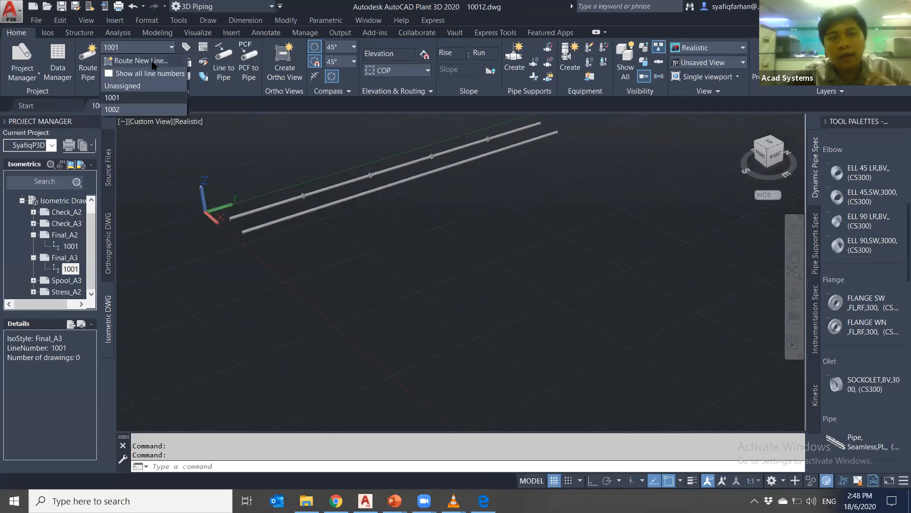
click(152, 60)
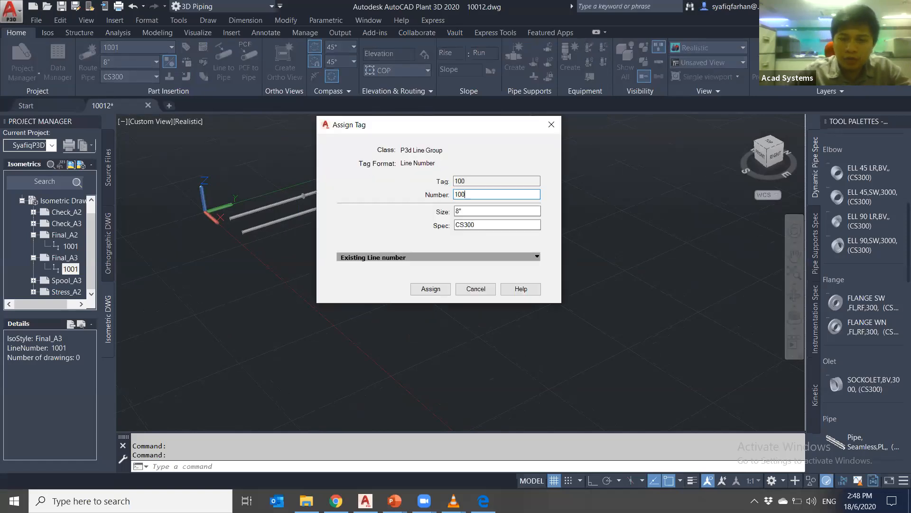
click(430, 289)
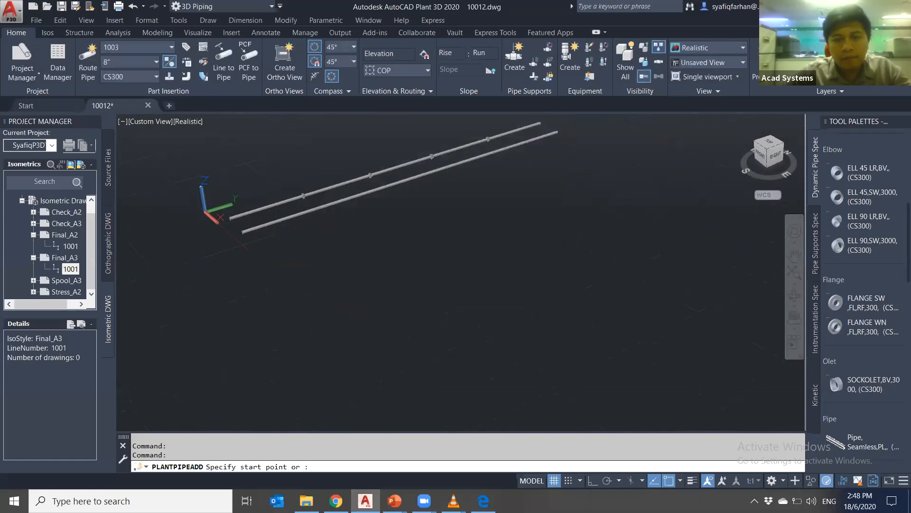
key(Escape)
key(Escape)
Show the model from the top with the 2D Wireframe visual style
shift+middle_drag(464, 321, 420, 323)
click(769, 142)
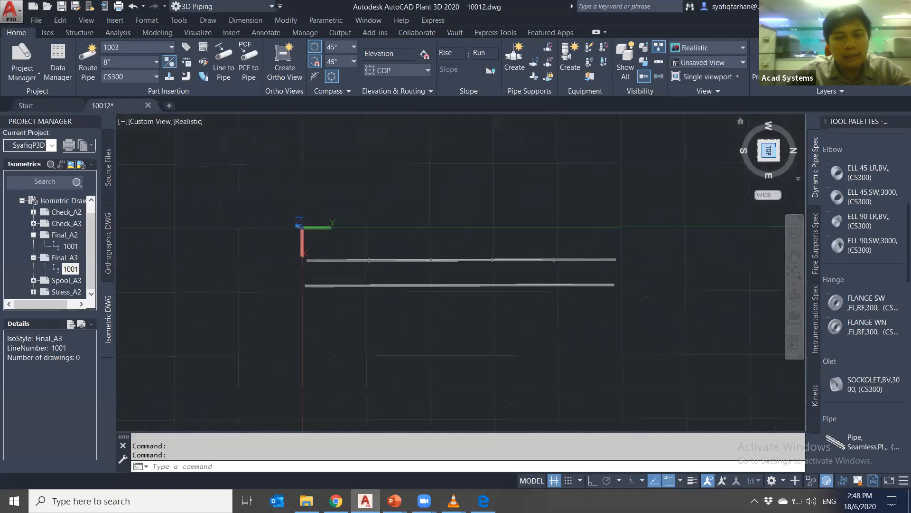
click(152, 122)
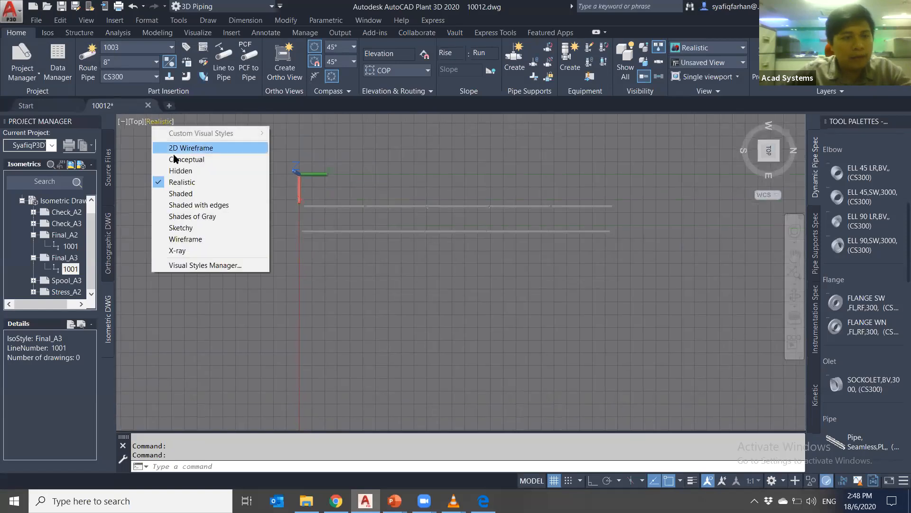
click(190, 149)
scroll(452, 340, up, 2)
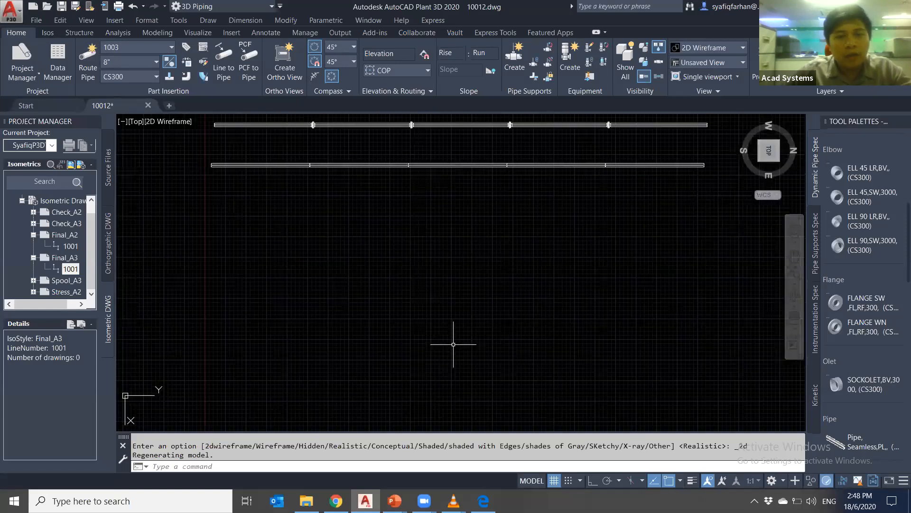
Try to draw a rectangle with the relative corner 9000,3000 in the empty area beside the two pipes
mouse_move(453, 344)
middle_down()
mouse_move(474, 278)
mouse_move(448, 280)
middle_up()
scroll(474, 277, down, 2)
scroll(425, 283, up, 1)
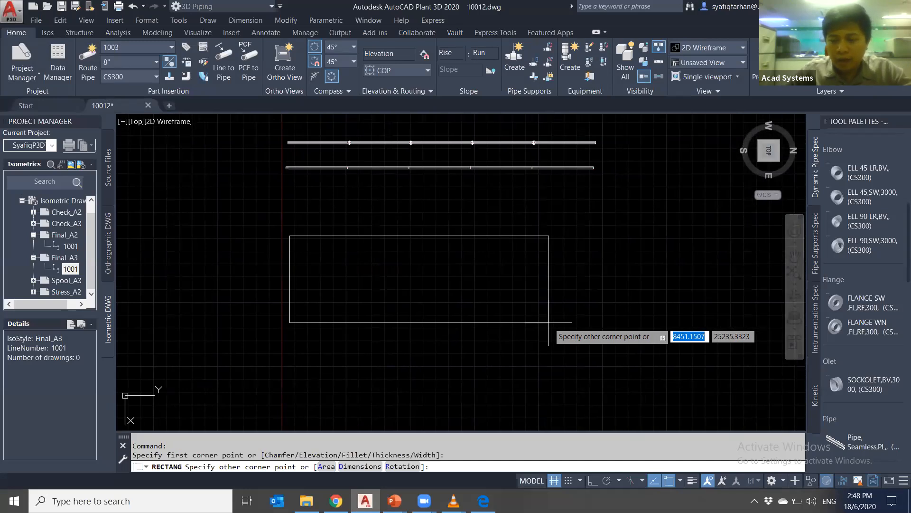
text(90)
key(Tab)
text(3000)
key(Return)
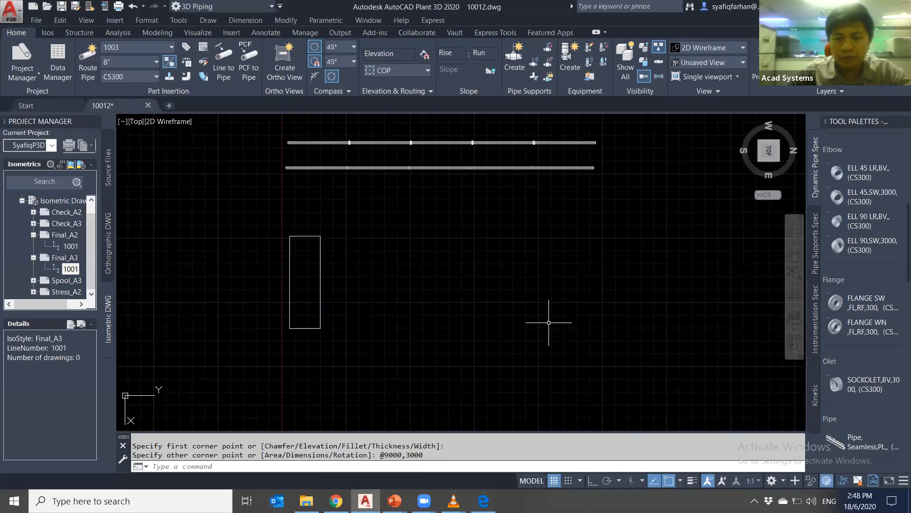
key(ctrl+z)
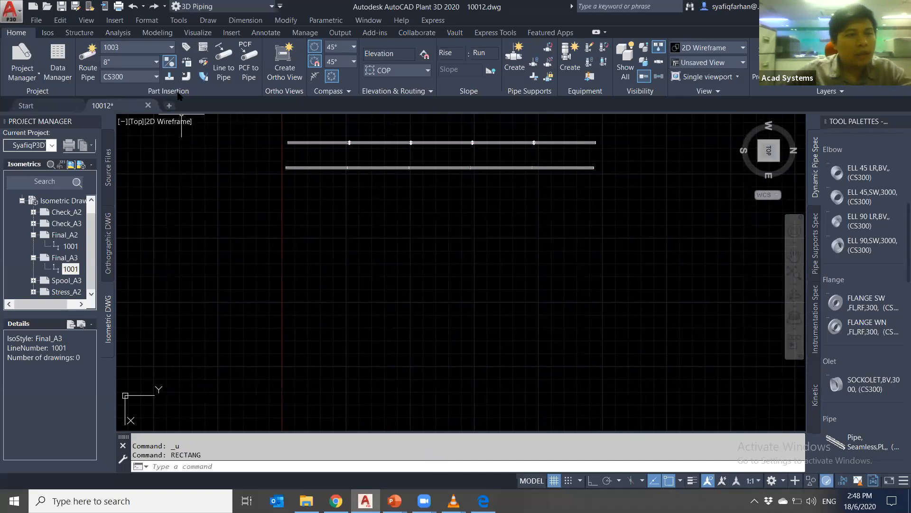
click(88, 58)
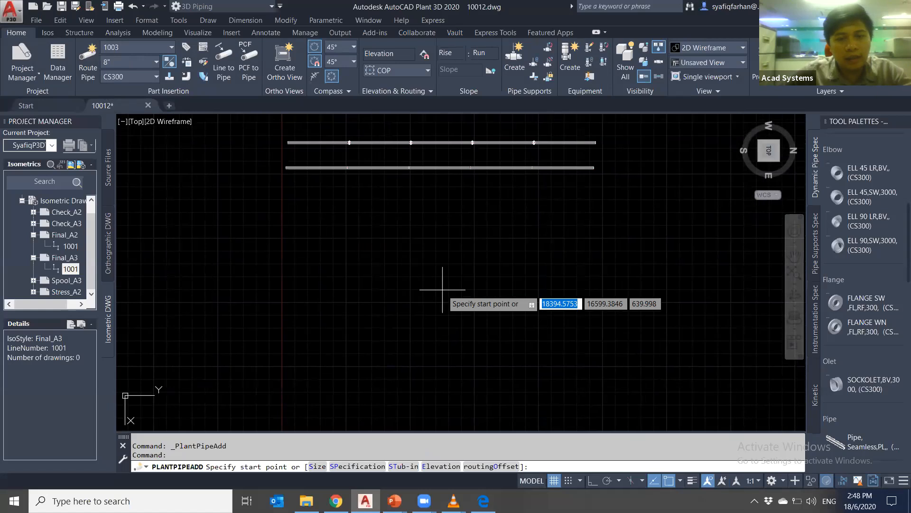
click(366, 264)
shift+middle_drag(418, 259, 423, 251)
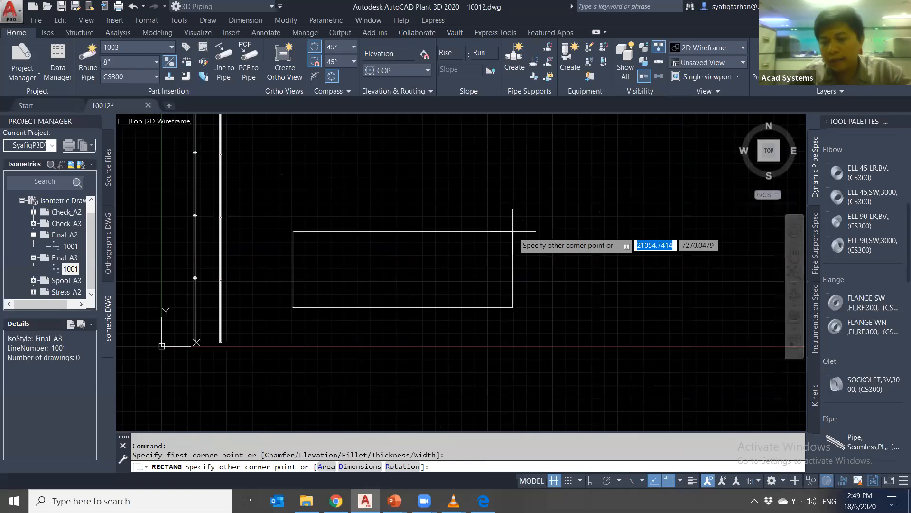
Draw a rectangle 9000 long in X and 3000 wide in Y, east of the two existing pipes
text(900)
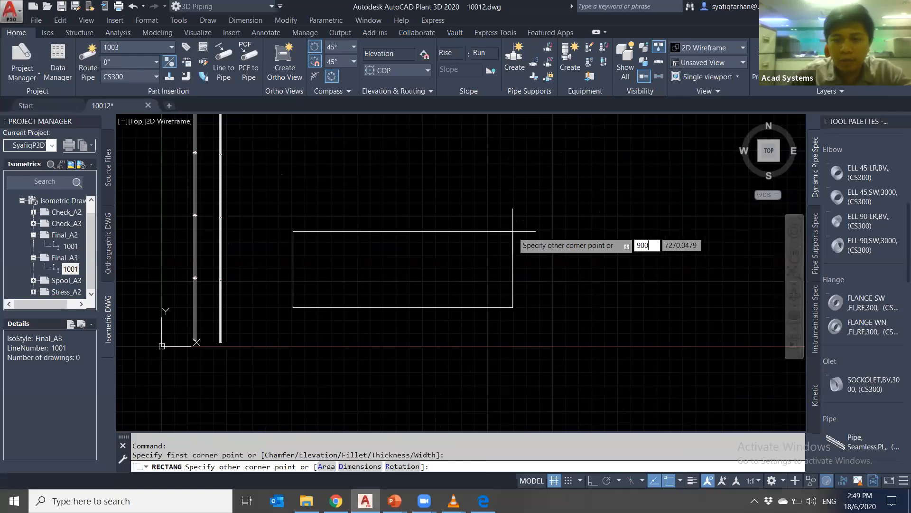
text(0)
key(Tab)
text(300)
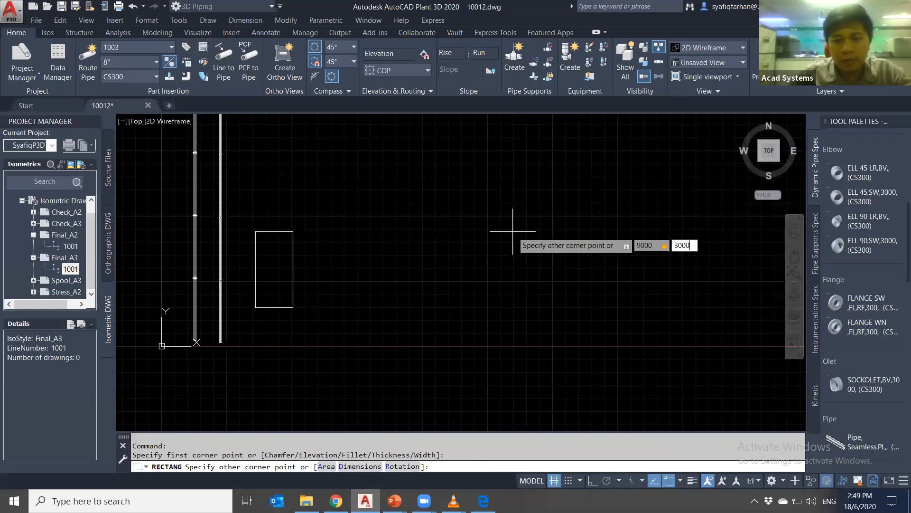
text(0)
key(Return)
key(Escape)
key(Escape)
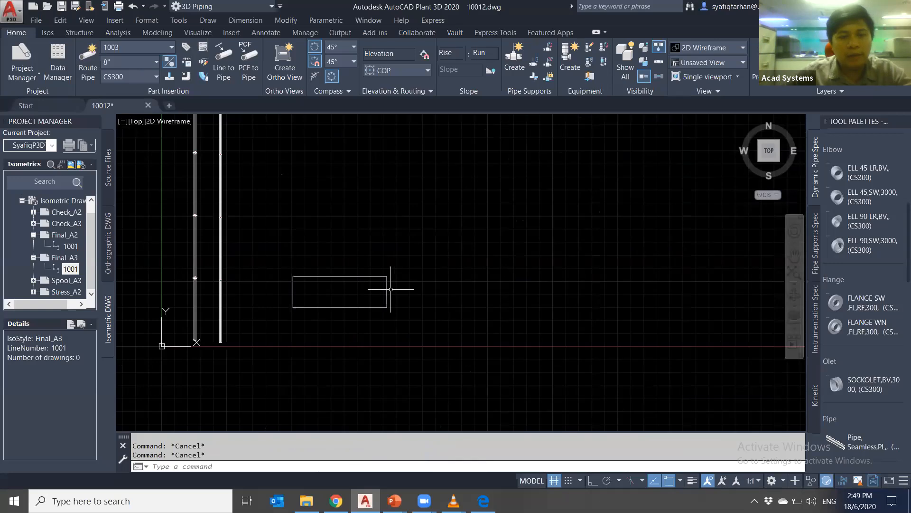
Draw a 1500 line outward from the midpoint of the rectangle's east short side
scroll(380, 299, up, 2)
scroll(378, 321, up, 1)
middle_drag(377, 322, 503, 345)
text(l)
key(Return)
click(522, 285)
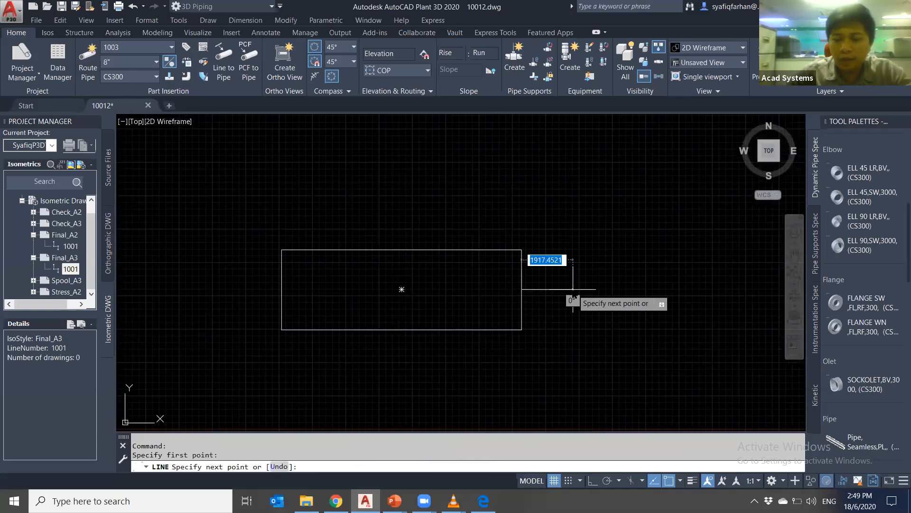
text(1500)
key(Return)
key(Return)
Draw a 1500 line outward from the midpoint of the rectangle's west short side
key(Return)
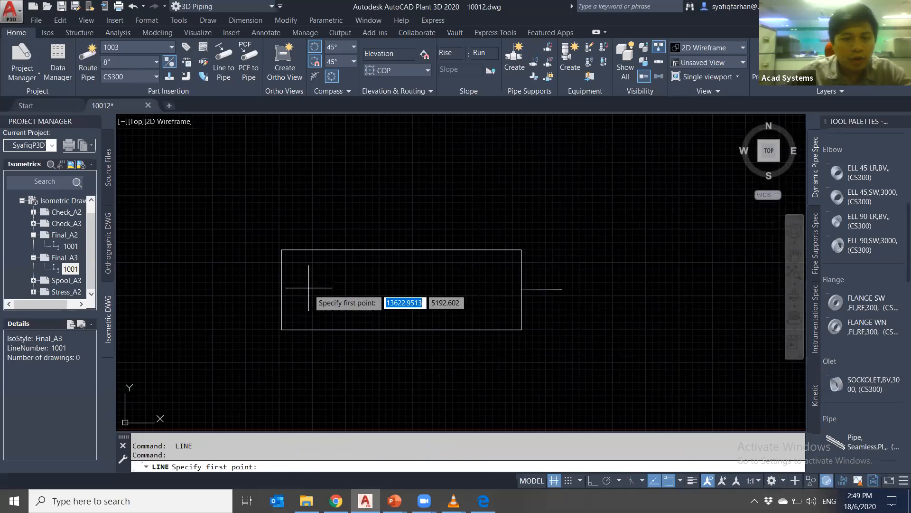
click(281, 285)
text(15)
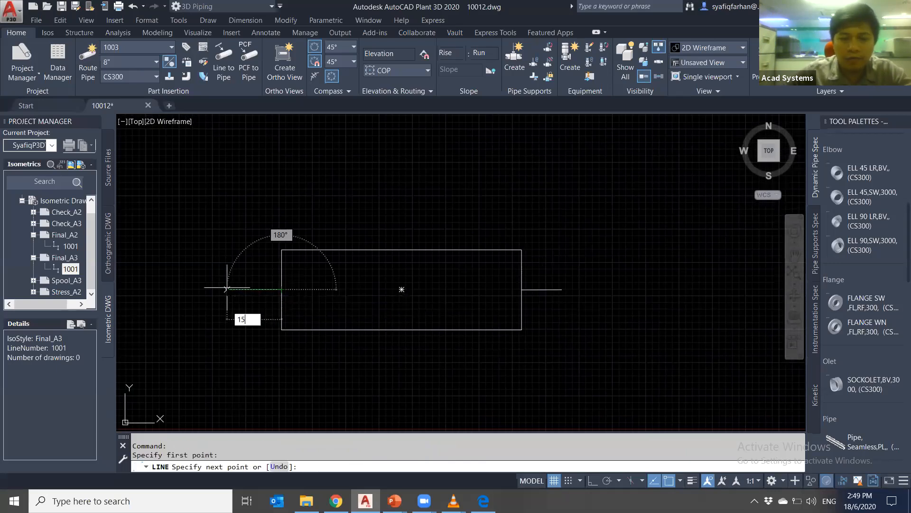
text(00)
key(Return)
key(Escape)
Show the rectangle layout in a 3D view with the Shaded visual style
shift+middle_drag(596, 352, 418, 316)
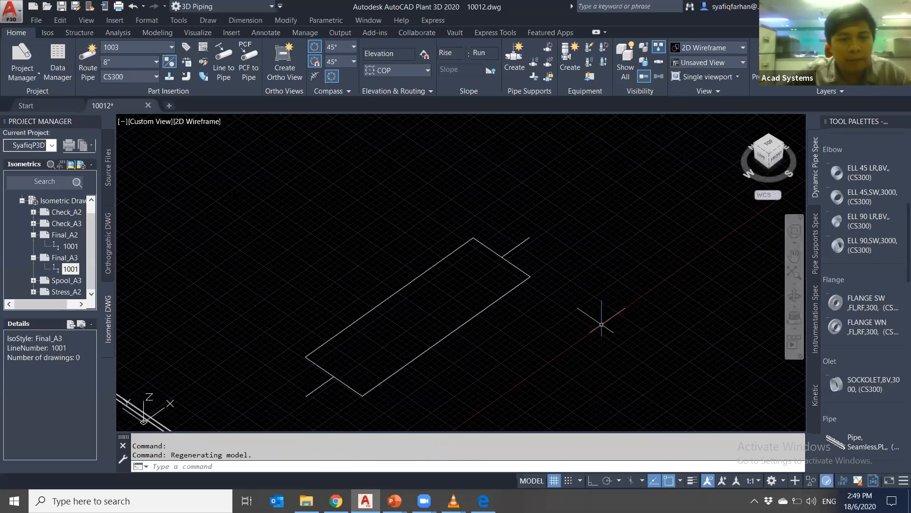
mouse_move(601, 324)
middle_down()
mouse_move(618, 266)
mouse_move(700, 252)
middle_up()
click(197, 121)
click(230, 194)
middle_drag(415, 350, 388, 283)
mouse_move(498, 312)
middle_down()
mouse_move(434, 374)
mouse_move(454, 368)
middle_up()
Convert the rectangle and its two end lines to 6" CS300 piping on line number 1003
drag(668, 396, 331, 175)
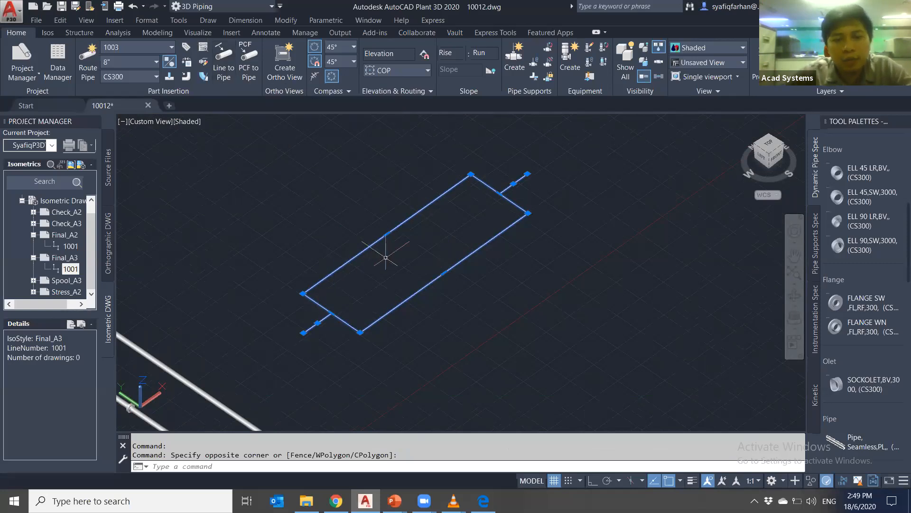
click(156, 62)
click(120, 116)
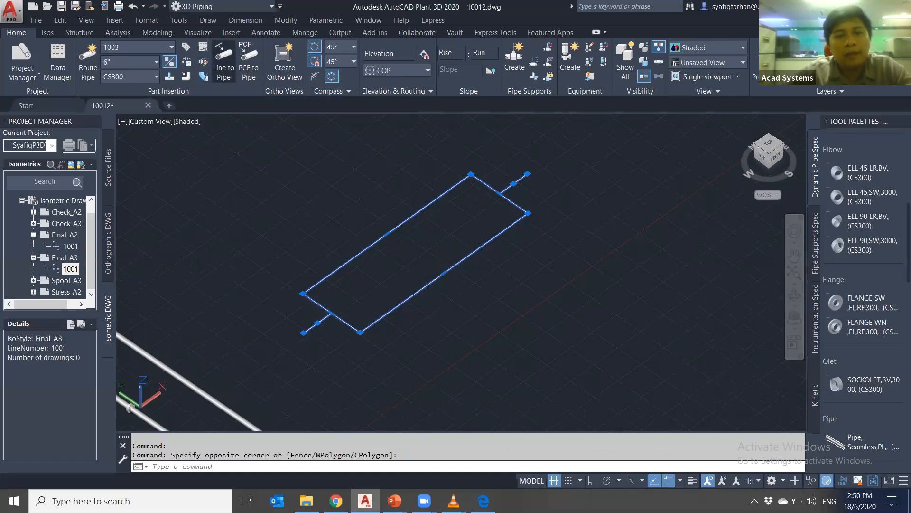
click(223, 64)
scroll(348, 324, up, 3)
middle_drag(457, 336, 451, 374)
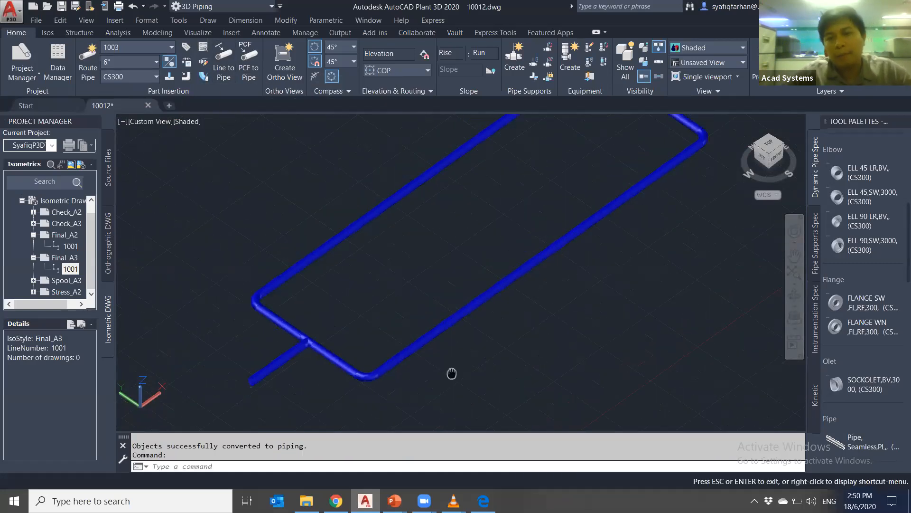
Delete the stub pipe connected to the tee on the loop's west short side
scroll(487, 358, down, 3)
shift+middle_drag(494, 350, 423, 370)
scroll(423, 370, up, 6)
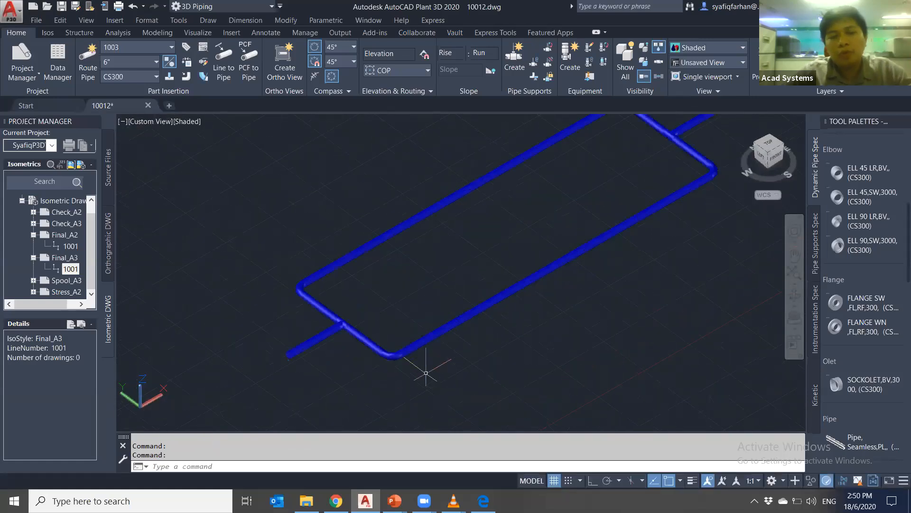
scroll(336, 378, up, 4)
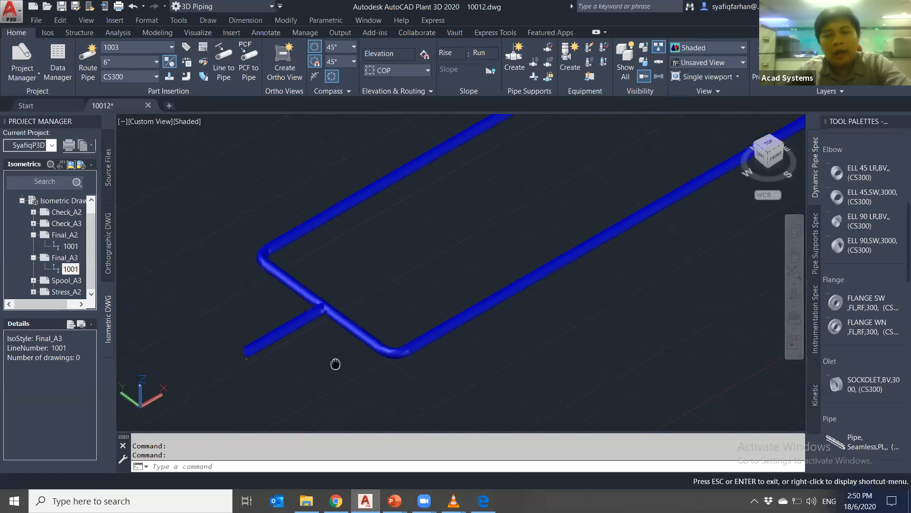
click(342, 286)
key(Delete)
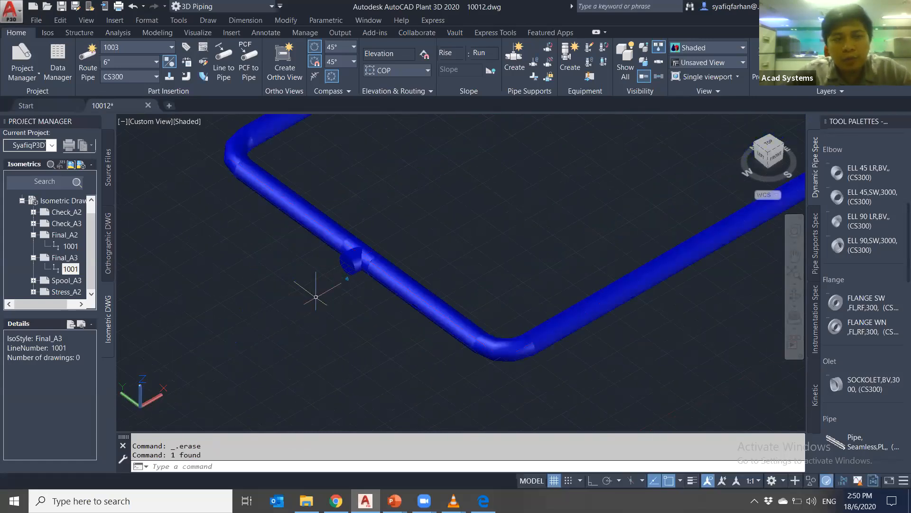
Route a straight 8" pipe outward from the open branch of the west tee
click(149, 64)
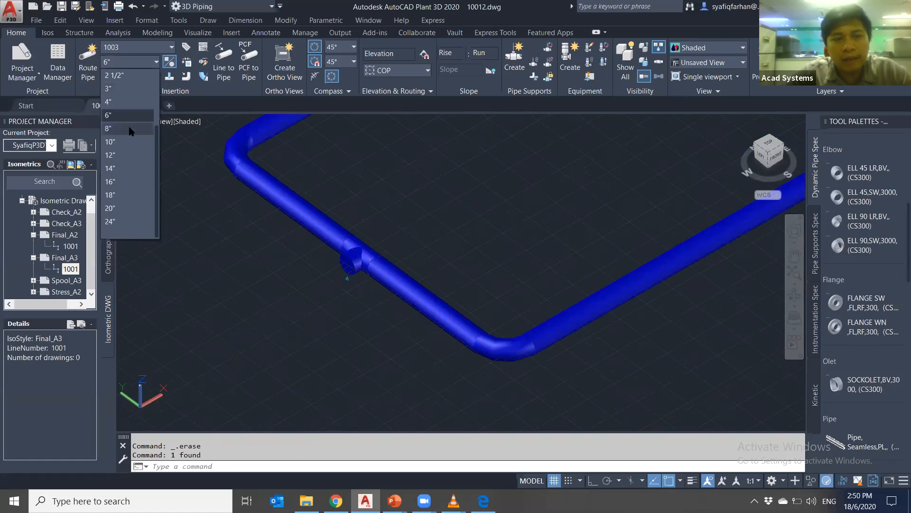
click(130, 127)
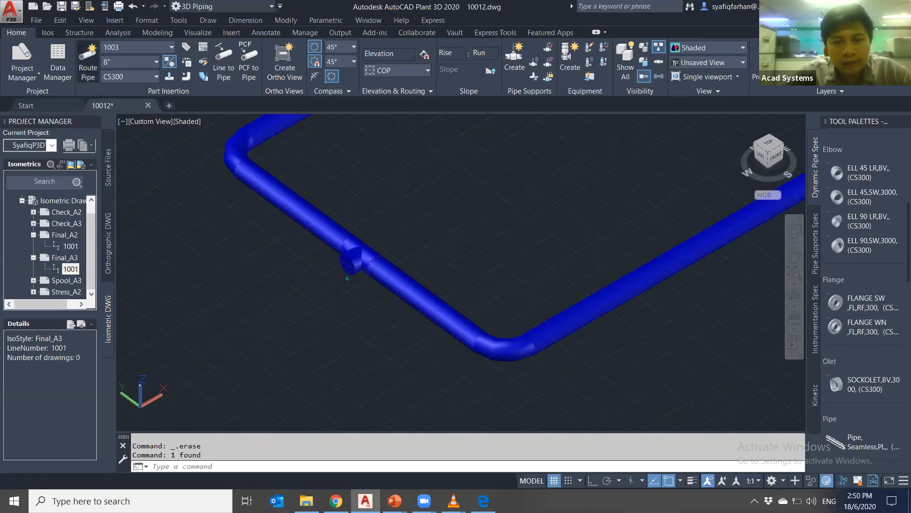
click(88, 60)
click(346, 261)
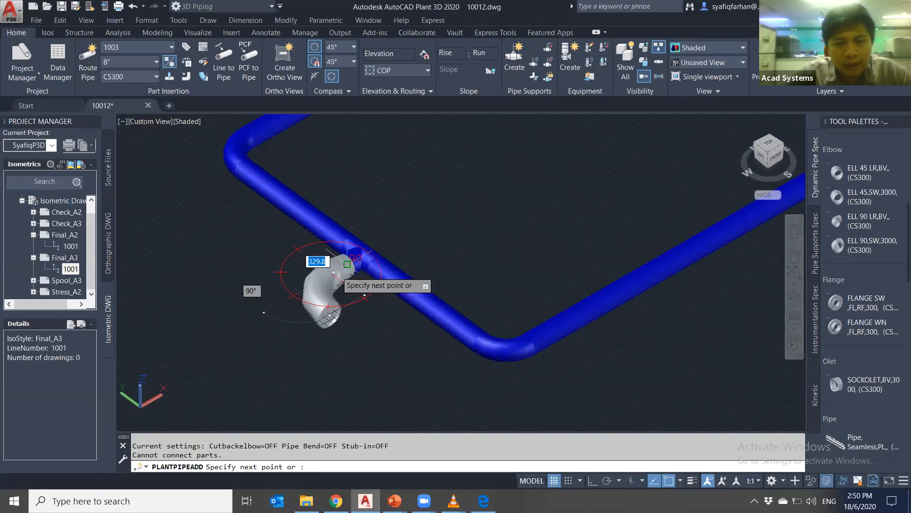
text(15)
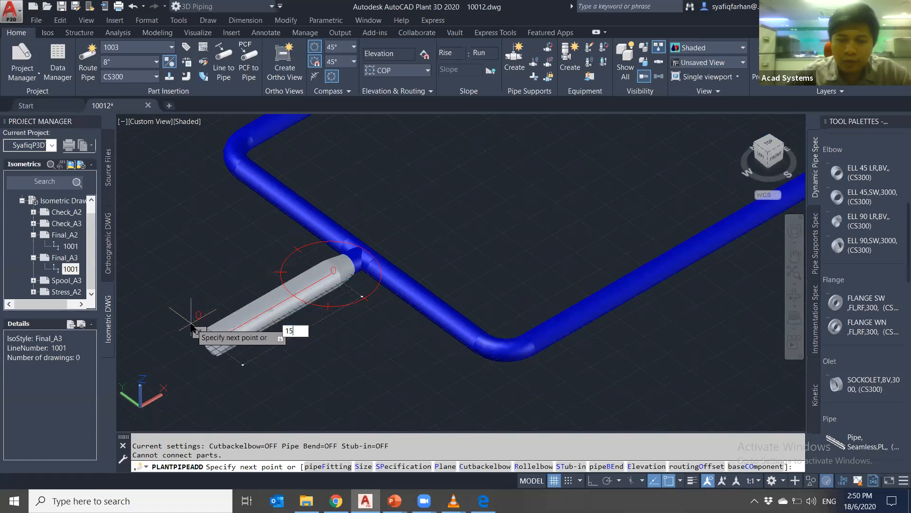
key(Return)
key(Escape)
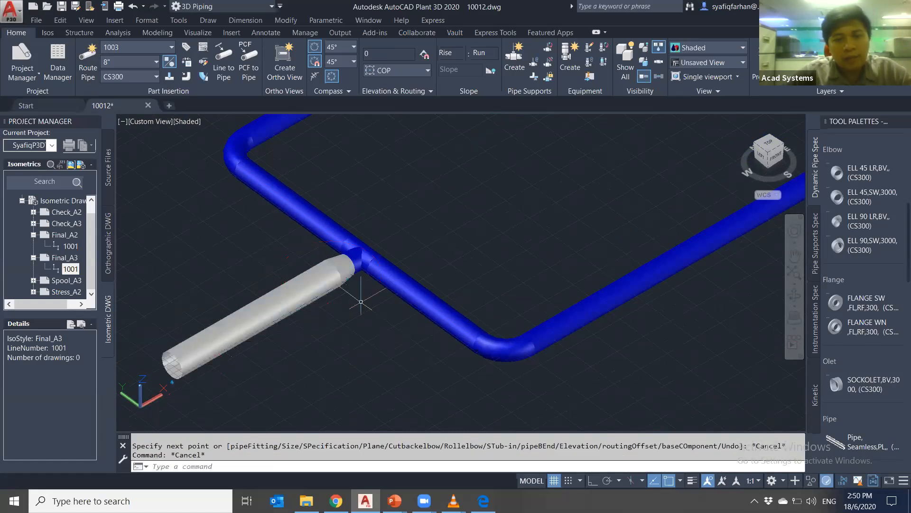
Examine the transition between the 8" pipe and the 6" tee, along with the CS300 components available
scroll(360, 301, up, 3)
scroll(360, 302, down, 2)
scroll(354, 316, down, 1)
scroll(345, 308, up, 3)
shift+middle_drag(338, 361, 479, 322)
scroll(854, 336, down, 4)
scroll(852, 334, up, 4)
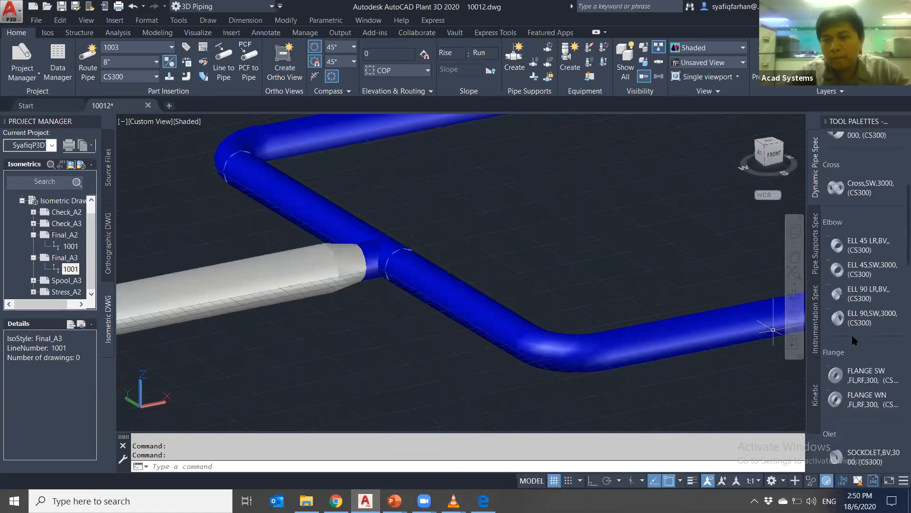
scroll(741, 338, up, 3)
scroll(631, 290, down, 4)
scroll(682, 301, down, 4)
Delete the stub pipe connected to the tee on the loop's east short side
middle_drag(681, 302, 333, 341)
scroll(679, 277, up, 4)
mouse_move(588, 234)
middle_down()
mouse_move(583, 296)
mouse_move(523, 300)
middle_up()
click(667, 205)
key(Delete)
Route a straight 4" CS300 pipe outward from the open branch of the east tee
click(136, 66)
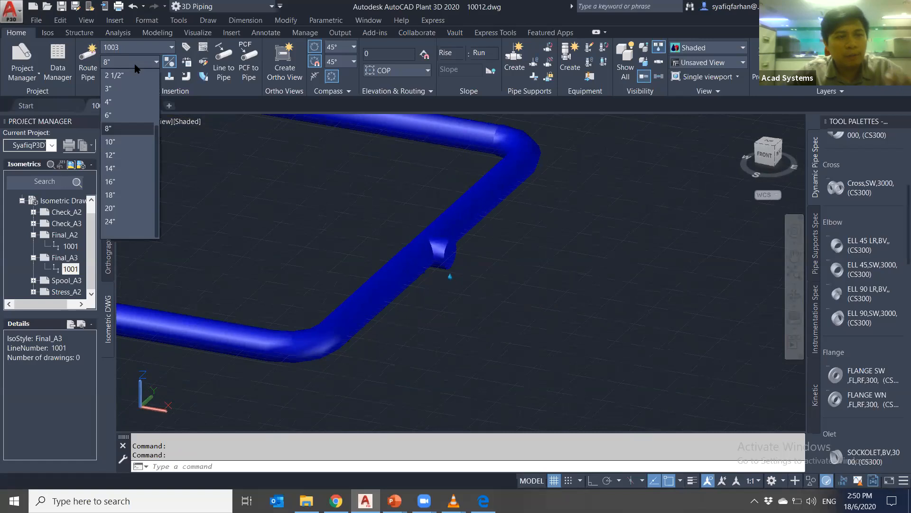
click(102, 87)
click(88, 64)
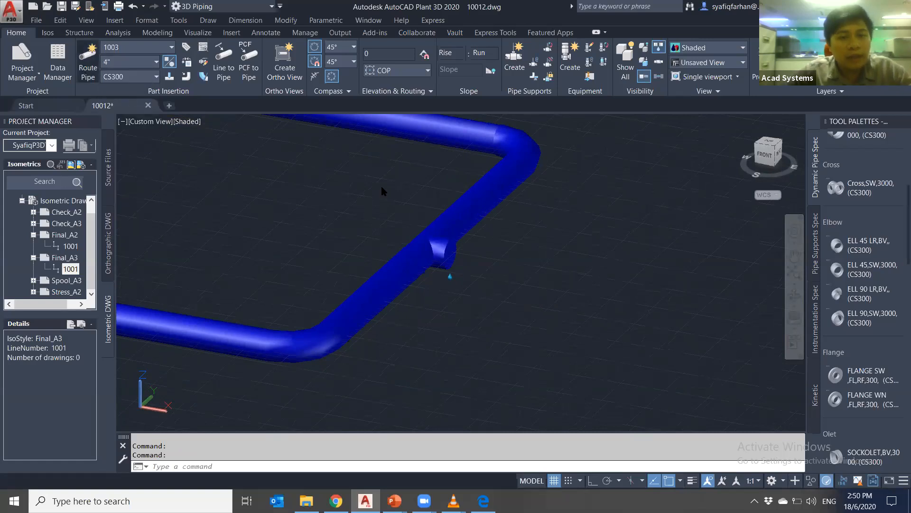
click(450, 252)
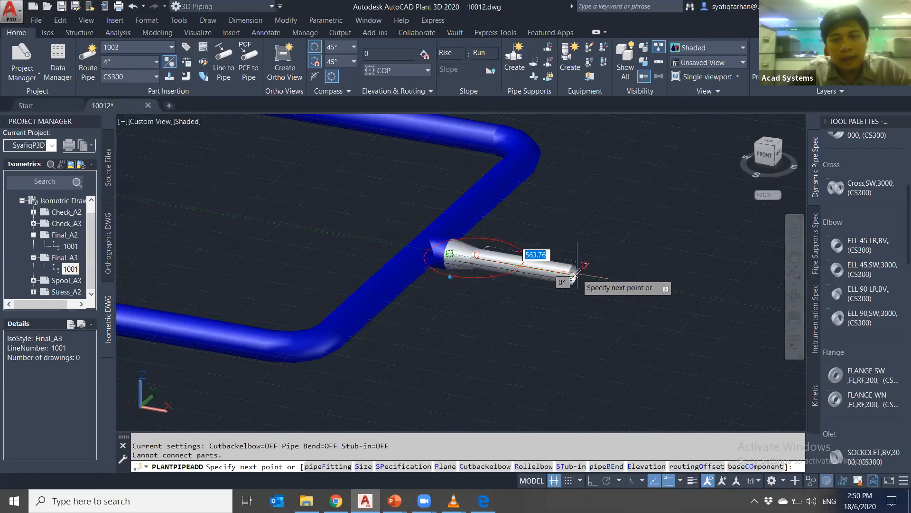
click(619, 283)
key(Escape)
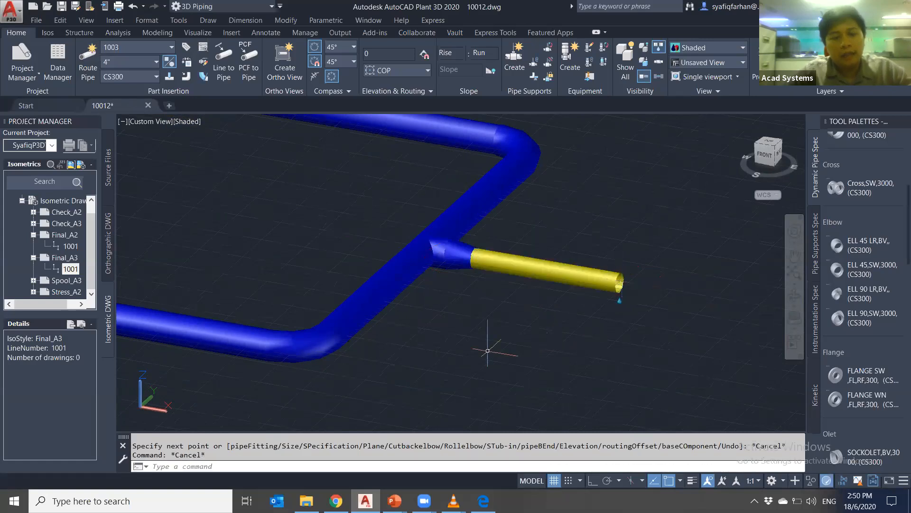
Examine the loop with its two end branches and look through the available CS300 components
scroll(488, 350, down, 3)
scroll(418, 374, down, 2)
shift+middle_drag(418, 373, 676, 328)
scroll(601, 315, up, 4)
middle_drag(588, 306, 568, 377)
middle_drag(551, 336, 471, 346)
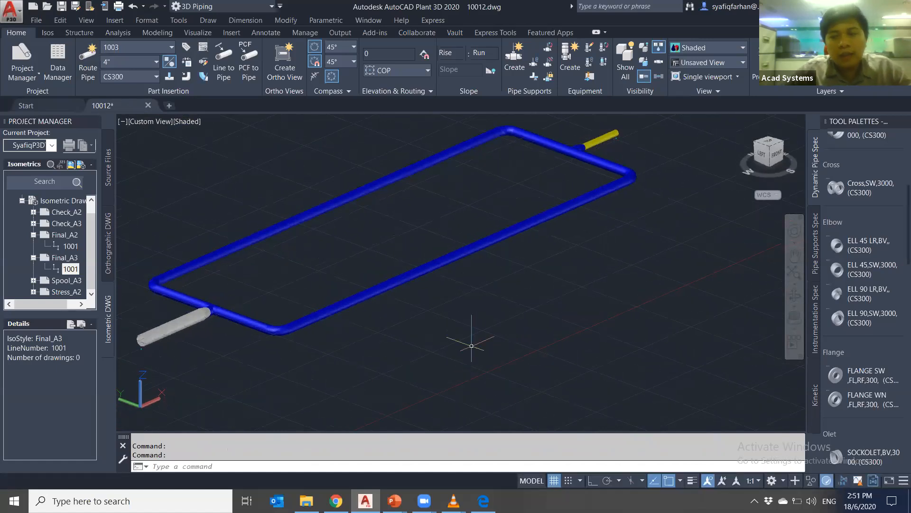
scroll(861, 338, down, 4)
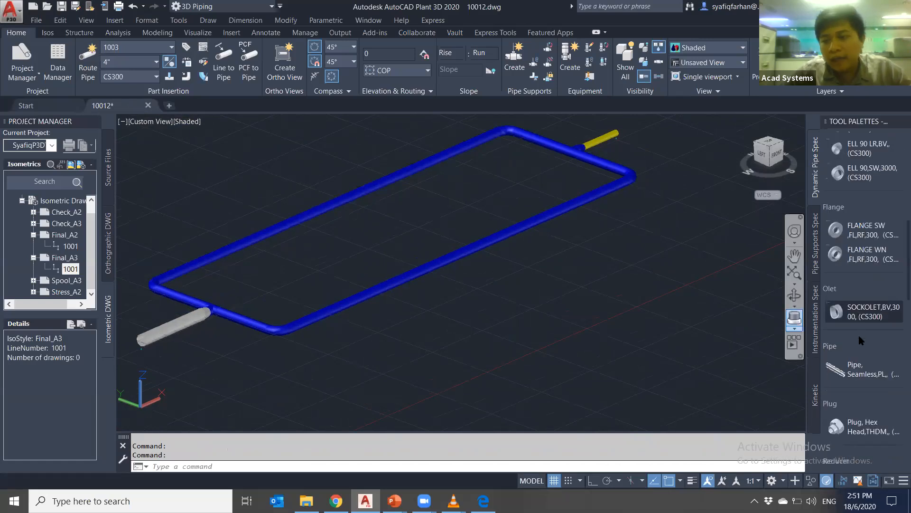
scroll(860, 345, up, 6)
scroll(860, 345, down, 6)
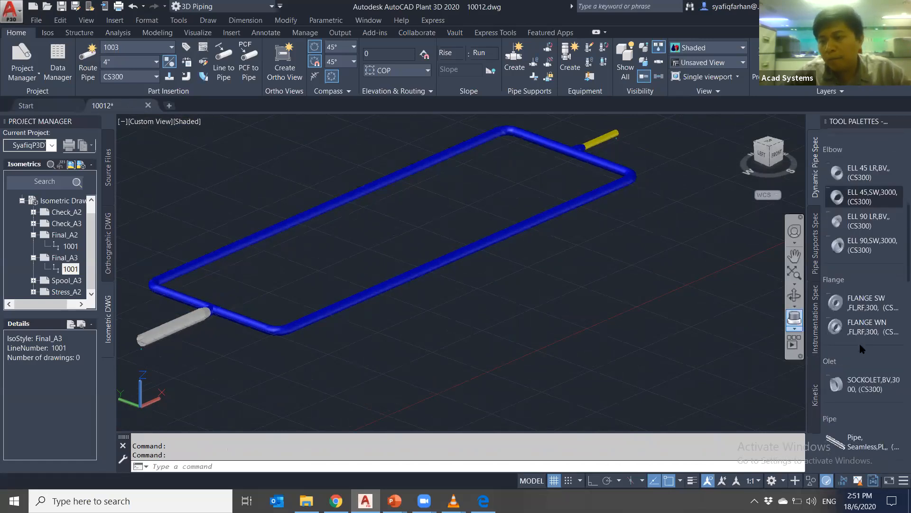
scroll(860, 346, down, 10)
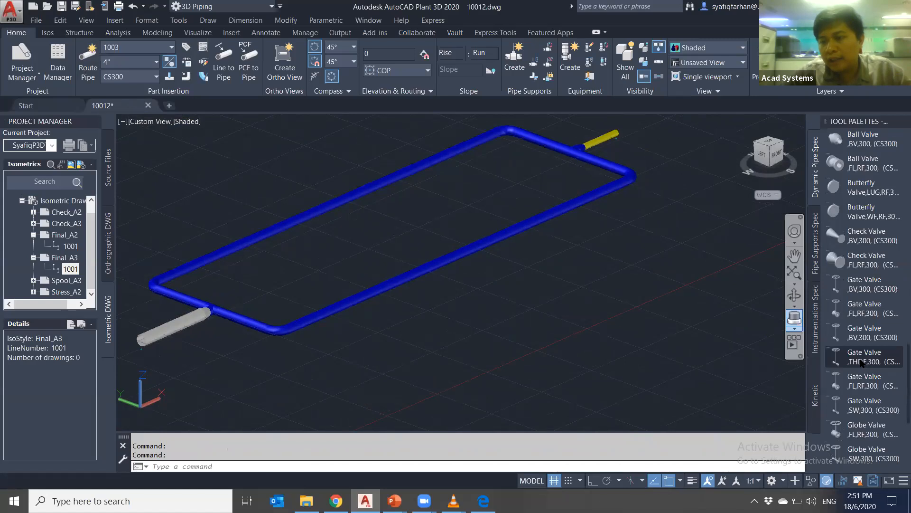
Start inserting a CS300 butt-weld tee on the loop's north long side, cycling through its attachment ports before picking the pipe
scroll(861, 363, up, 5)
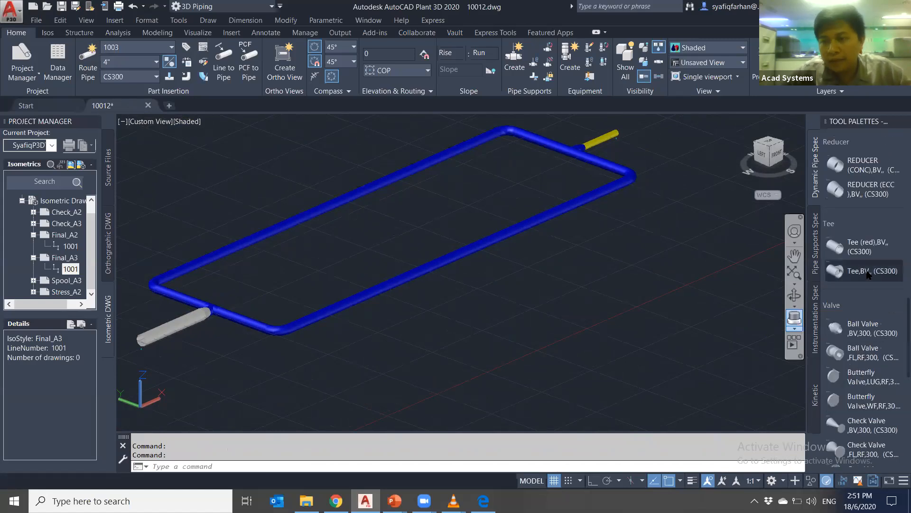
click(868, 275)
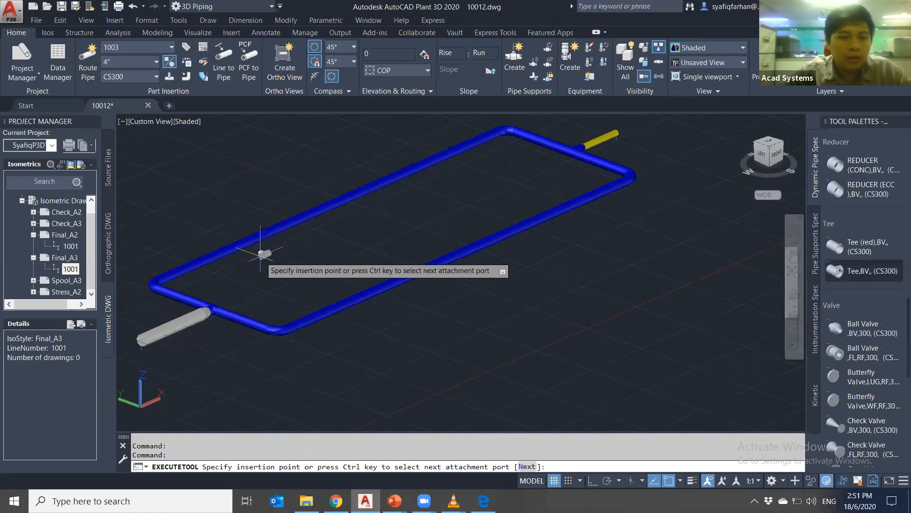
scroll(261, 251, up, 5)
text(n)
key(Return)
text(n)
key(Return)
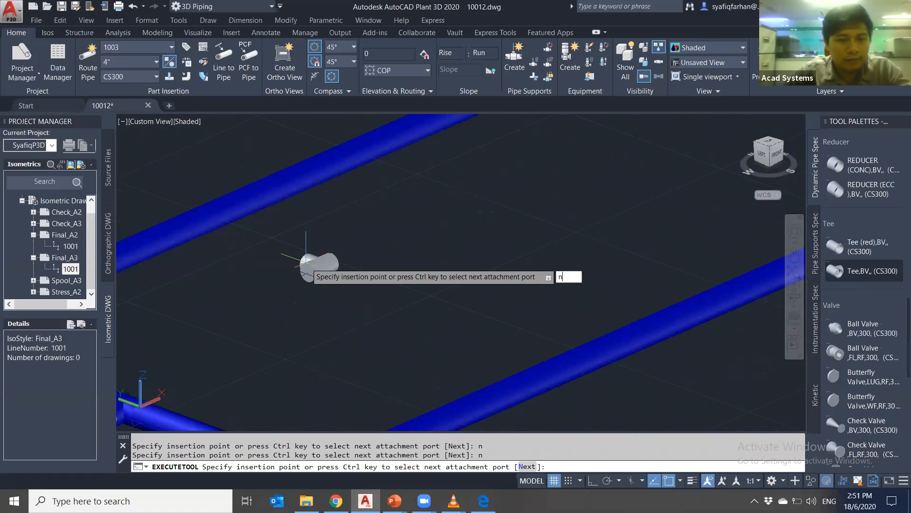
text(n)
key(Return)
middle_drag(306, 261, 380, 259)
click(245, 214)
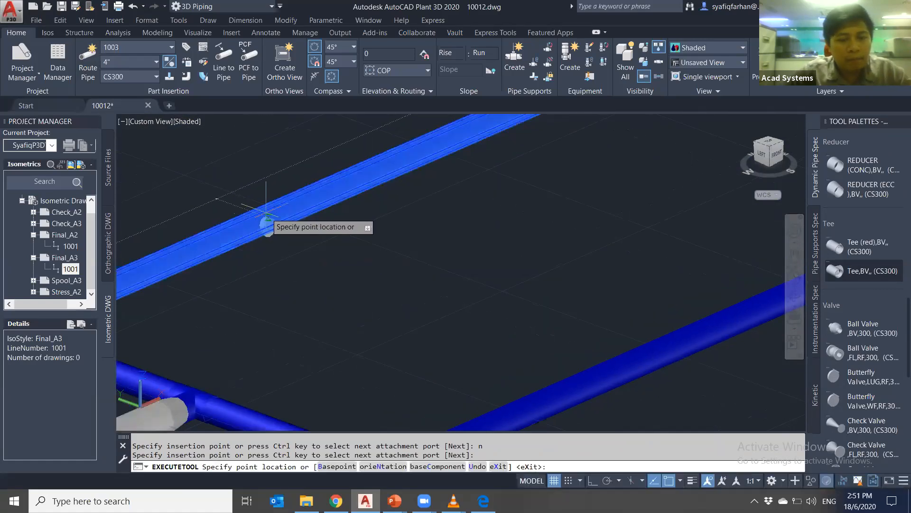
Place the tee 2000 from the northwest elbow as base component, with its branch facing into the loop
text(c)
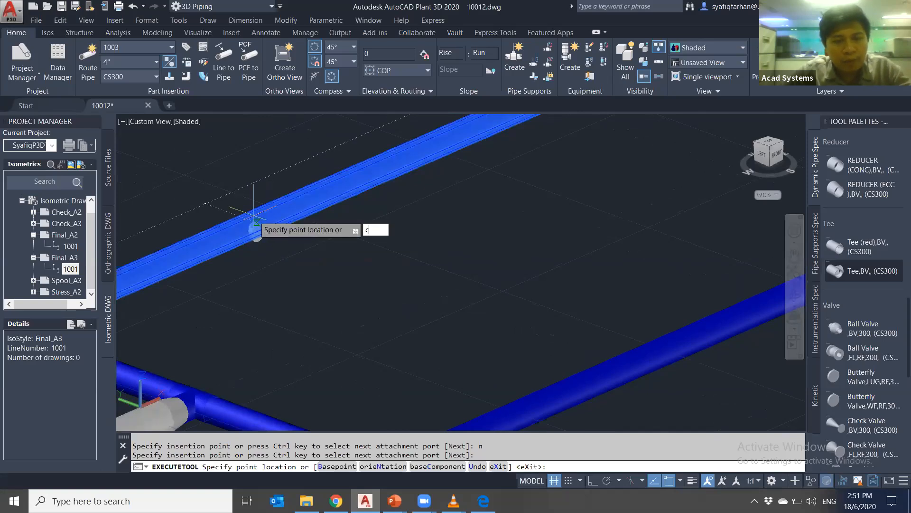
key(Return)
middle_drag(254, 220, 378, 254)
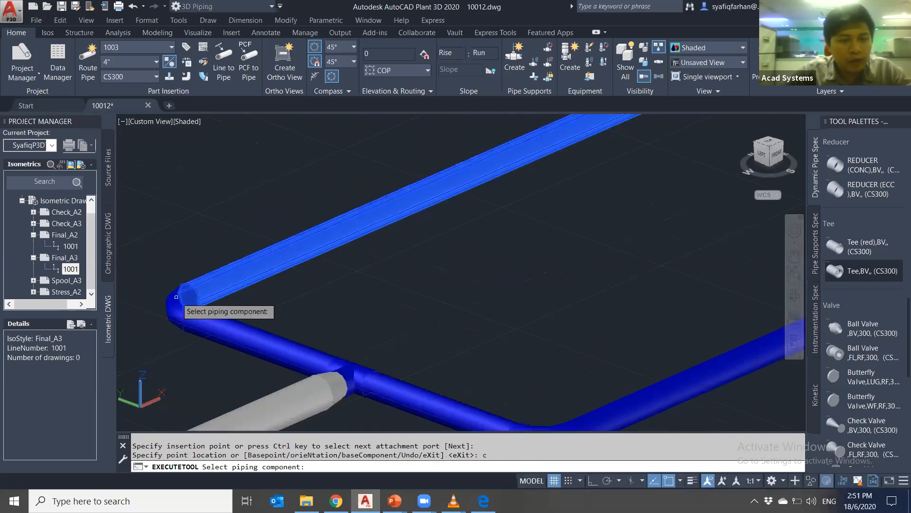
click(176, 303)
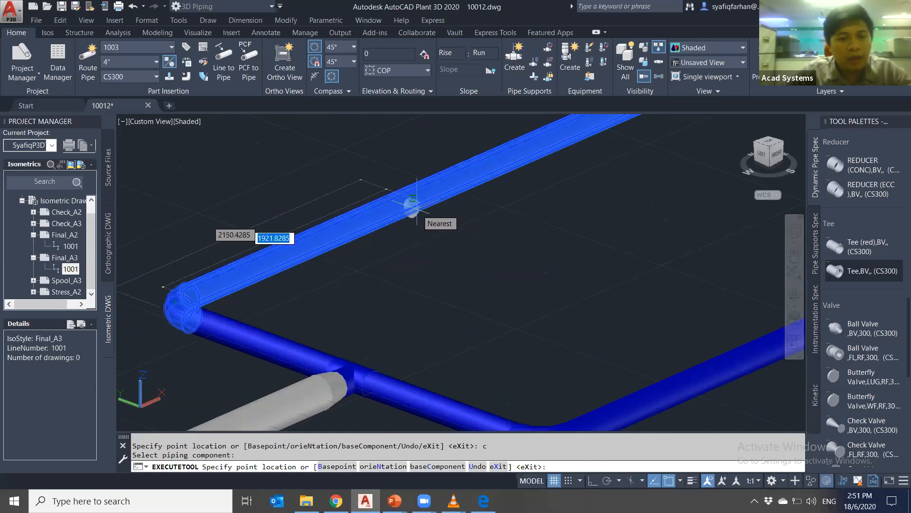
text(2000)
key(Return)
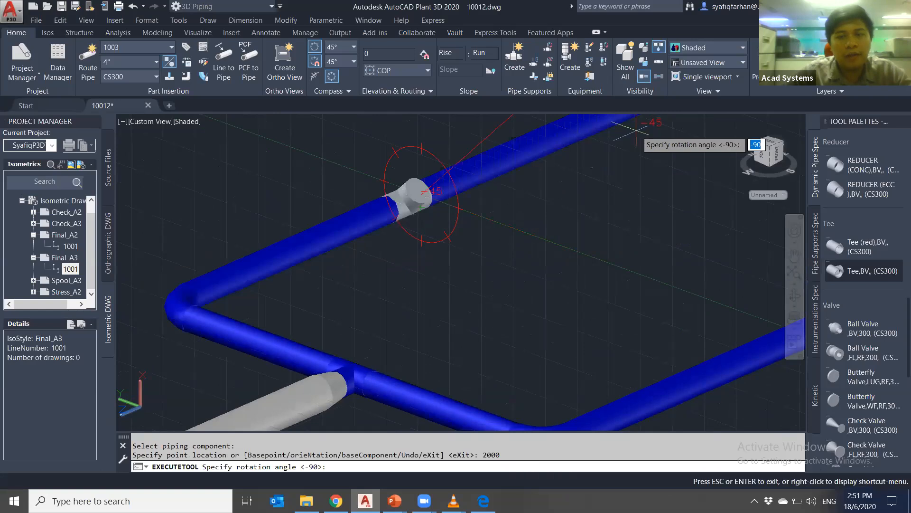
middle_drag(636, 129, 596, 189)
click(617, 125)
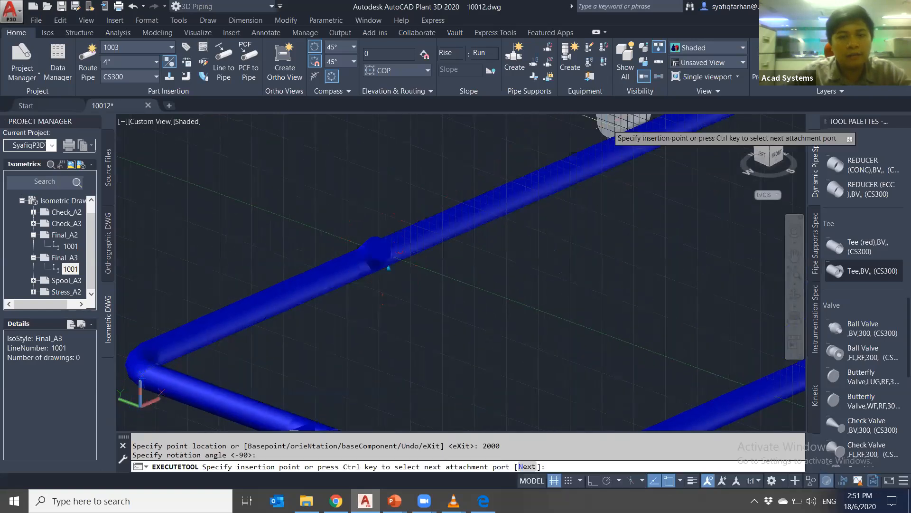
key(Escape)
Start inserting a second CS300 butt-weld tee on the loop's south long side
scroll(653, 258, down, 4)
shift+middle_drag(531, 280, 368, 290)
mouse_move(614, 352)
middle_down()
mouse_move(474, 122)
mouse_move(455, 116)
middle_up()
mouse_move(652, 332)
middle_down()
mouse_move(623, 324)
mouse_move(547, 344)
mouse_move(556, 352)
mouse_move(547, 383)
middle_up()
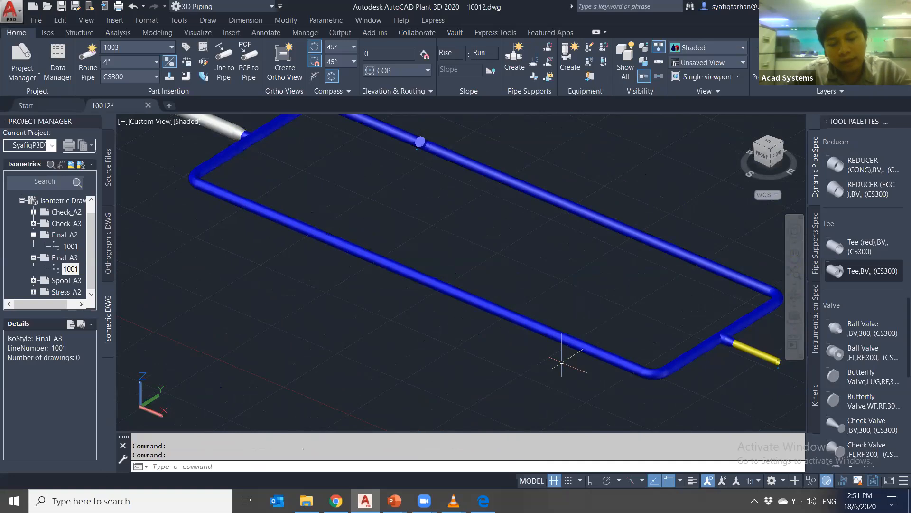
click(878, 271)
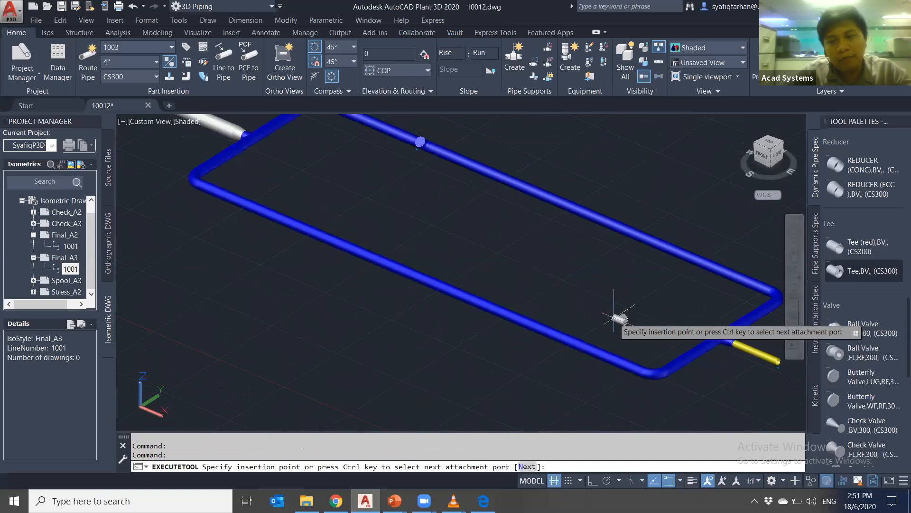
scroll(564, 332, up, 3)
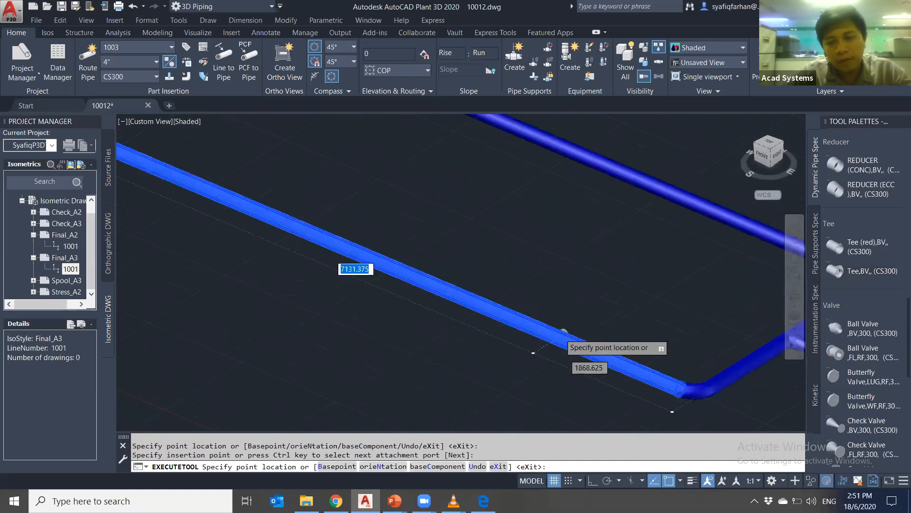
middle_drag(572, 339, 512, 274)
Place the second tee 2500 from the southeast elbow as base component, at a rotation angle of -90
text(c)
key(Return)
click(691, 350)
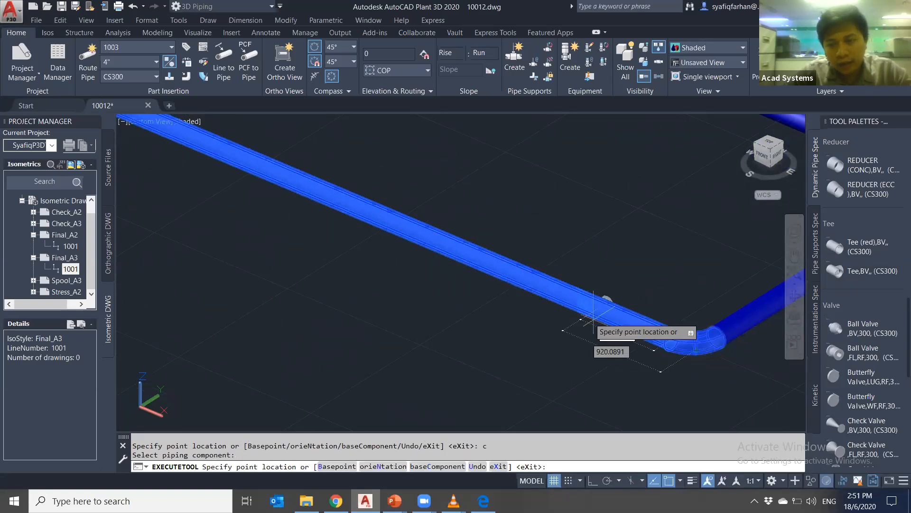
key(Tab)
text(250)
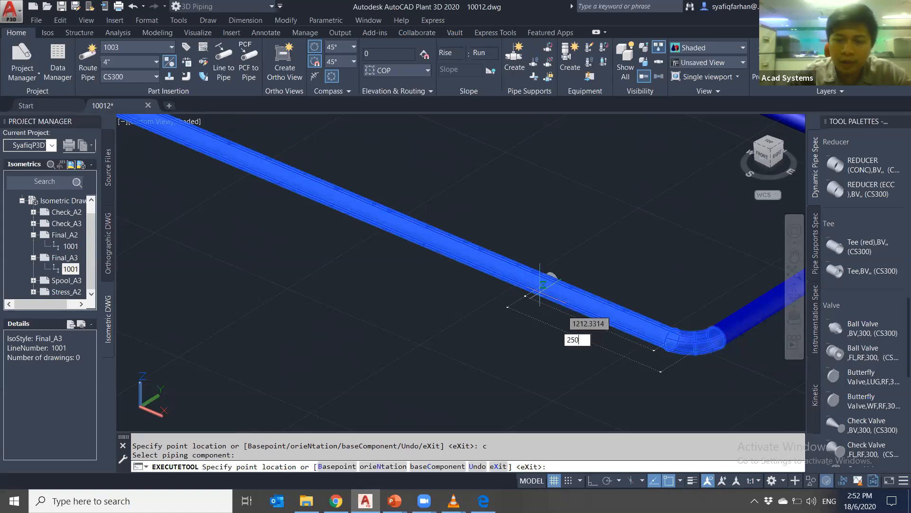
key(Return)
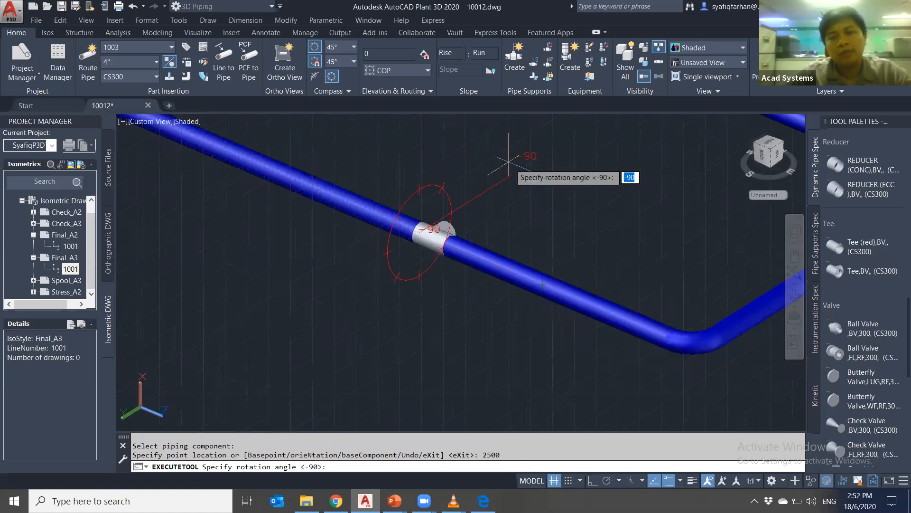
key(Return)
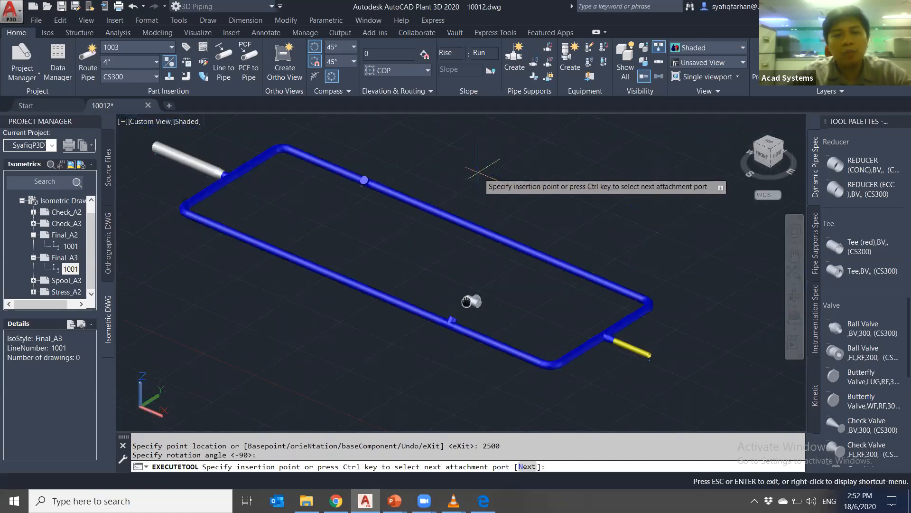
key(Escape)
Show the loop from the top with north up, using the 2D Wireframe visual style
scroll(464, 323, up, 2)
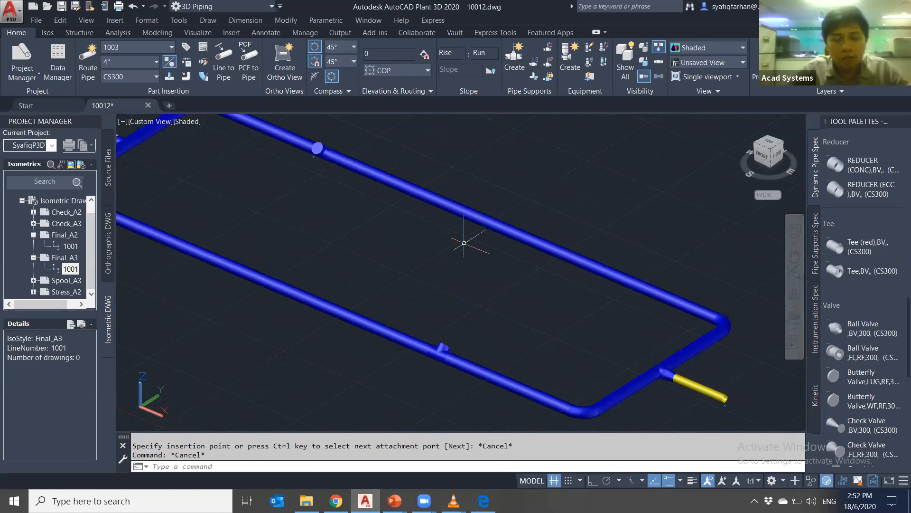
shift+middle_drag(485, 304, 427, 296)
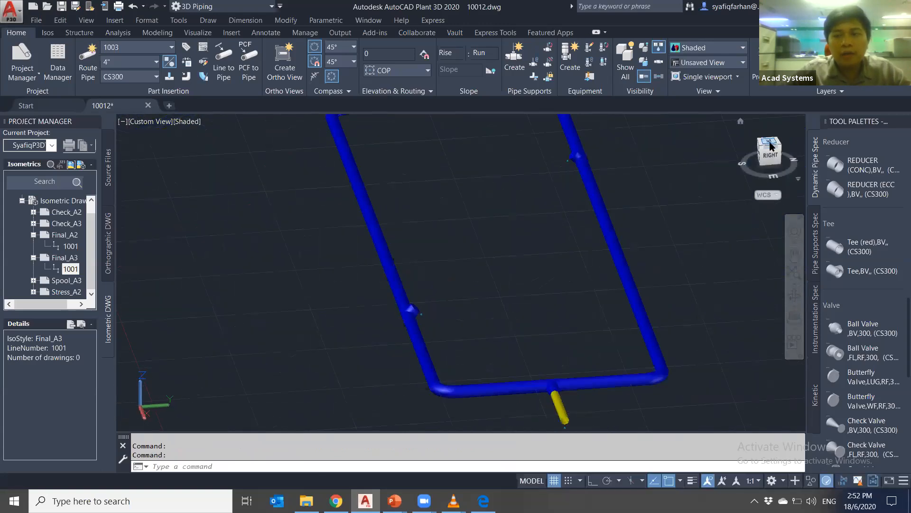
click(769, 143)
click(801, 130)
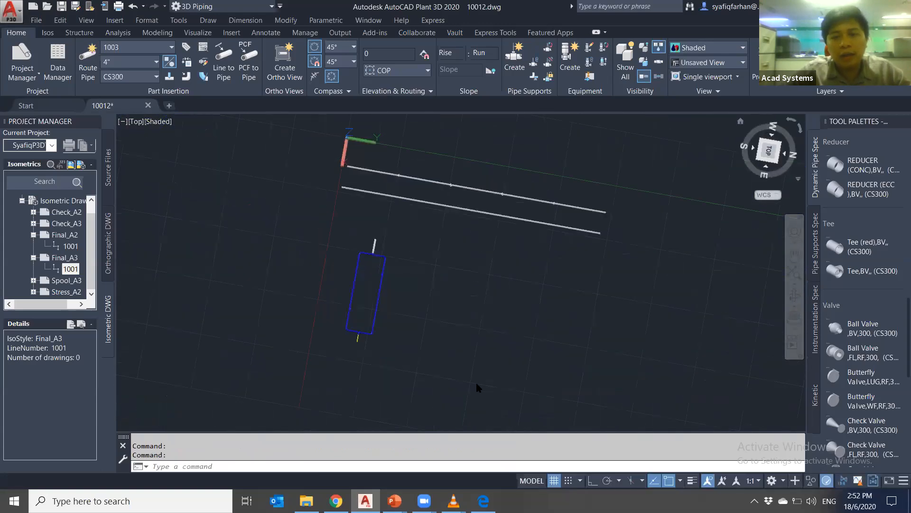
double_click(793, 124)
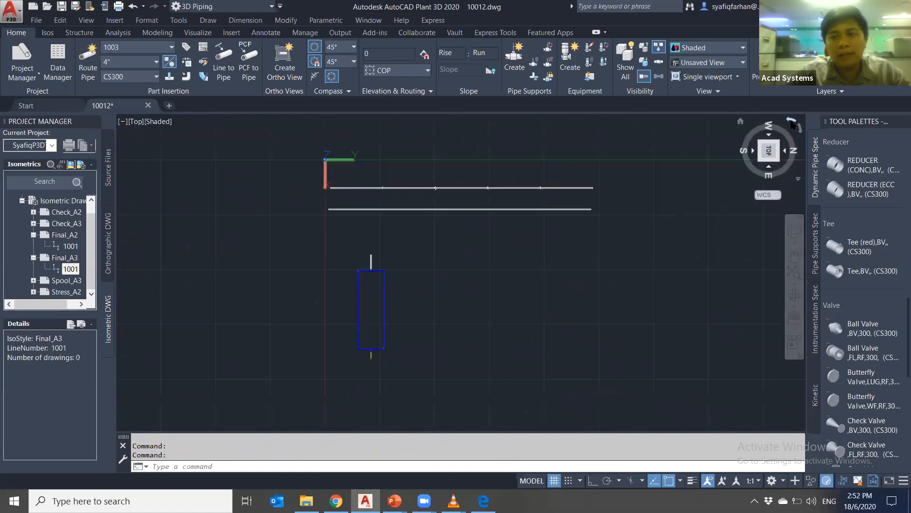
middle_drag(584, 350, 646, 277)
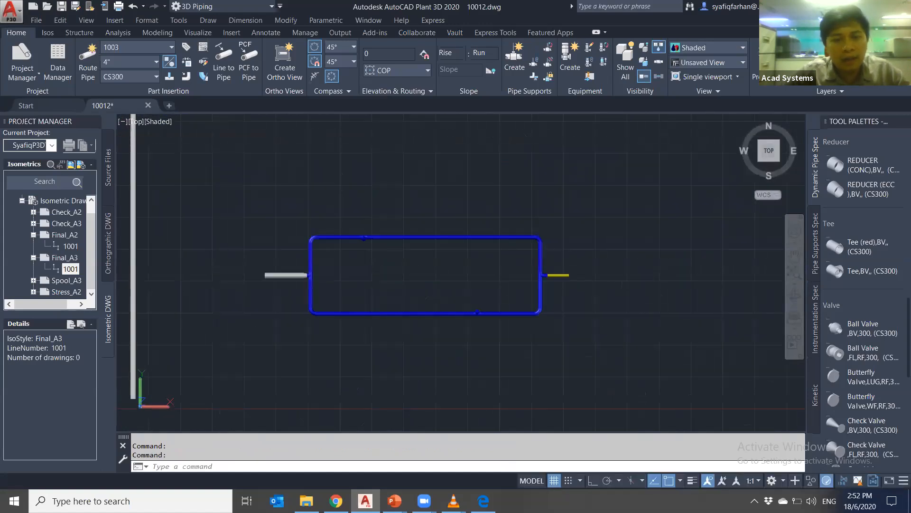
scroll(493, 354, up, 3)
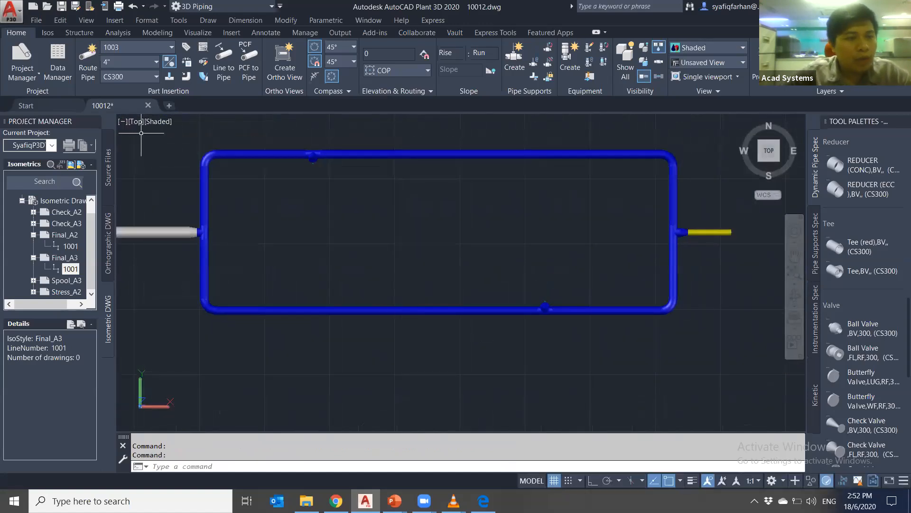
click(157, 123)
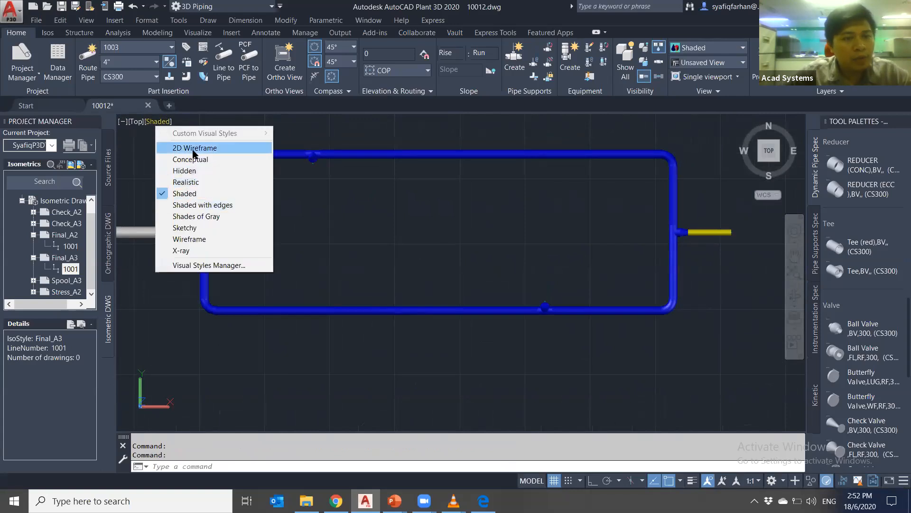
click(193, 148)
Draw a straight line across the middle of the loop from the west tee's centre to the east tee's centre
text(l)
key(Return)
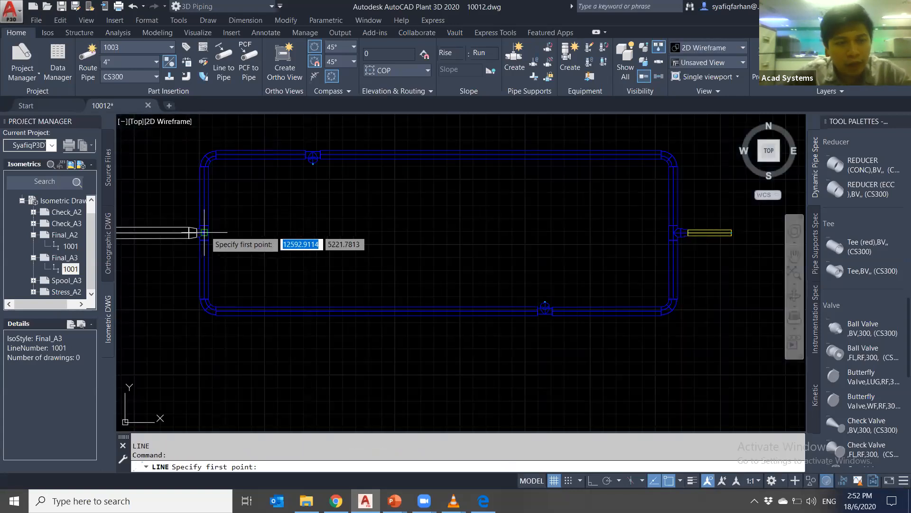
click(204, 232)
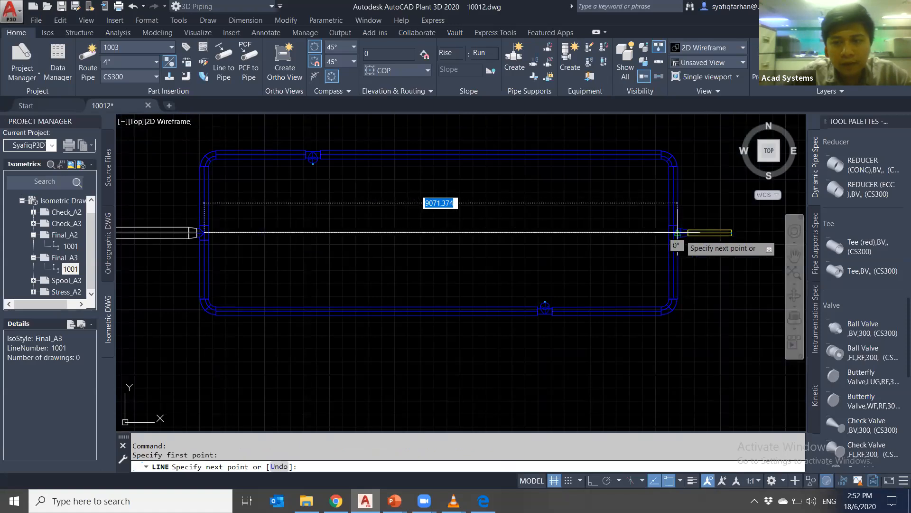
scroll(677, 232, up, 5)
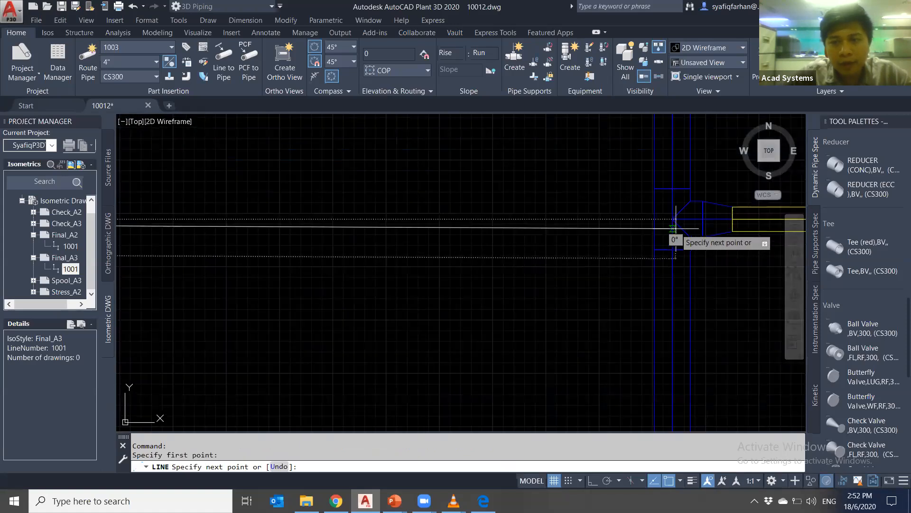
key(Escape)
key(Escape)
scroll(541, 281, down, 3)
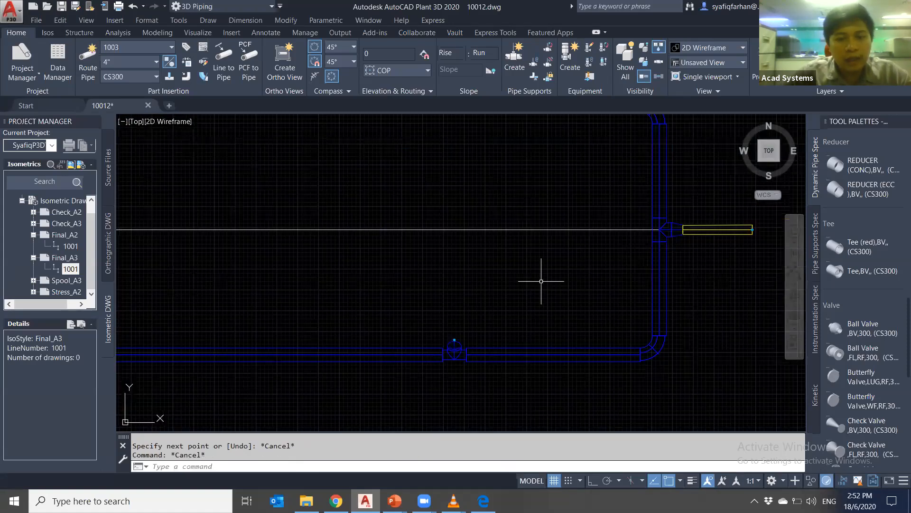
Route a 6" pipe from the south tee's branch to the straight reference line across the middle of the loop
middle_drag(488, 309, 509, 326)
scroll(473, 358, up, 5)
scroll(473, 359, up, 3)
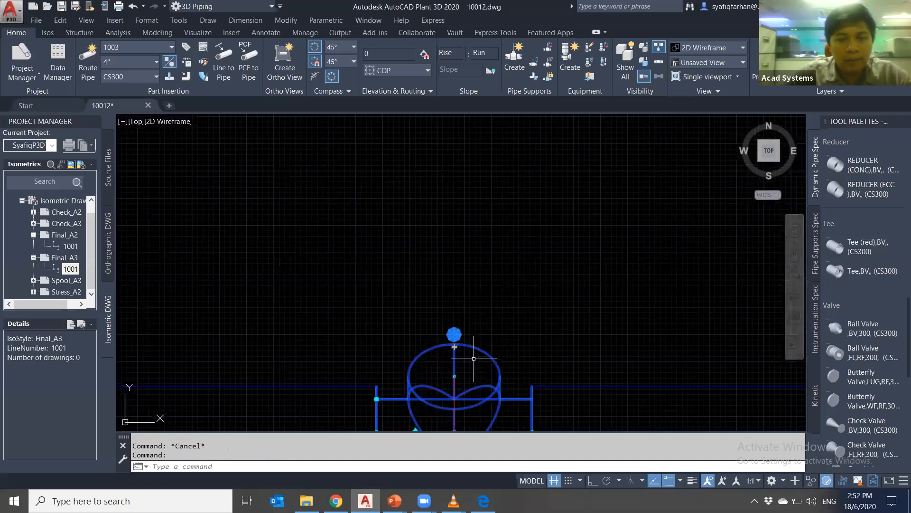
click(454, 335)
mouse_move(452, 199)
shift+middle_down()
mouse_move(468, 190)
mouse_move(458, 203)
shift+middle_up()
click(458, 173)
key(Escape)
key(Escape)
Start a 6" pipe at the north tee's branch and route it to the reference line across the middle of the loop
middle_drag(278, 242, 423, 246)
scroll(424, 246, down, 2)
middle_drag(356, 244, 446, 312)
click(267, 157)
scroll(259, 161, up, 2)
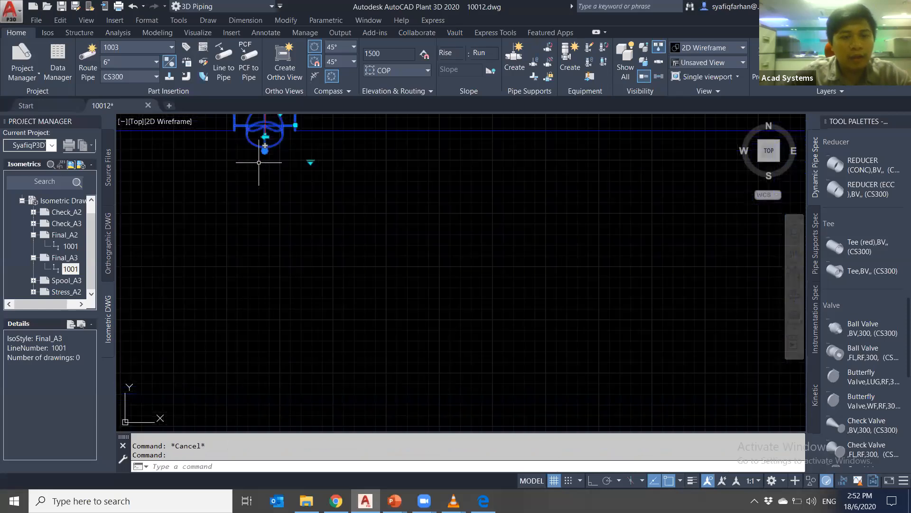
click(265, 146)
scroll(276, 333, down, 2)
middle_drag(276, 327, 277, 235)
click(275, 293)
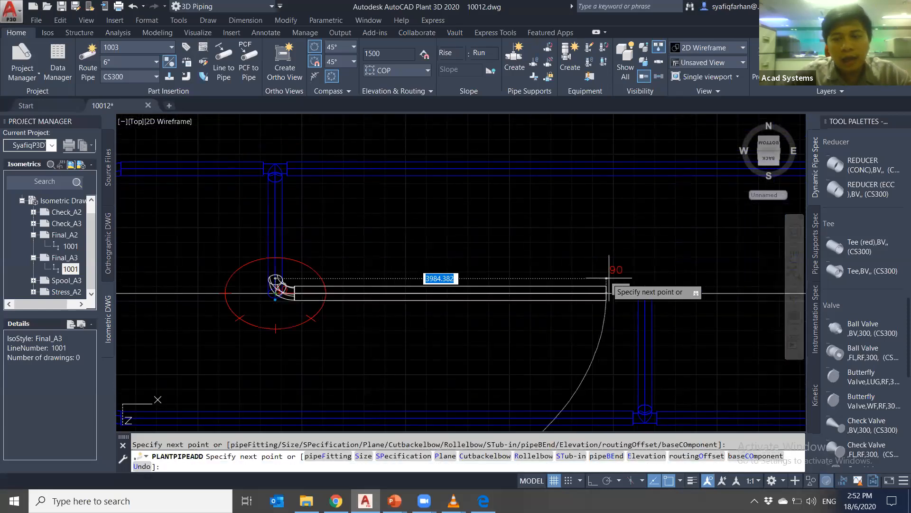
Continue the pipe east along the middle of the loop and connect it to the pipe from the south tee
scroll(609, 278, up, 4)
mouse_move(653, 300)
middle_down()
mouse_move(517, 261)
mouse_move(366, 198)
middle_up()
click(548, 275)
click(450, 232)
scroll(459, 321, down, 7)
key(Escape)
Delete the straight reference line across the middle of the loop
shift+middle_drag(461, 384, 431, 378)
scroll(431, 379, up, 2)
click(417, 356)
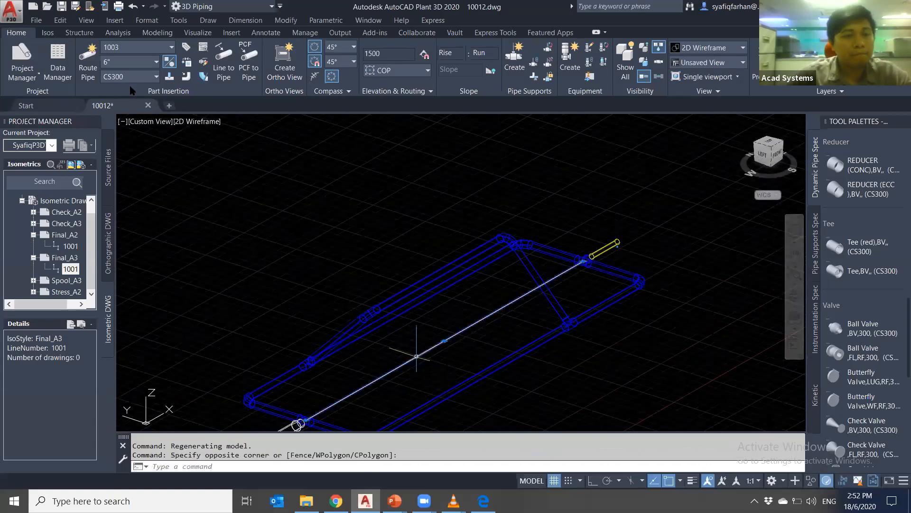
click(330, 251)
key(Delete)
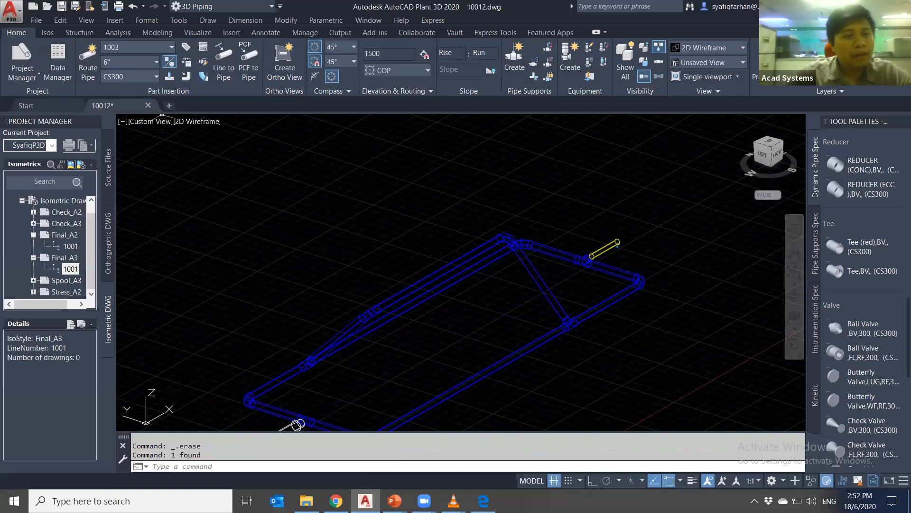
Show the model in the Shaded visual style
click(212, 121)
click(242, 193)
mouse_move(254, 207)
shift+middle_down()
mouse_move(263, 344)
mouse_move(240, 340)
mouse_move(280, 349)
shift+middle_up()
Delete the loop's northeast elbow together with the short pipe joining it to the east tee
shift+middle_drag(447, 403, 427, 421)
scroll(430, 420, up, 3)
click(403, 327)
click(340, 265)
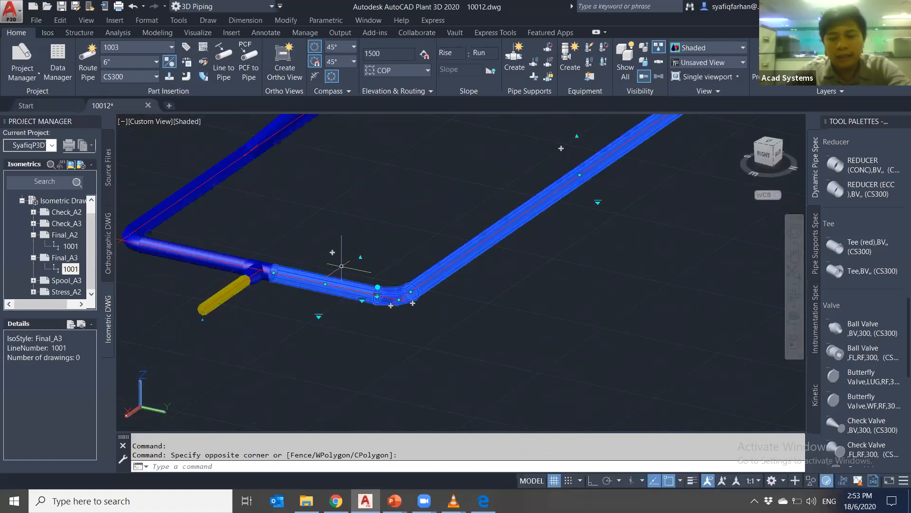
scroll(375, 405, down, 4)
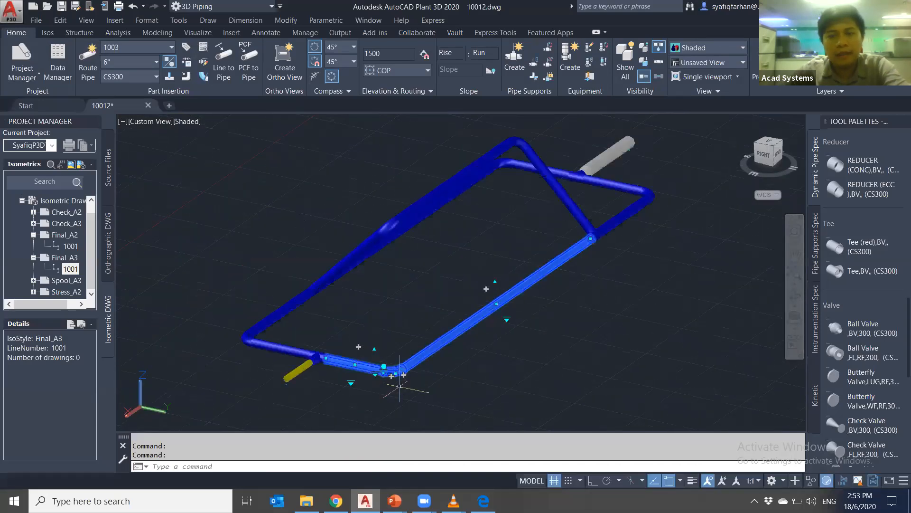
key(Escape)
click(401, 379)
key(Delete)
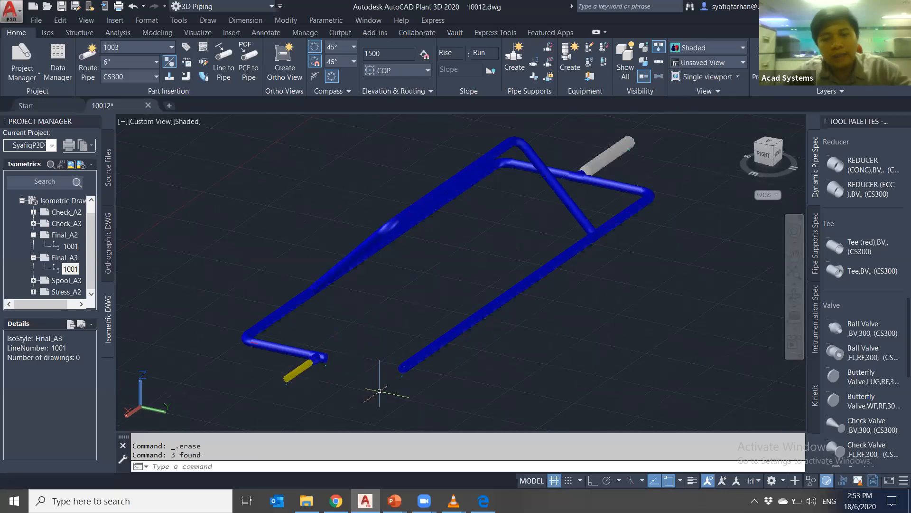
Delete the loop's southwest elbow together with the short pipe joining it to the west tee
shift+middle_drag(423, 390, 424, 389)
shift+middle_drag(574, 389, 778, 360)
shift+middle_drag(277, 364, 342, 387)
click(374, 386)
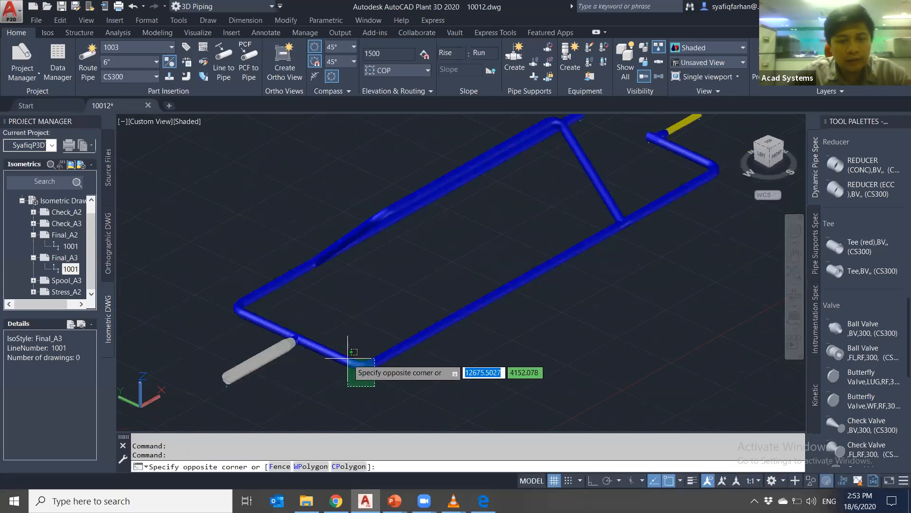
click(348, 358)
key(Escape)
scroll(343, 378, up, 3)
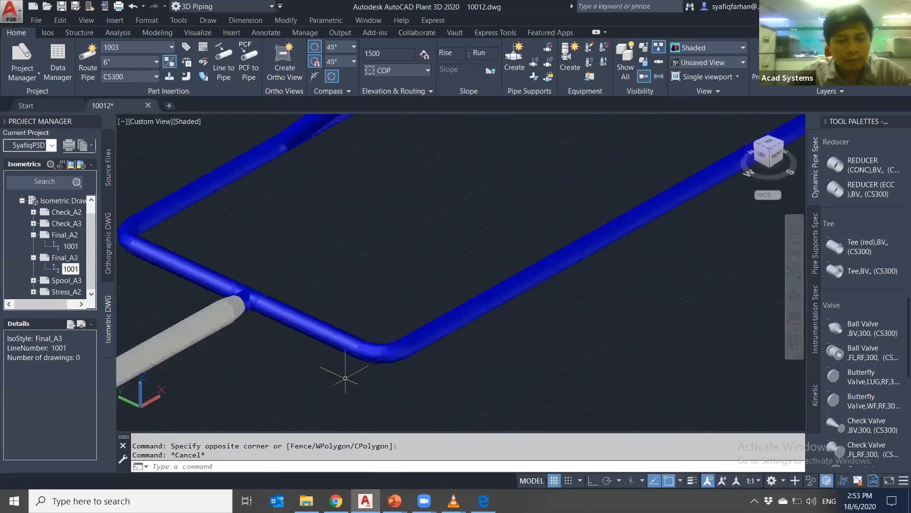
click(375, 397)
click(315, 333)
key(Delete)
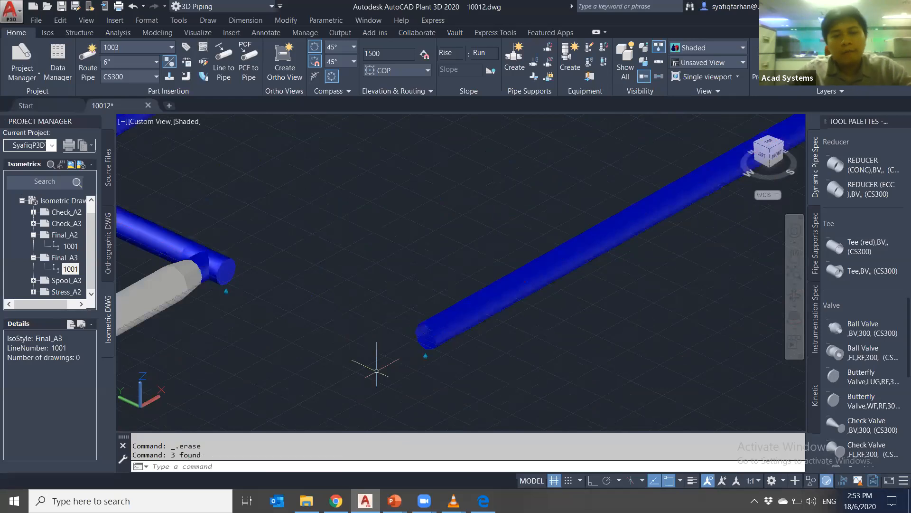
Place CS300 butt-weld caps at rotation 0 on the west tee's open end and the south long side's west end
scroll(375, 375, down, 4)
shift+middle_drag(476, 377, 470, 349)
scroll(379, 368, up, 3)
shift+middle_drag(322, 343, 386, 354)
scroll(315, 314, up, 2)
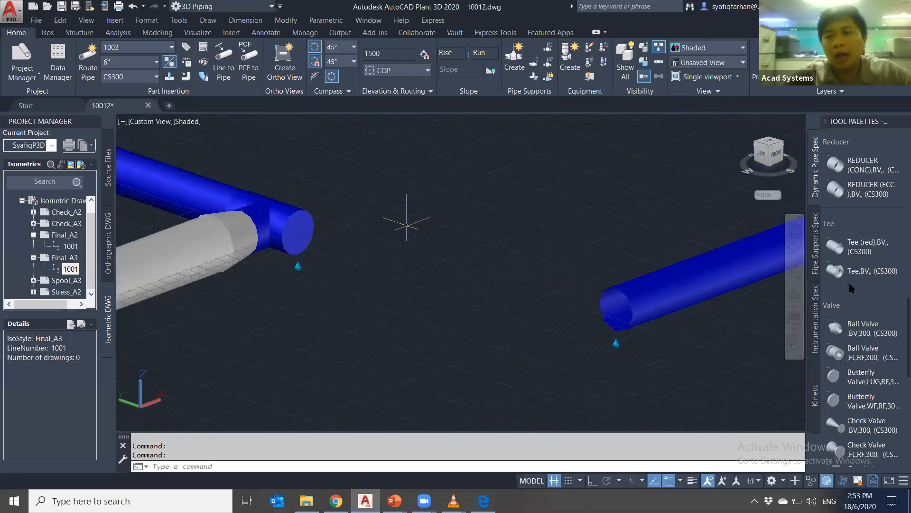
scroll(853, 266, up, 10)
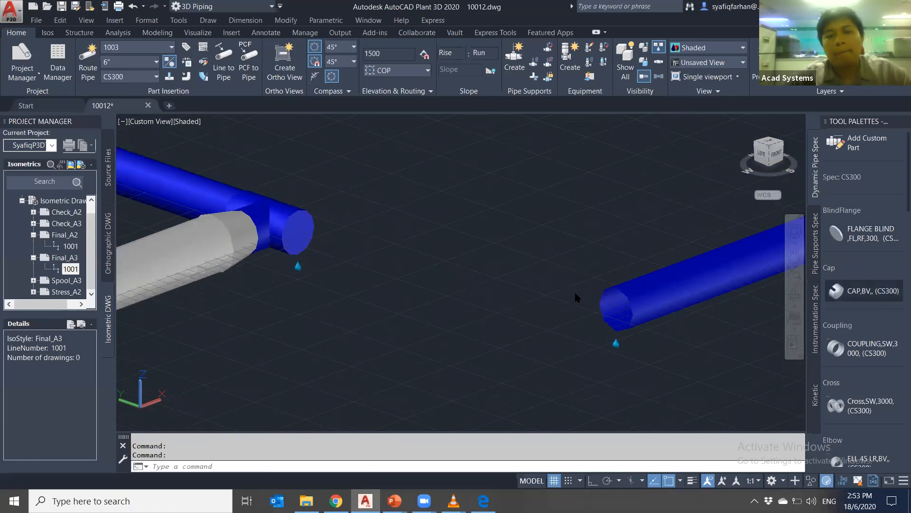
click(292, 232)
scroll(285, 294, down, 2)
key(Return)
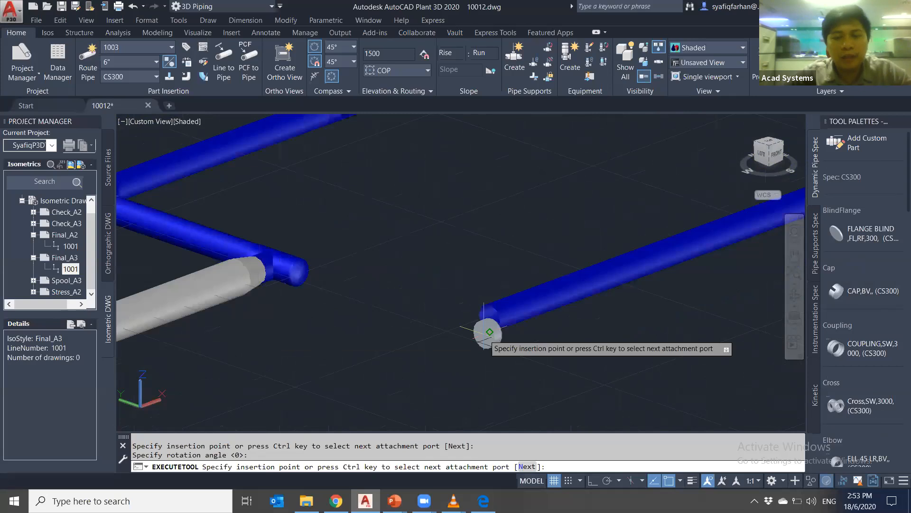
click(489, 332)
key(Return)
Place the same CS300 caps on the north long side's east end and the east tee's open end
scroll(489, 380, down, 5)
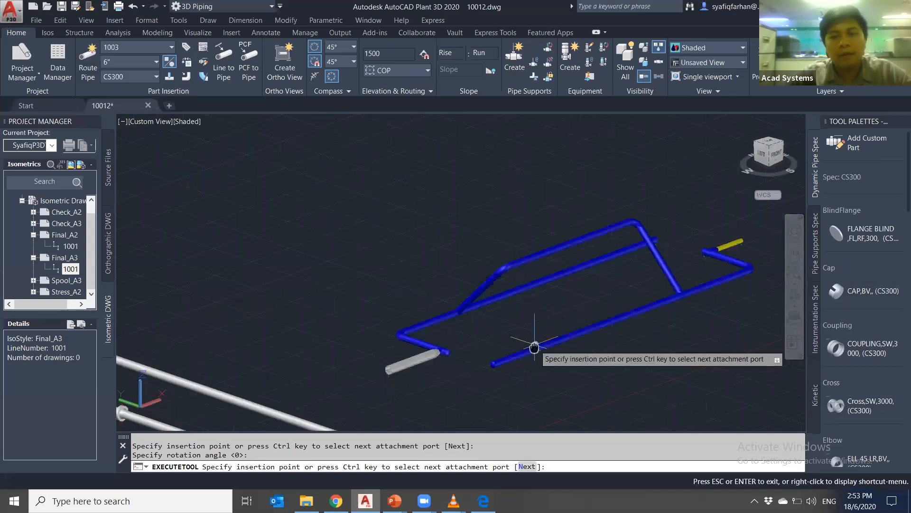
shift+middle_drag(534, 348, 511, 314)
middle_drag(714, 425, 532, 353)
scroll(532, 353, up, 2)
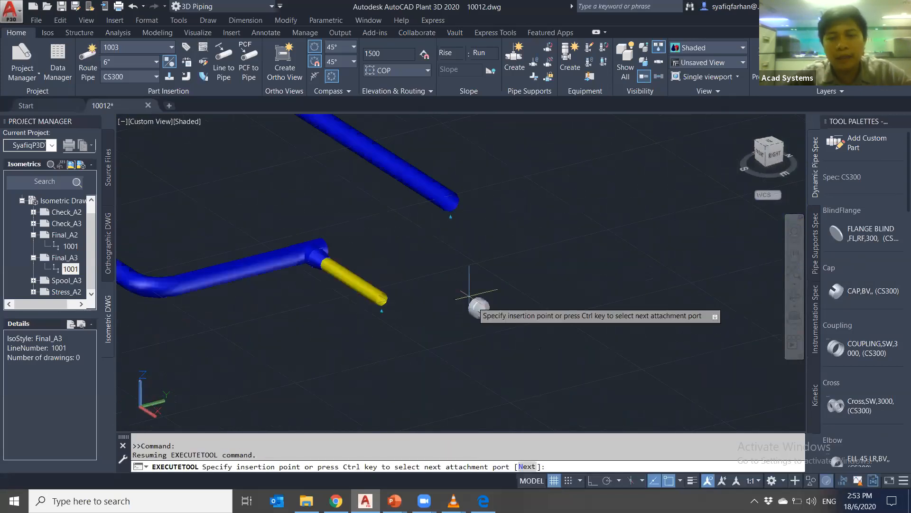
scroll(449, 205, up, 3)
click(450, 211)
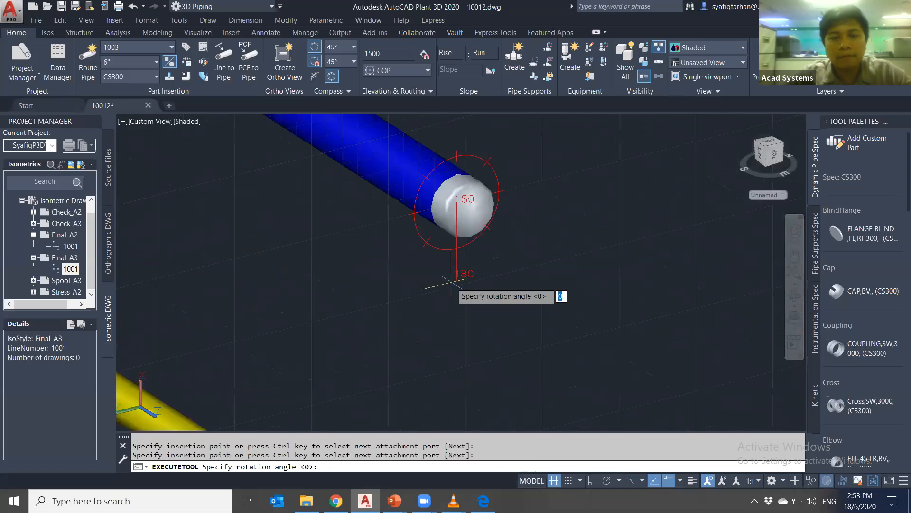
key(Return)
shift+middle_drag(494, 292, 482, 238)
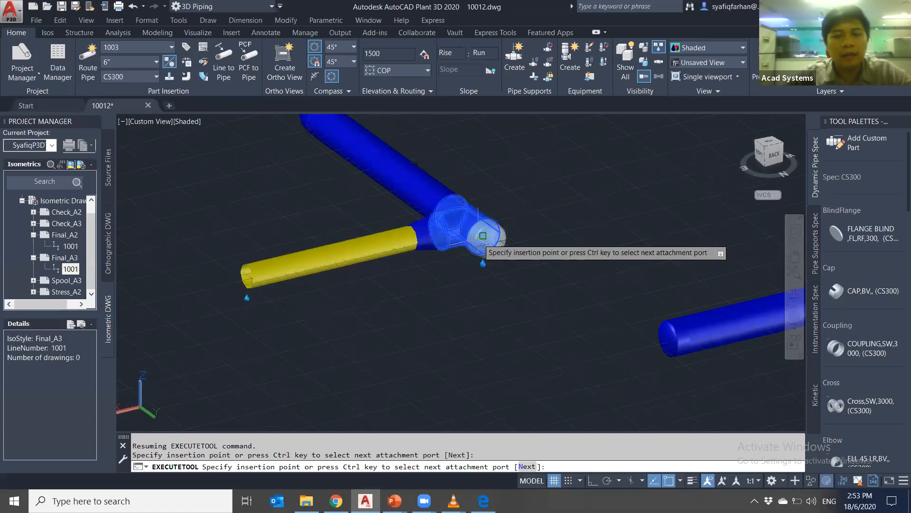
key(Escape)
key(Escape)
scroll(491, 311, down, 3)
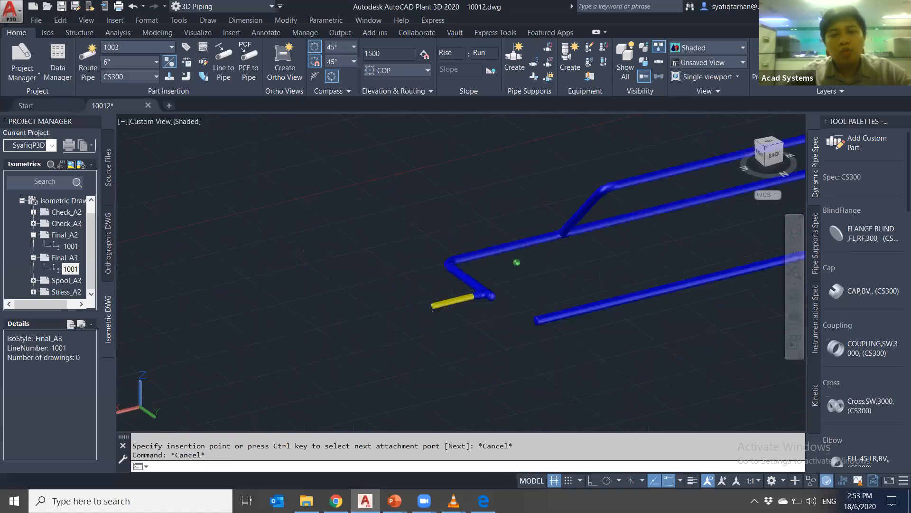
Create a Final_A2 quick iso from a windowed selection running from the west end branch through the interior piping to the east end branch
click(764, 144)
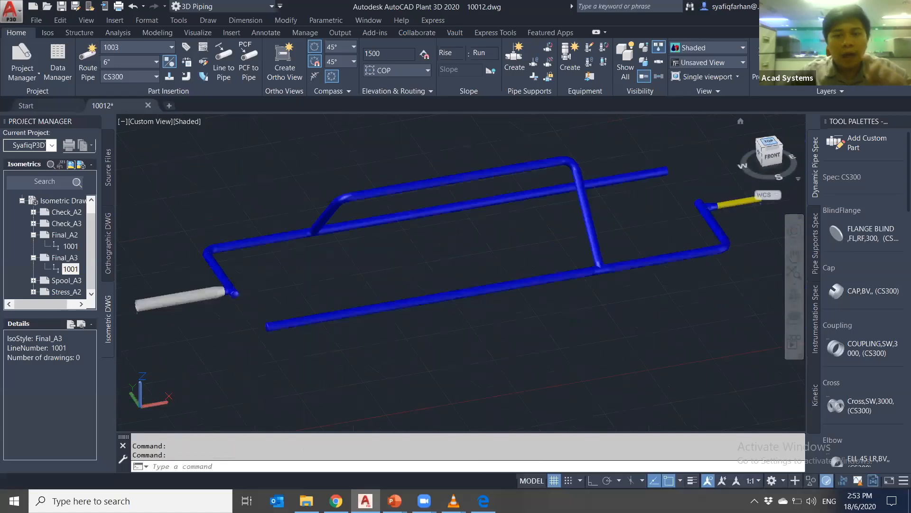
click(766, 145)
scroll(560, 386, up, 8)
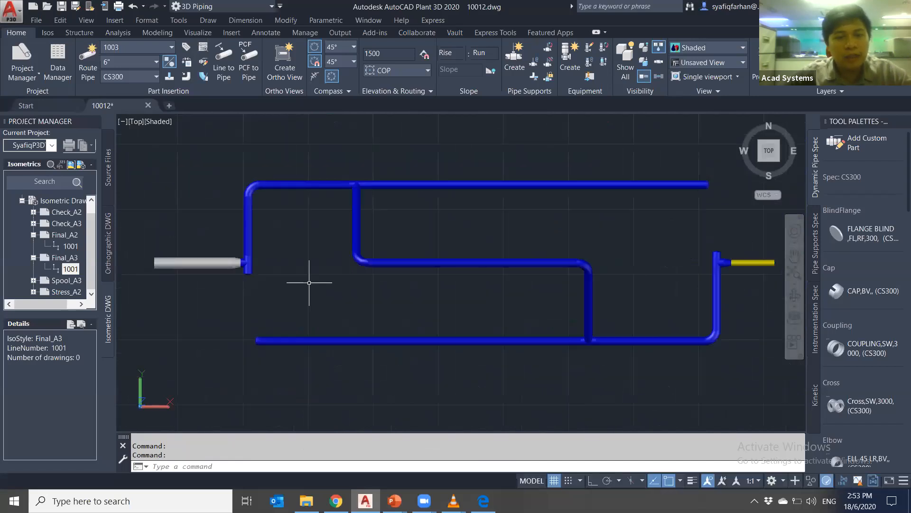
click(357, 303)
click(185, 159)
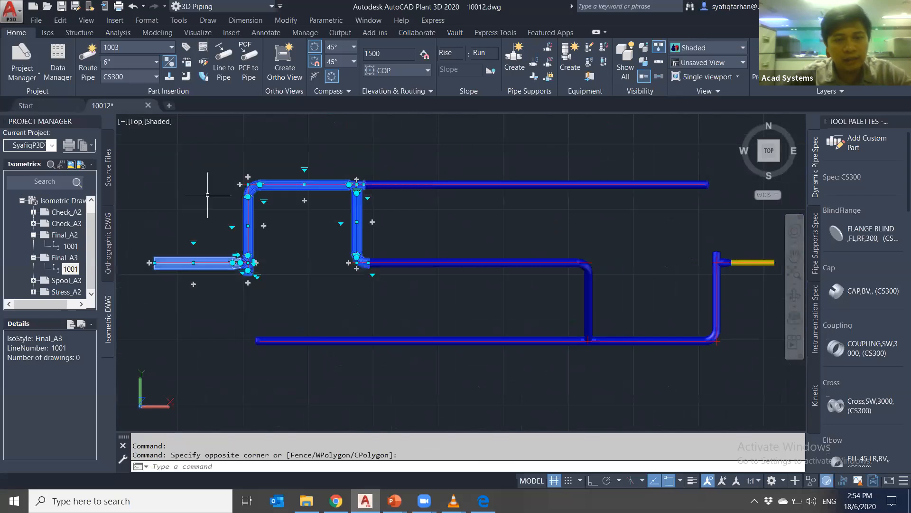
click(742, 366)
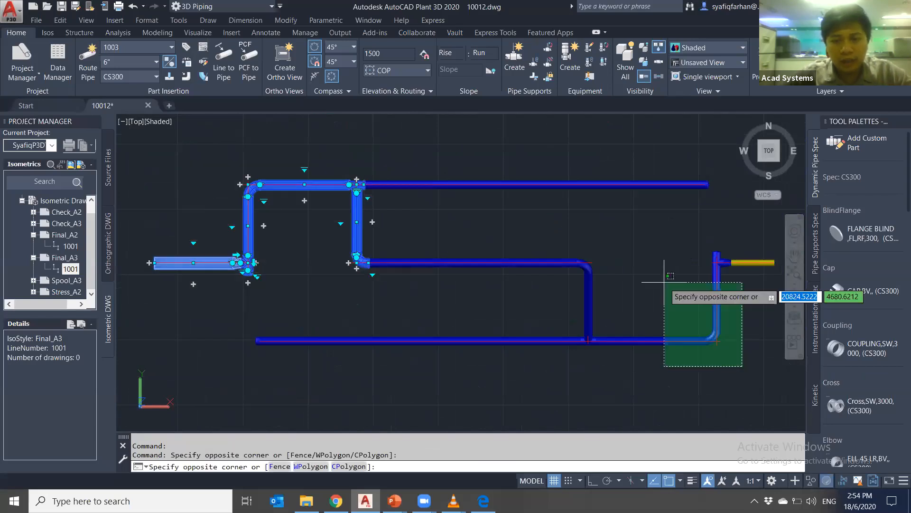
click(591, 228)
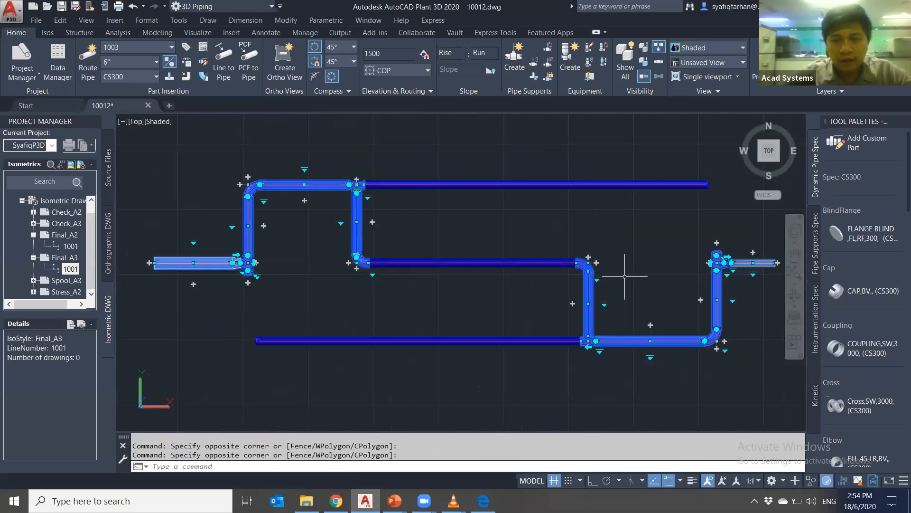
click(625, 277)
click(310, 237)
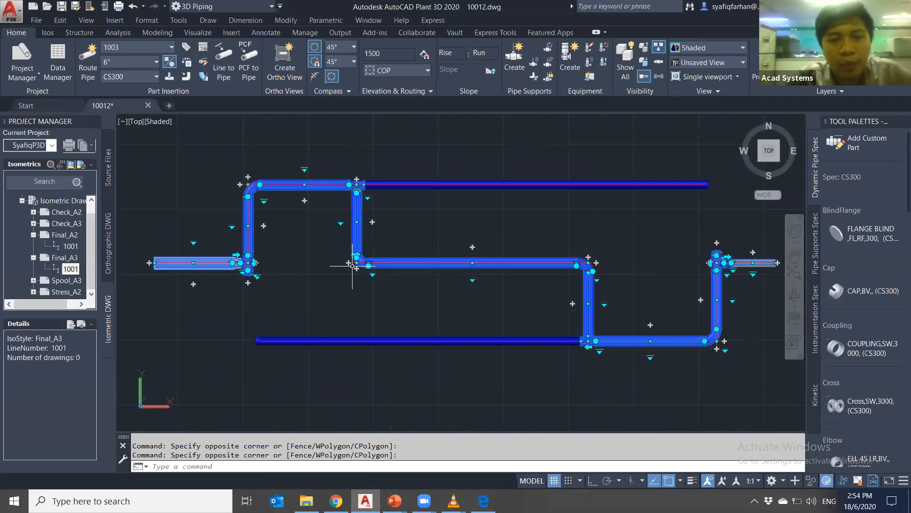
shift+middle_drag(434, 309, 441, 287)
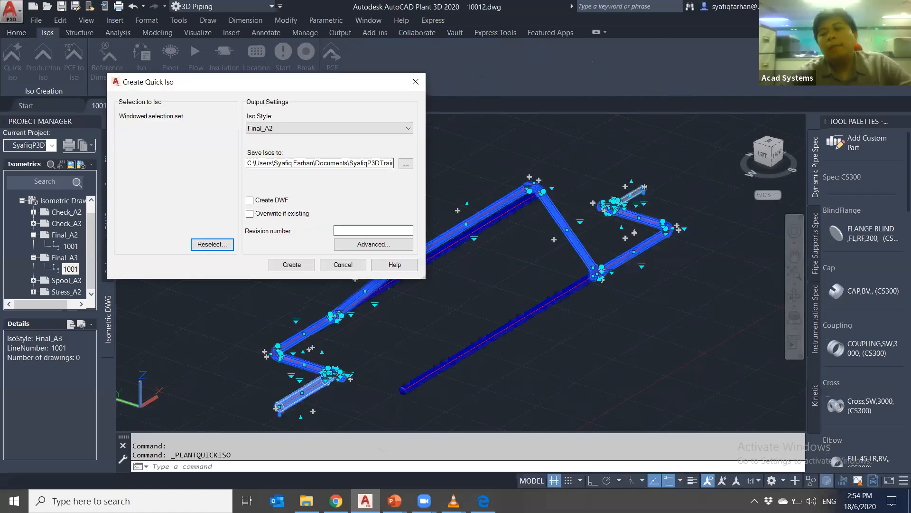
click(294, 262)
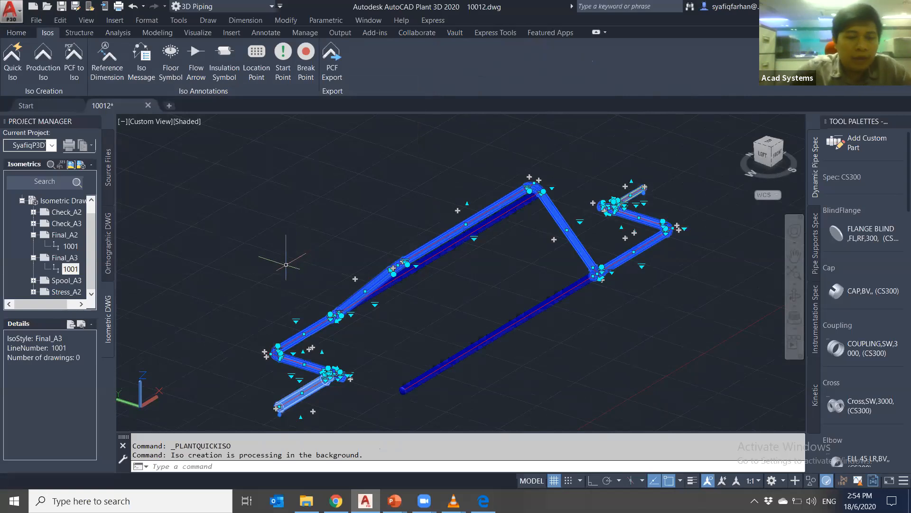
shift+middle_drag(345, 358, 90, 349)
shift+middle_drag(343, 349, 335, 349)
scroll(248, 366, up, 2)
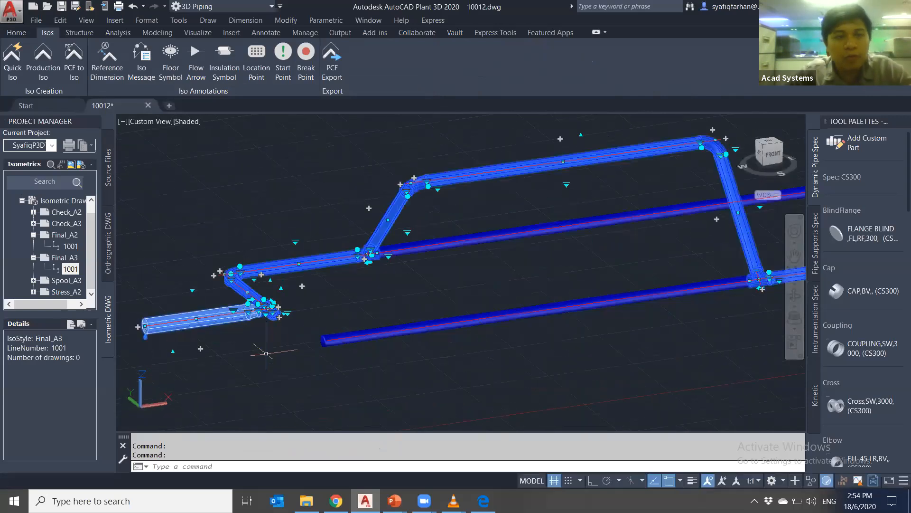
scroll(265, 353, up, 2)
key(Escape)
key(Escape)
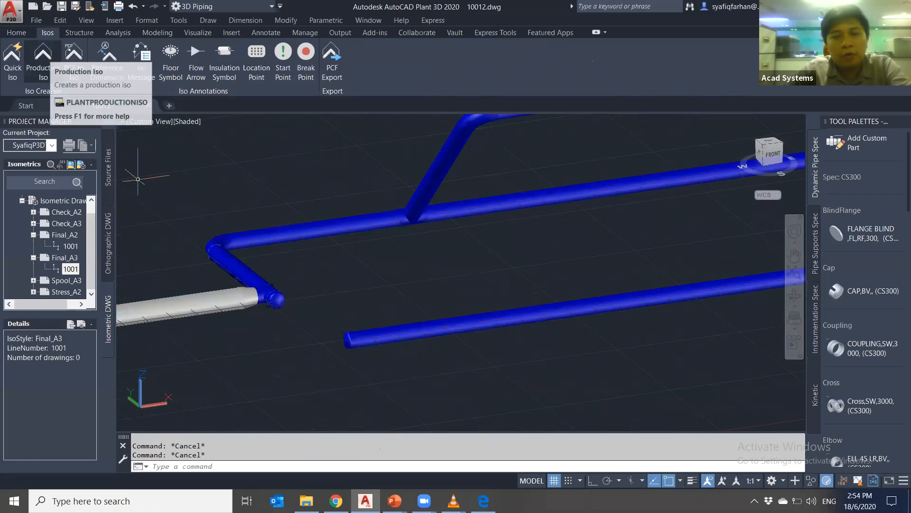
click(17, 32)
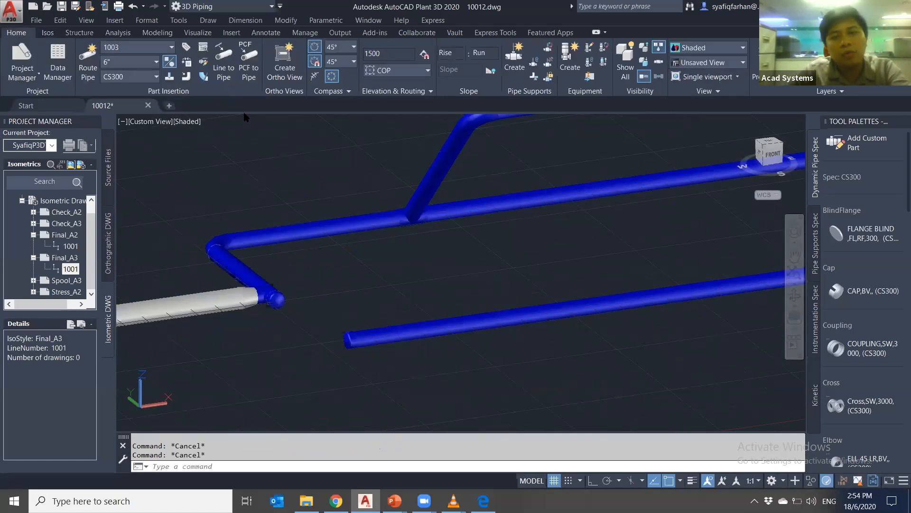
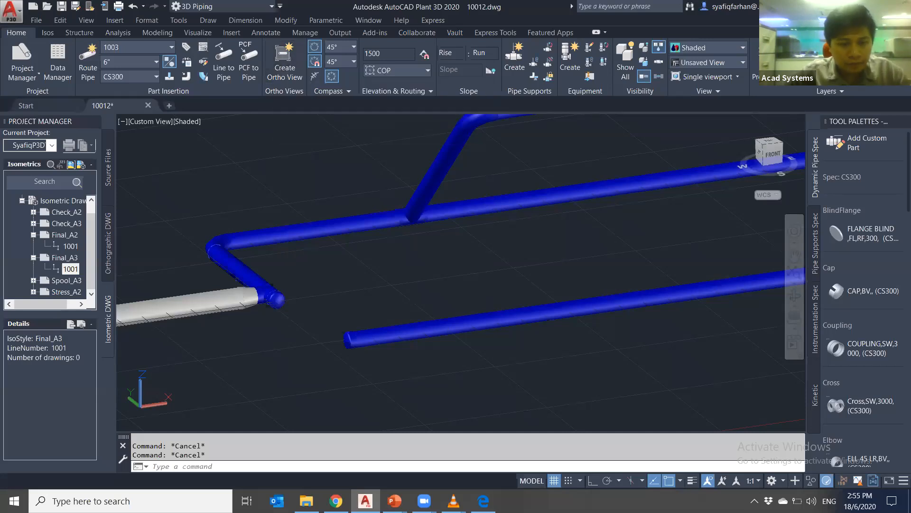
shift+middle_drag(352, 366, 380, 366)
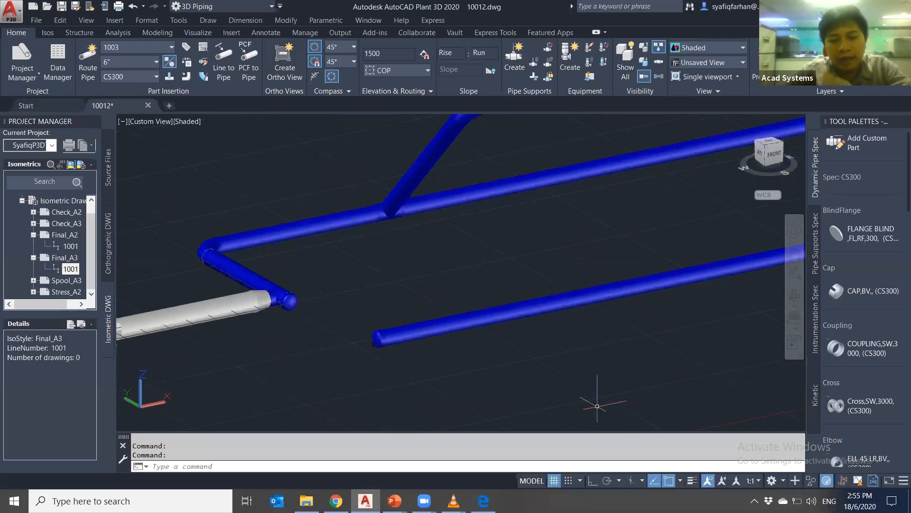
Switch to Chrome and view the top of the acadsystems.com home page
click(336, 500)
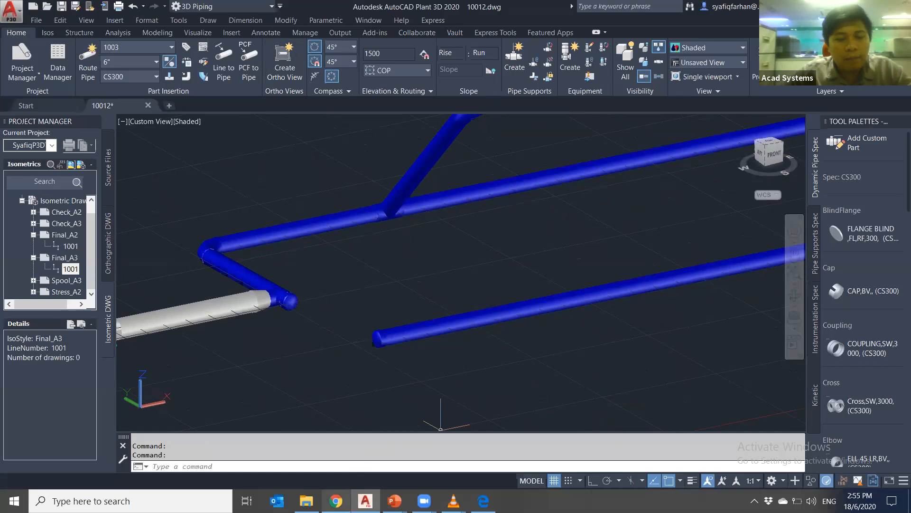
scroll(150, 230, down, 3)
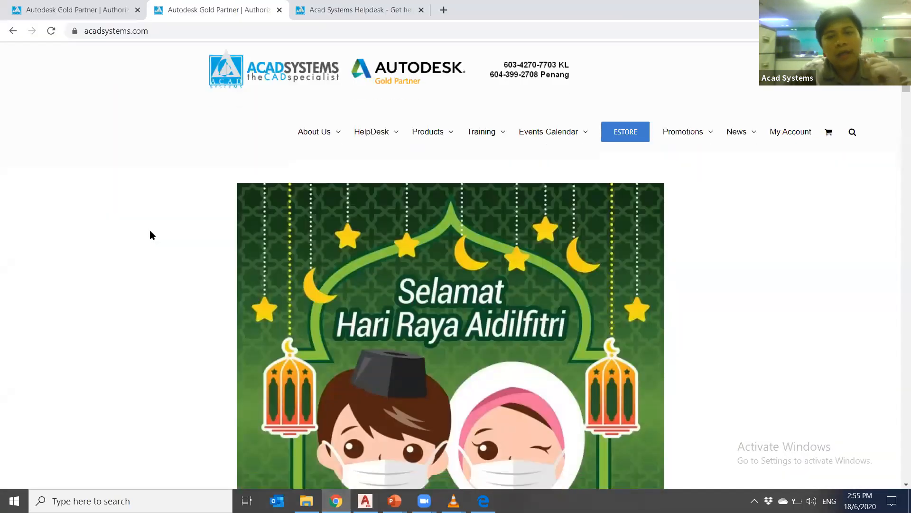
scroll(166, 216, up, 3)
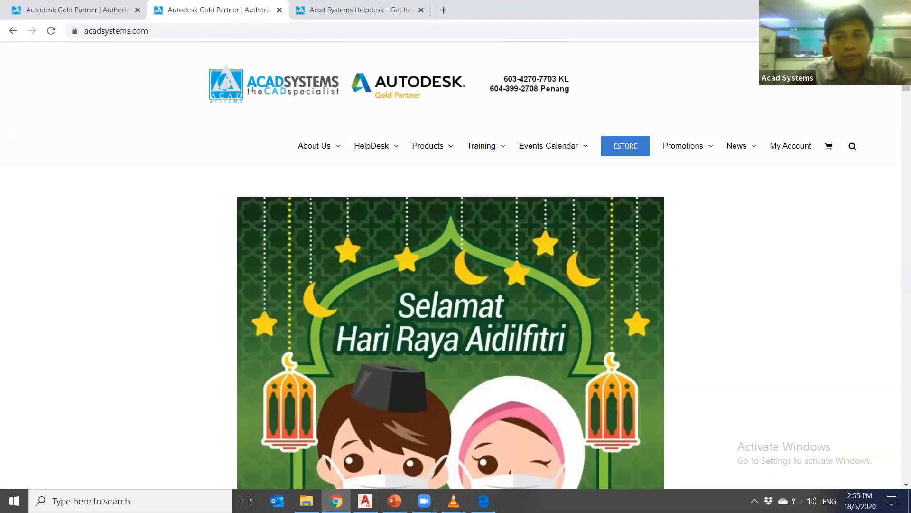
View the Acad Systems Helpdesk page and continue to its ticket form as a guest
click(303, 9)
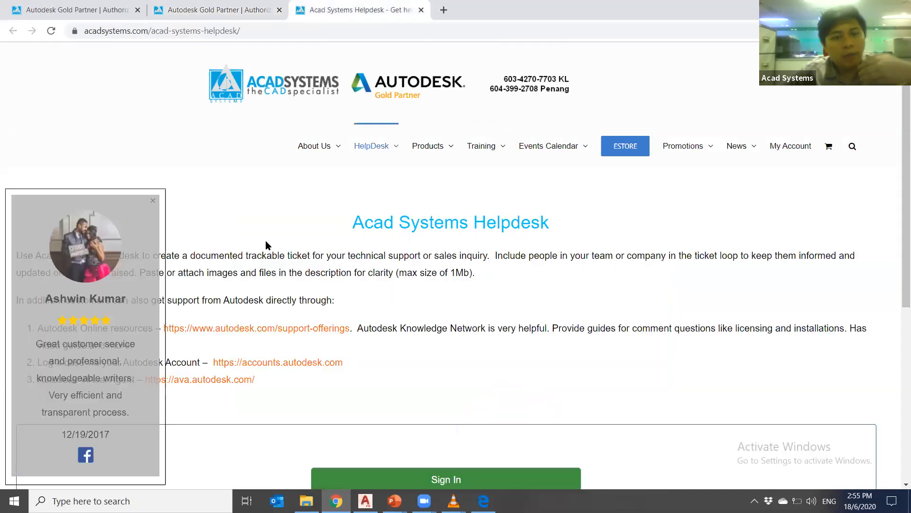
scroll(291, 311, down, 2)
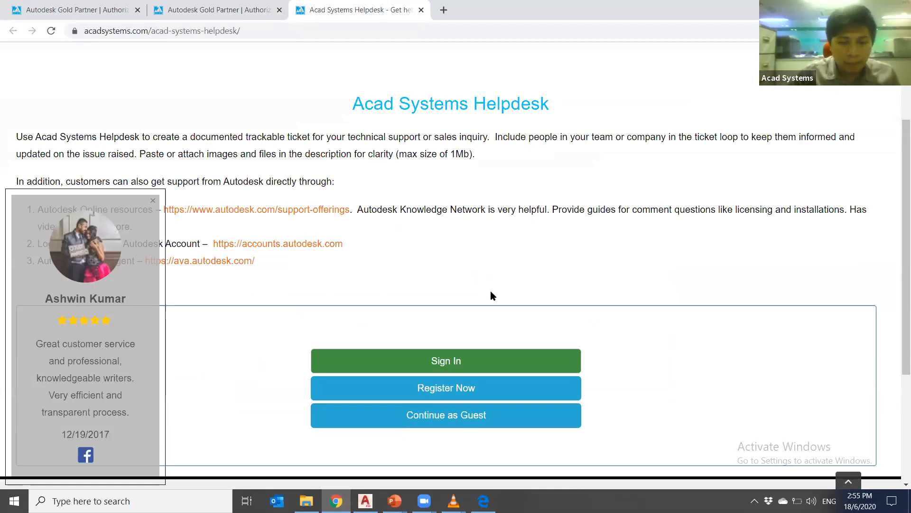
scroll(517, 314, down, 1)
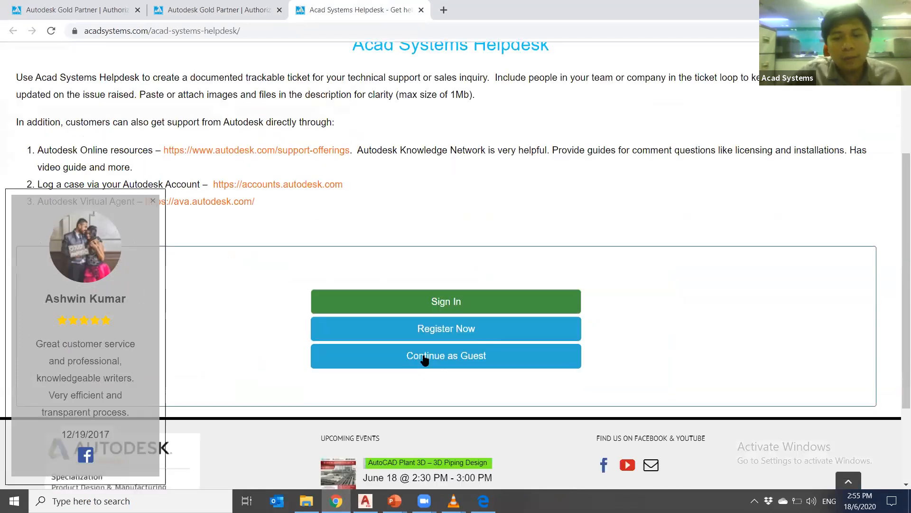
click(501, 360)
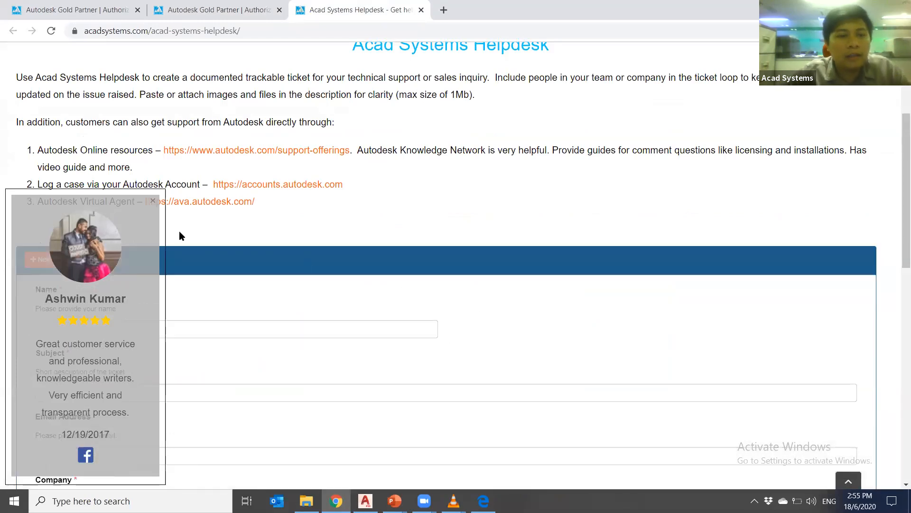
Review the new-ticket form's fields down to Priority and open the Category choices
scroll(269, 310, down, 2)
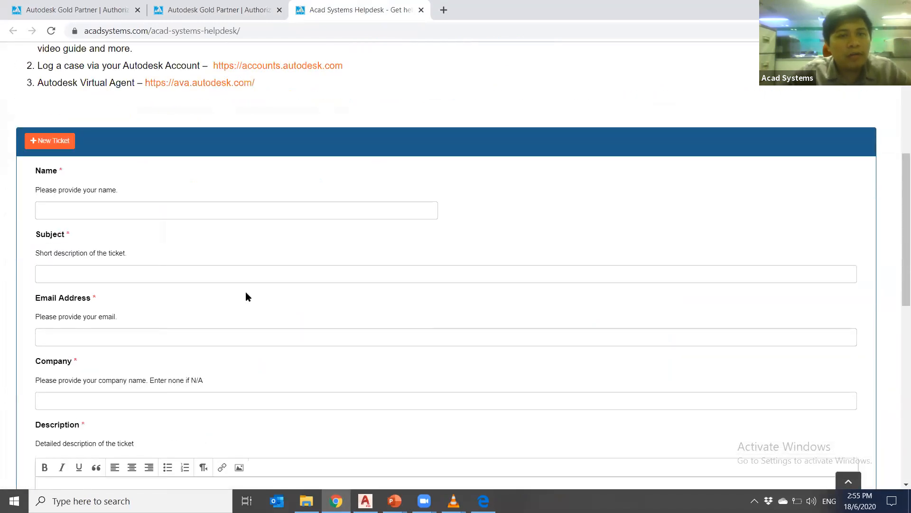
scroll(252, 284, down, 1)
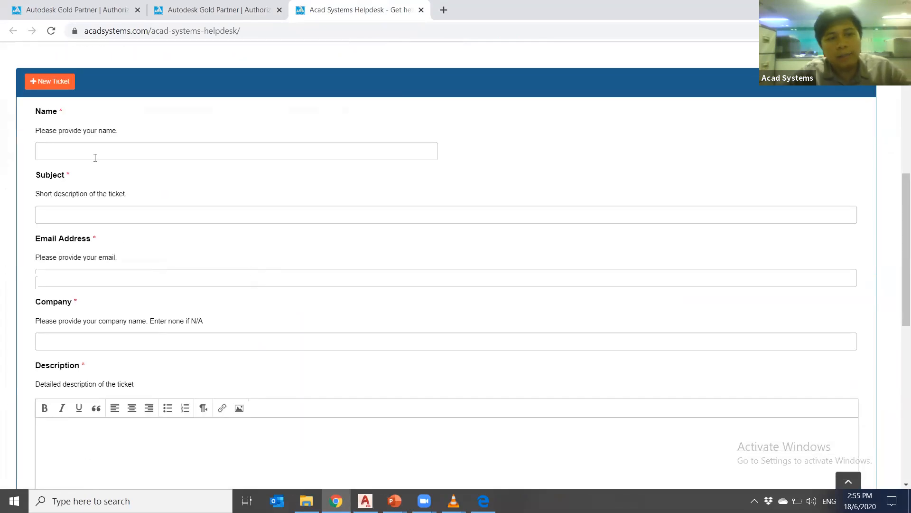
scroll(147, 353, down, 4)
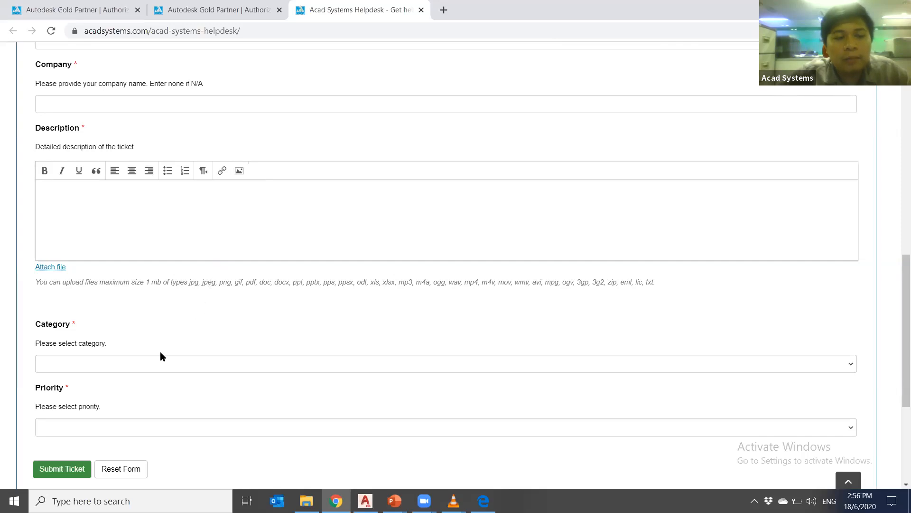
click(144, 365)
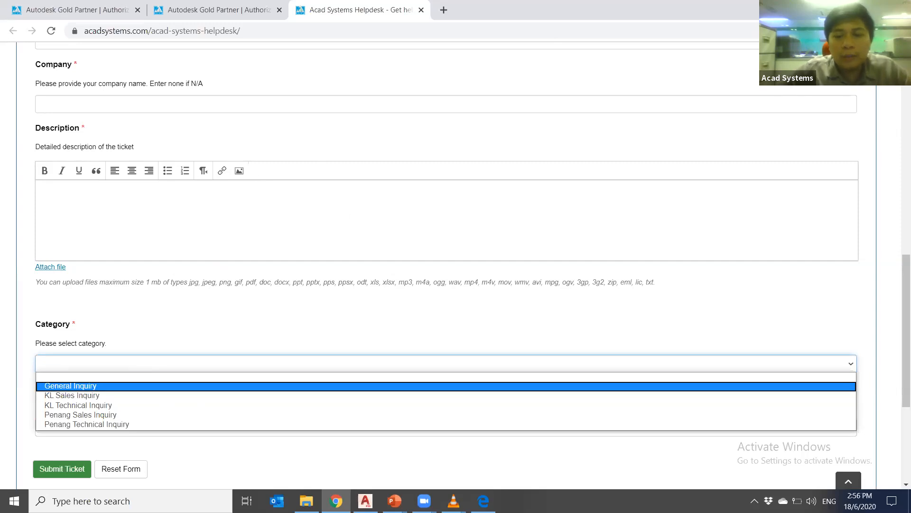
Switch back to AutoCAD Plant 3D, view the isometric creation details and open the quick iso drawing folder
click(362, 499)
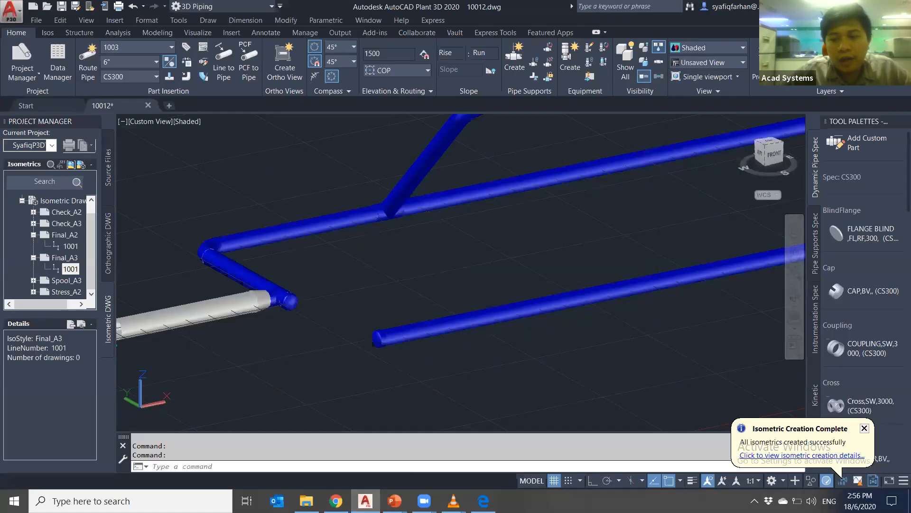
click(817, 456)
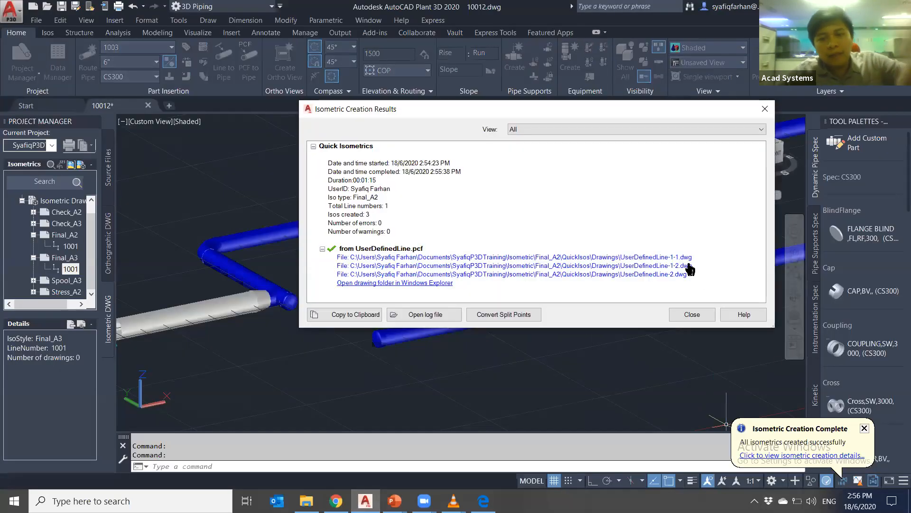
click(444, 284)
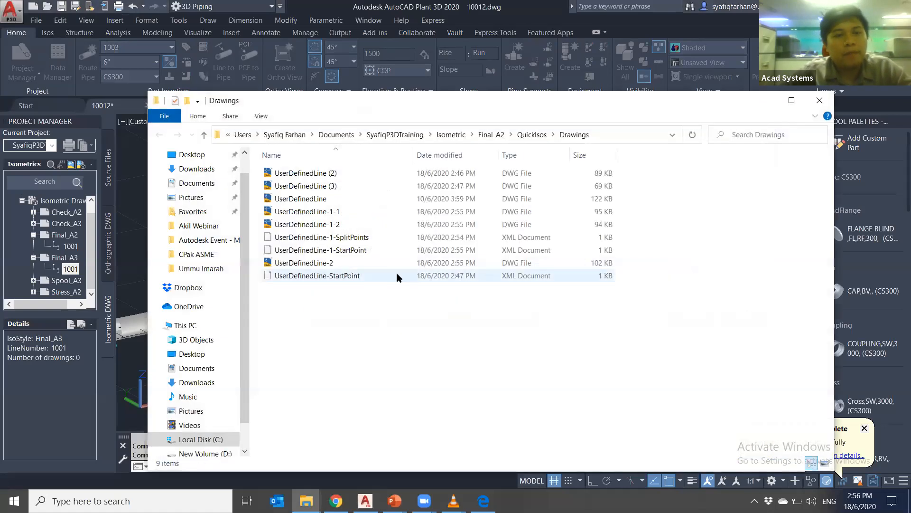
Sort the drawings folder by date modified, open UserDefinedLine-1-1, UserDefinedLine-1-2 and UserDefinedLine-2, and close the creation results
mouse_move(637, 191)
mouse_down()
mouse_move(600, 171)
mouse_move(622, 188)
mouse_up()
click(630, 201)
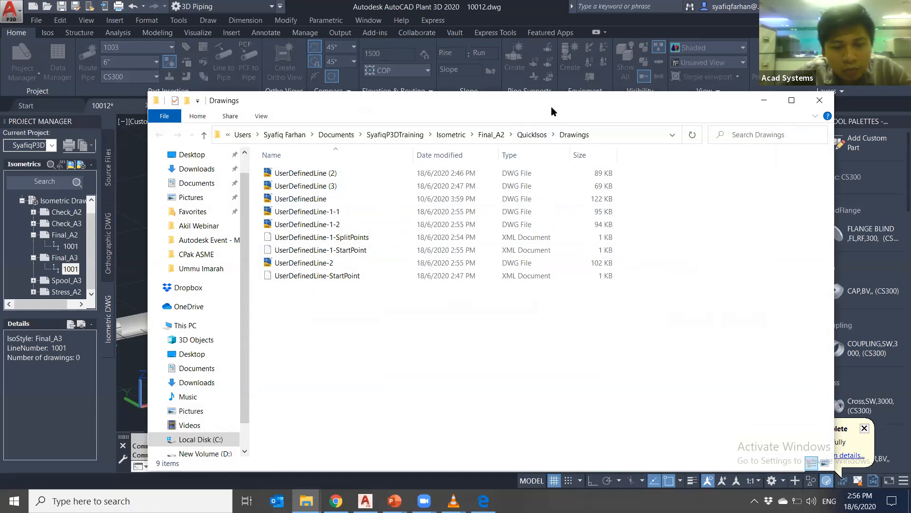
drag(551, 106, 489, 297)
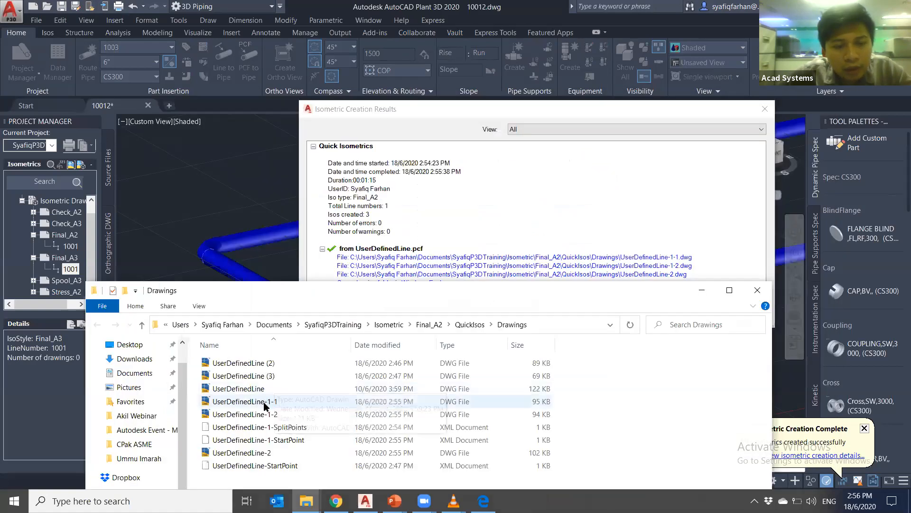
click(381, 346)
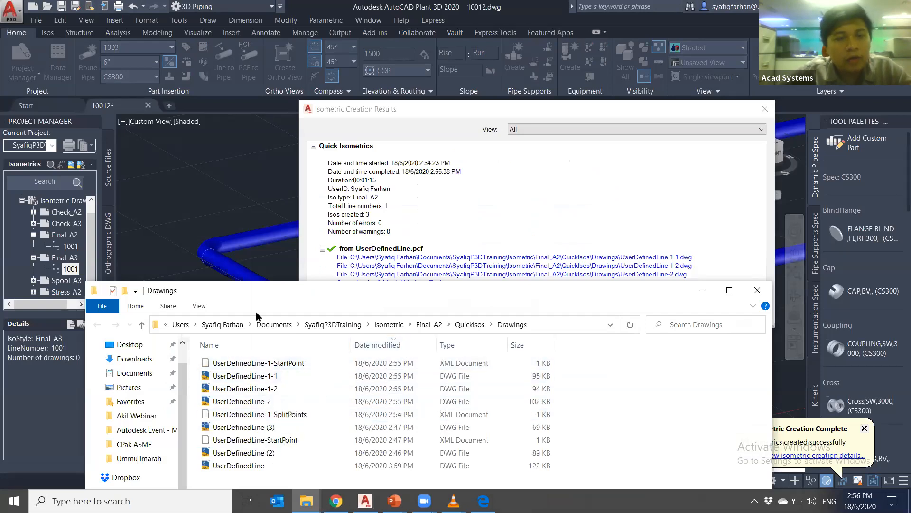
drag(256, 291, 258, 202)
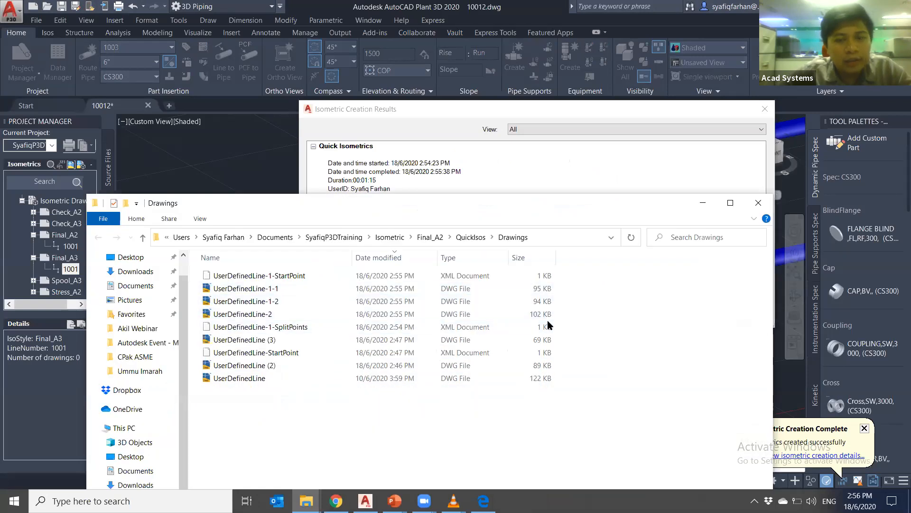
drag(579, 314, 519, 286)
key(alt+Tab)
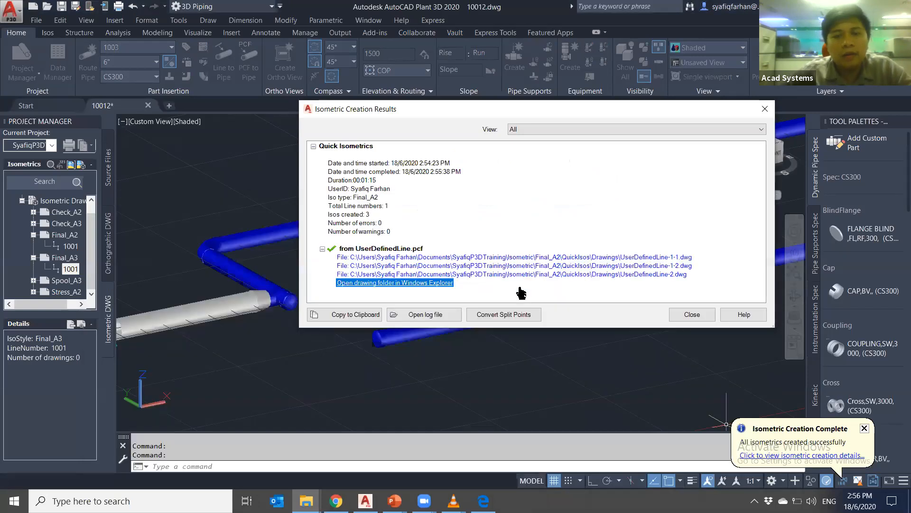
click(691, 316)
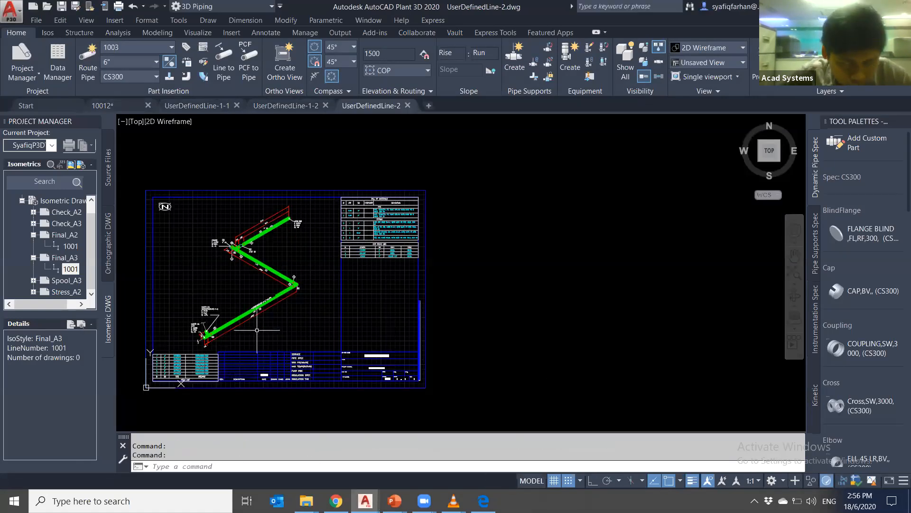
Look over the UserDefinedLine-2 isometric, and examine the reducer, tee and cap connection on UserDefinedLine-1-1
middle_drag(258, 314, 289, 317)
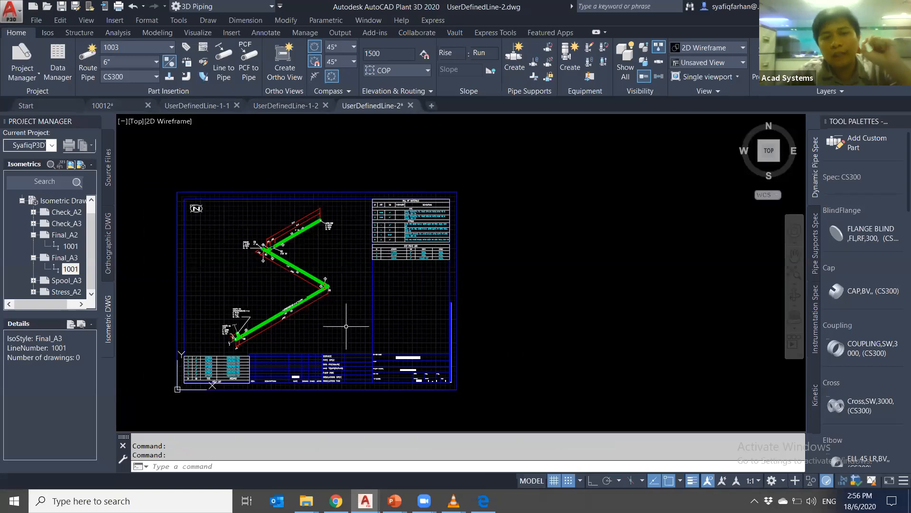
click(197, 106)
scroll(285, 295, up, 5)
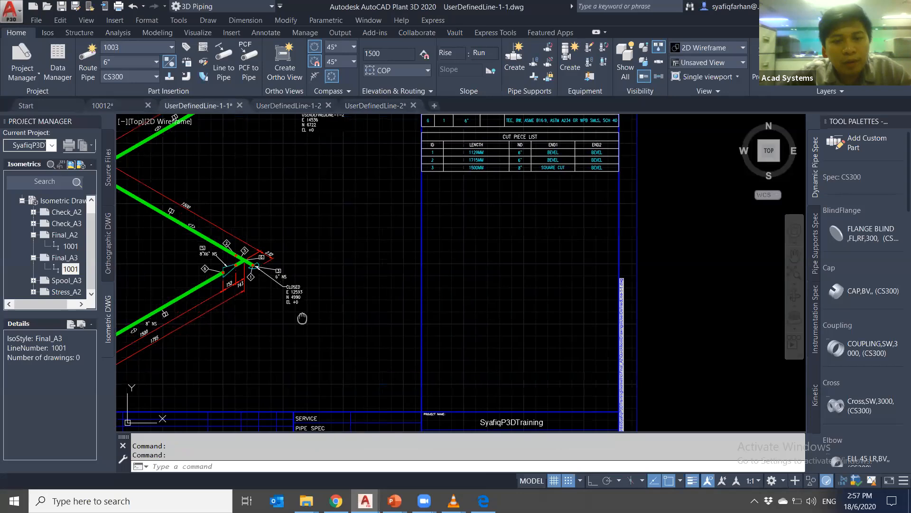
middle_drag(301, 316, 456, 327)
scroll(338, 344, up, 1)
scroll(402, 324, down, 1)
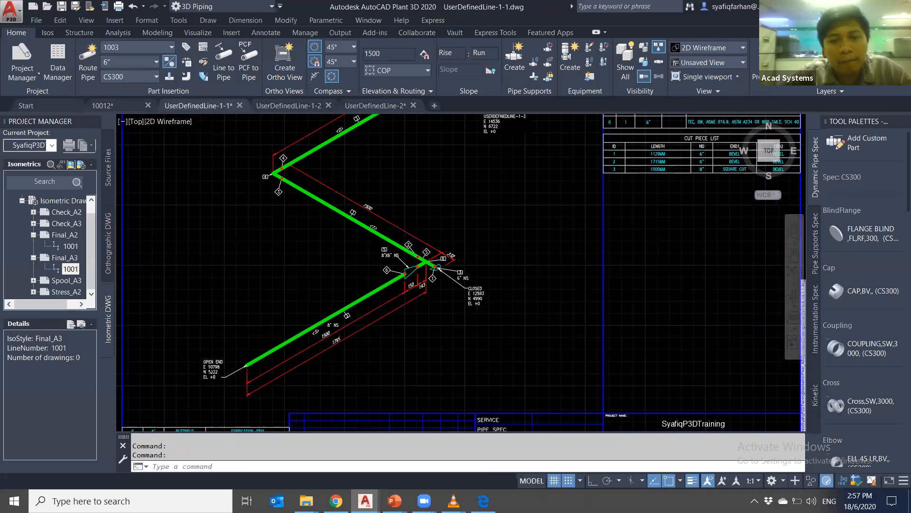
scroll(455, 294, up, 3)
scroll(327, 240, down, 3)
middle_drag(347, 281, 368, 380)
scroll(337, 302, up, 3)
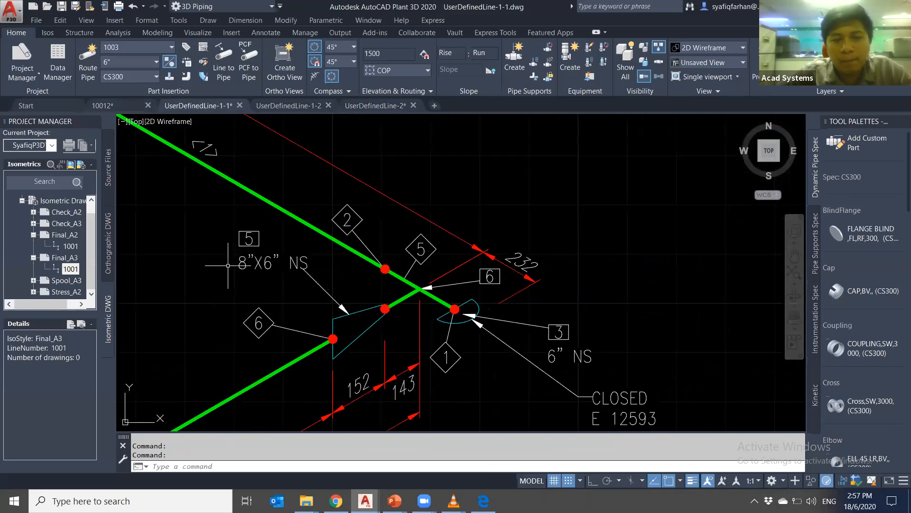
Examine the bill of materials and cut piece list on the UserDefinedLine-1-1 isometric
scroll(319, 277, down, 5)
scroll(377, 372, up, 4)
middle_drag(377, 372, 448, 333)
scroll(398, 304, up, 5)
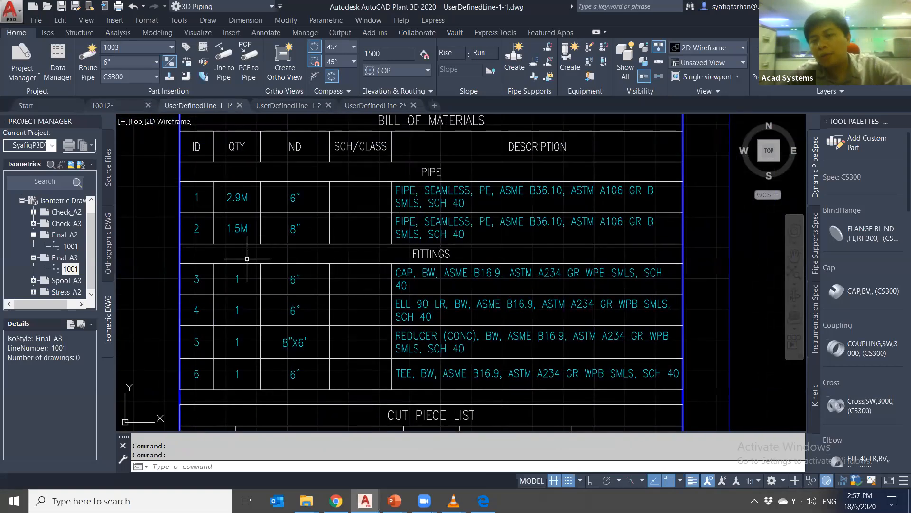
scroll(216, 322, down, 6)
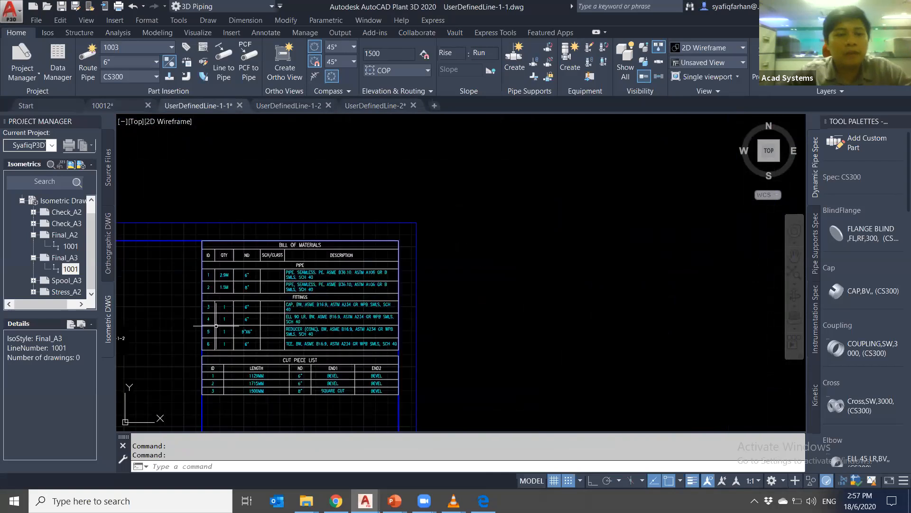
middle_drag(216, 328, 318, 310)
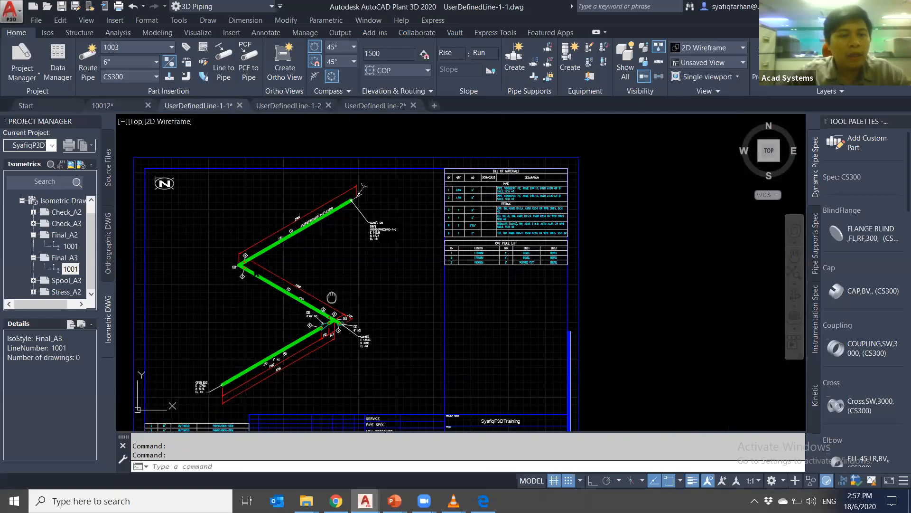
Return to the 10012 piping model and open P&ID drawing A100A from the project's AREA 1 folder
click(113, 107)
scroll(369, 337, up, 3)
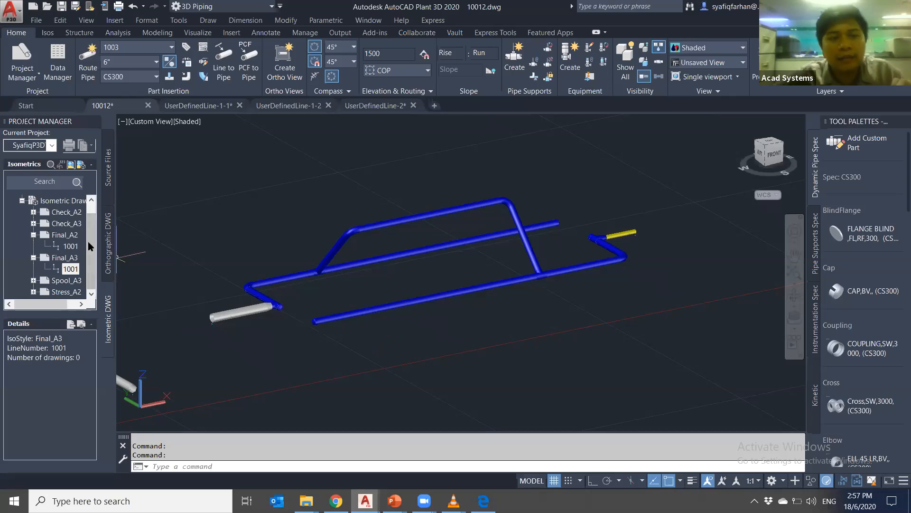
scroll(87, 241, up, 1)
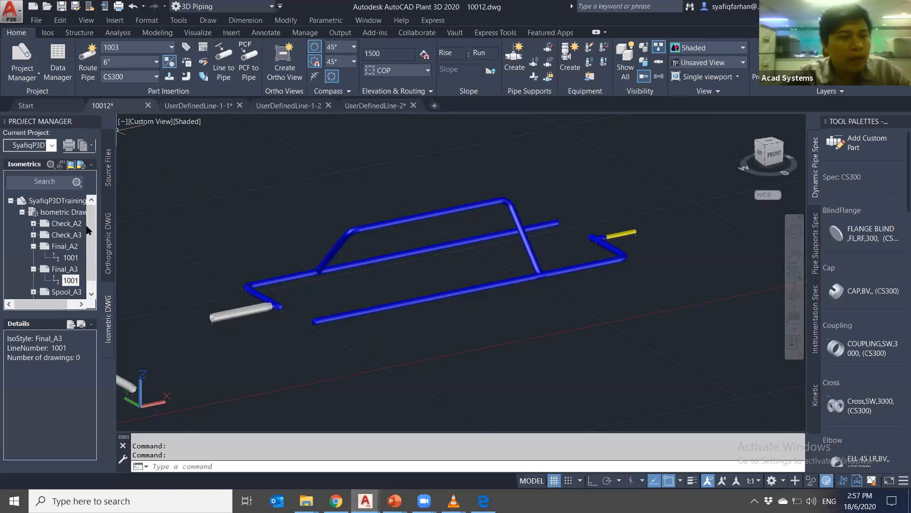
click(109, 183)
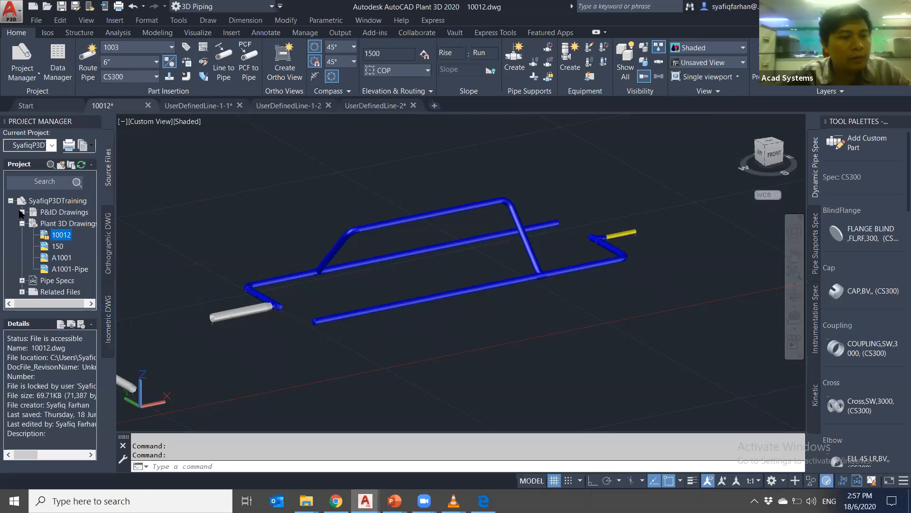
double_click(42, 223)
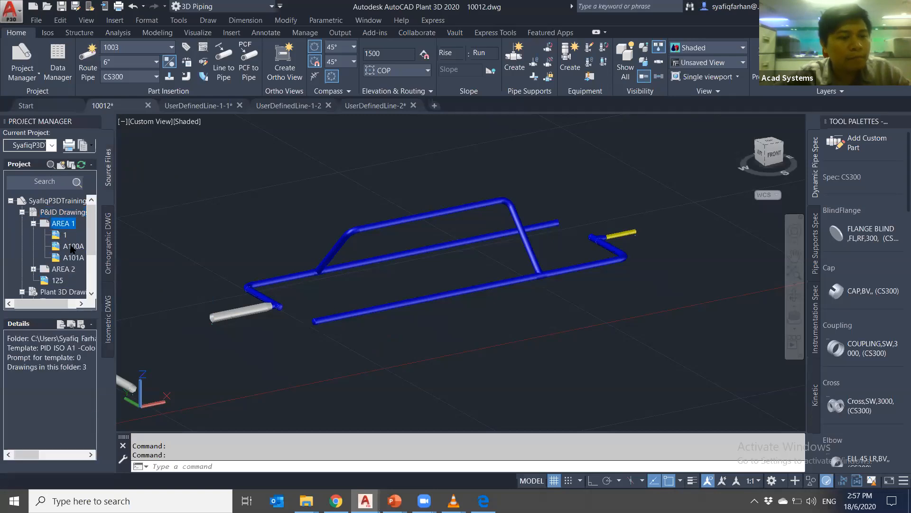
click(73, 247)
double_click(75, 247)
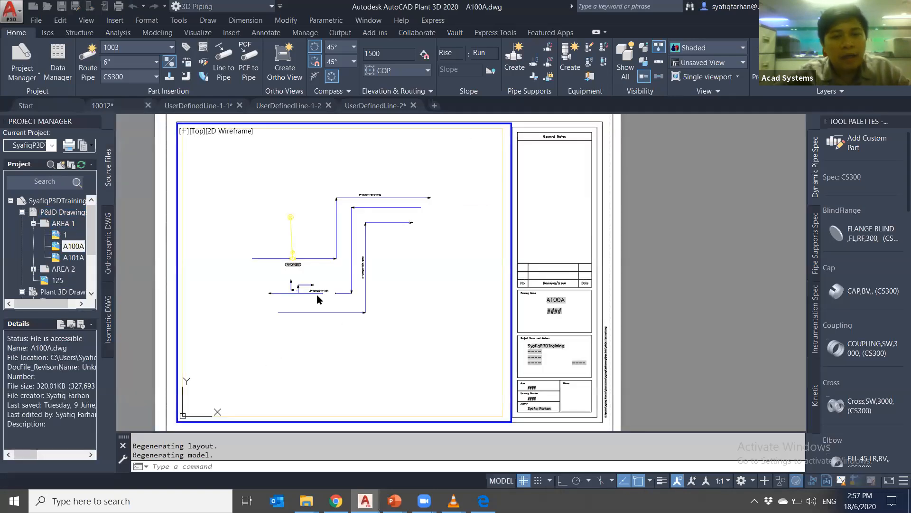
Examine control valve A1-CV-1010 and the surrounding pipe lines on the A100A P&ID
scroll(287, 261, up, 1)
middle_drag(470, 319, 451, 339)
click(345, 223)
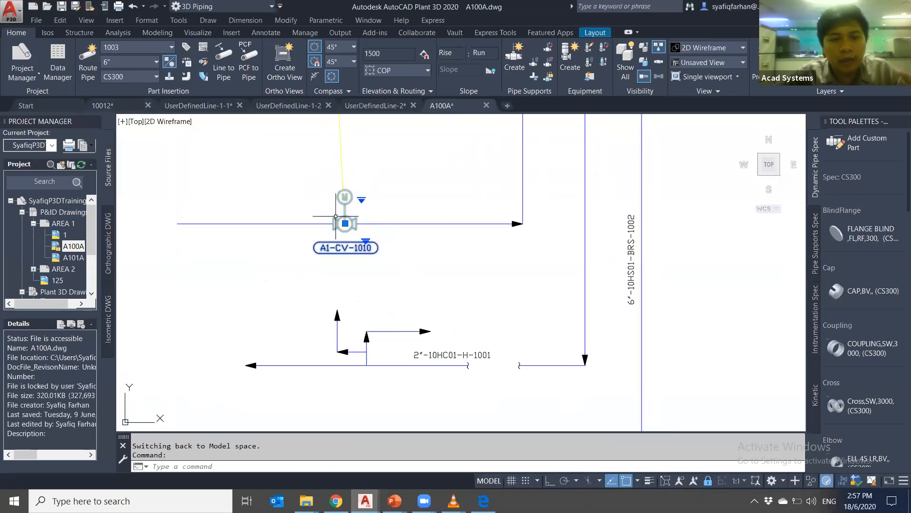
scroll(346, 223, up, 2)
scroll(348, 222, up, 2)
click(351, 222)
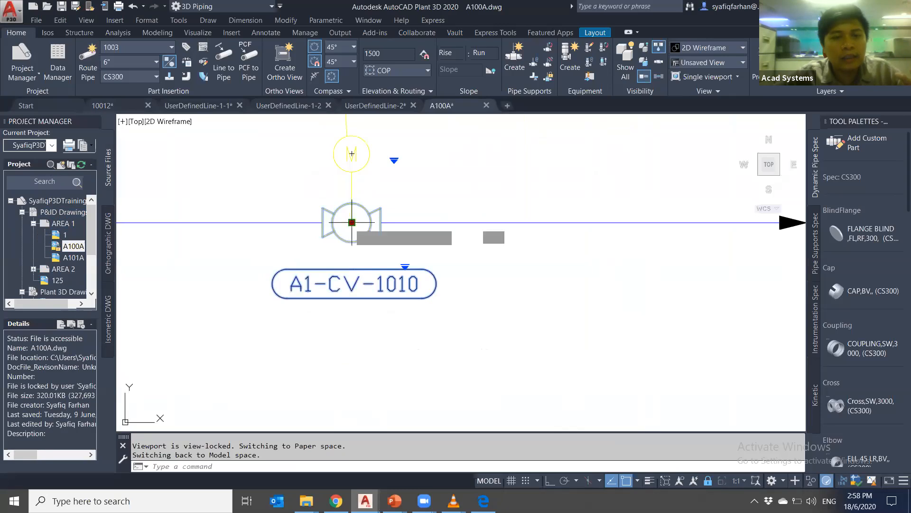
click(222, 222)
scroll(255, 283, down, 2)
key(Escape)
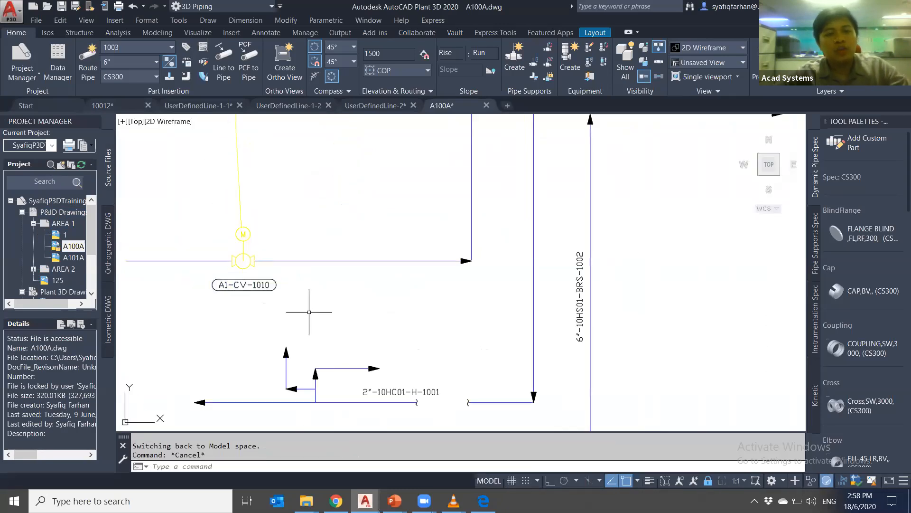
scroll(337, 316, down, 1)
scroll(352, 324, down, 1)
scroll(342, 328, down, 1)
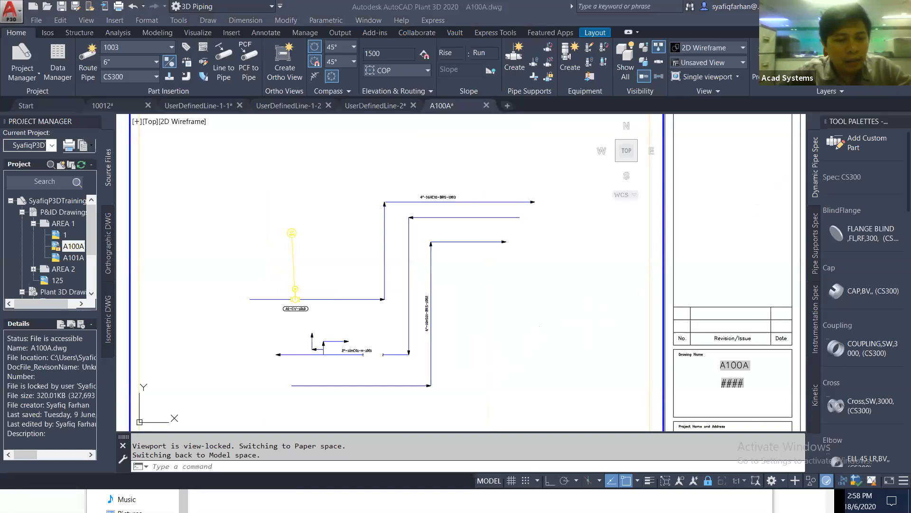
Switch to the WEBINAR acad presentation in PowerPoint to show the Q&A slide
mouse_move(352, 486)
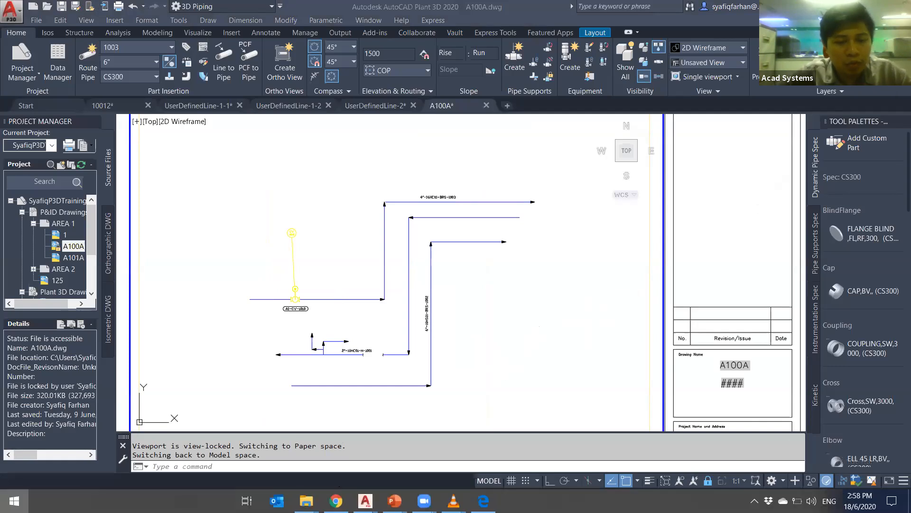
key(super)
mouse_move(394, 500)
click(474, 475)
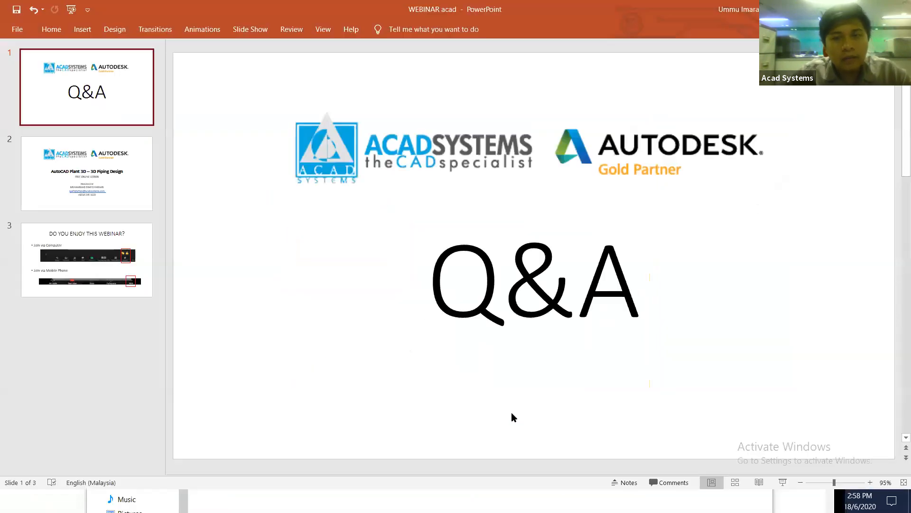